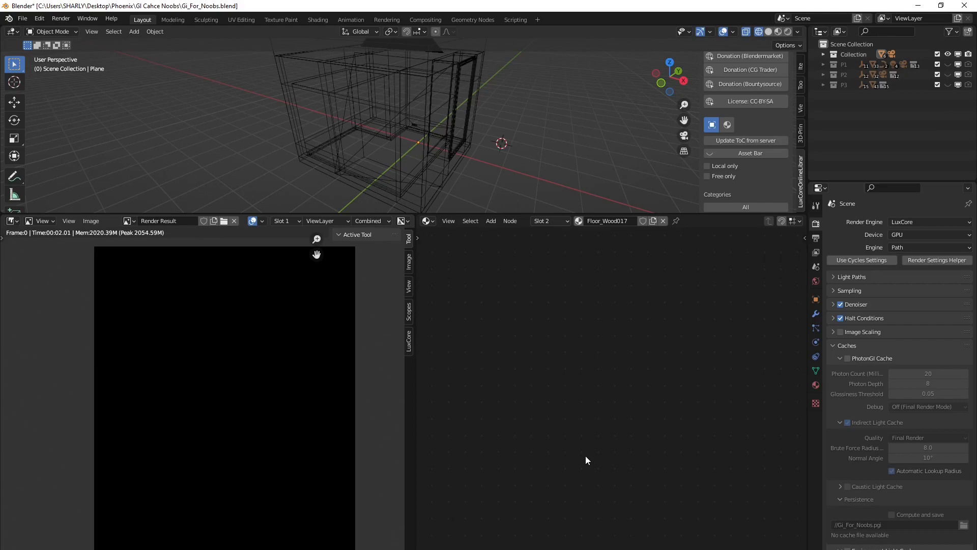
Step: Enlarge the 3D viewport and examine the room model from outside in solid shading and from the top in wireframe
drag(478, 211, 477, 344)
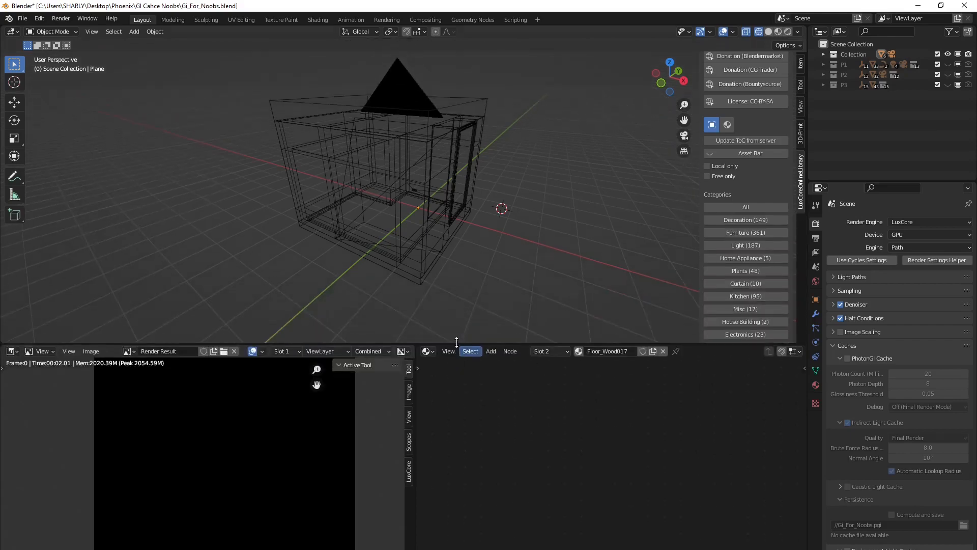
middle_drag(474, 285, 347, 181)
key(shift+z)
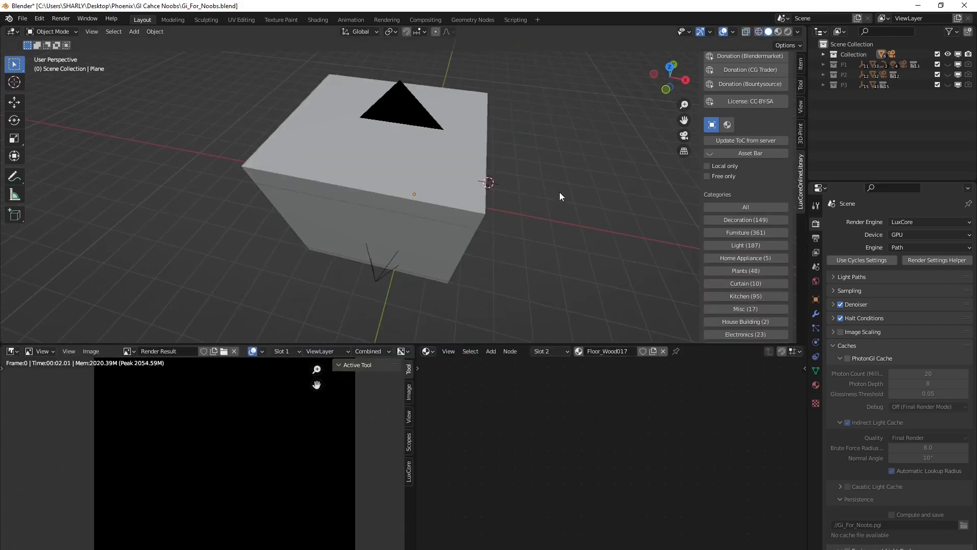
mouse_move(560, 191)
middle_down()
mouse_move(566, 165)
mouse_move(401, 206)
mouse_move(426, 201)
middle_up()
key(KP_7)
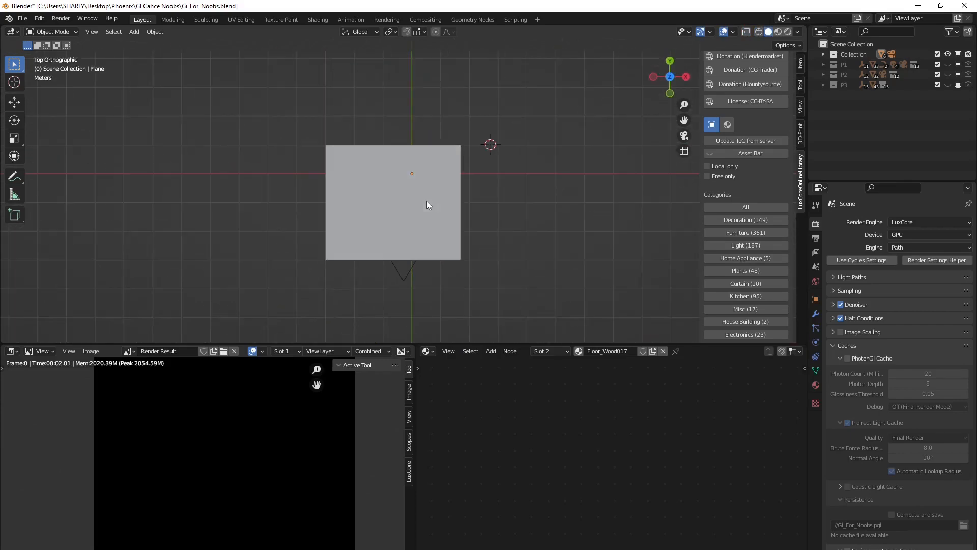
key(shift+z)
scroll(363, 216, up, 2)
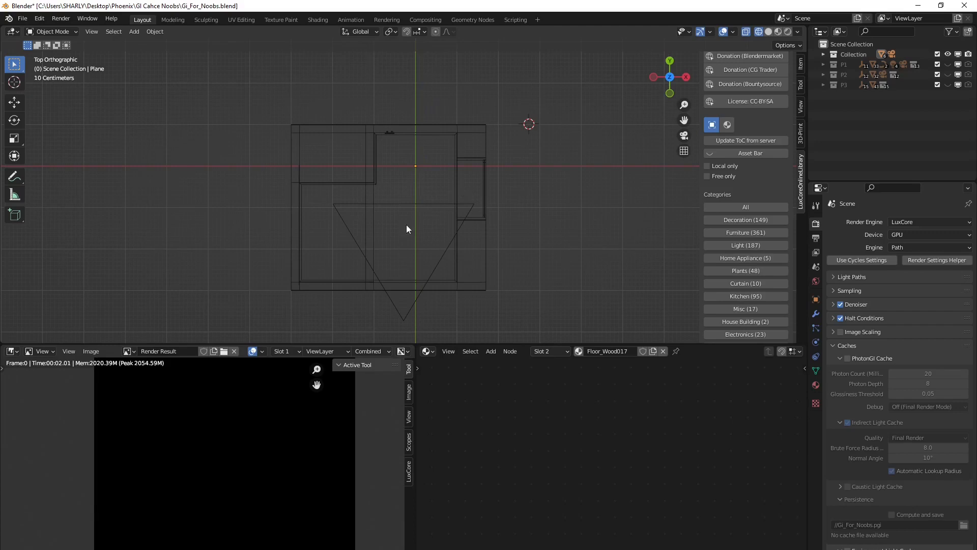
middle_drag(459, 292, 416, 231)
Step: Show the room through the camera in solid shading and enlarge the render result area below the 3D viewport
key(KP_0)
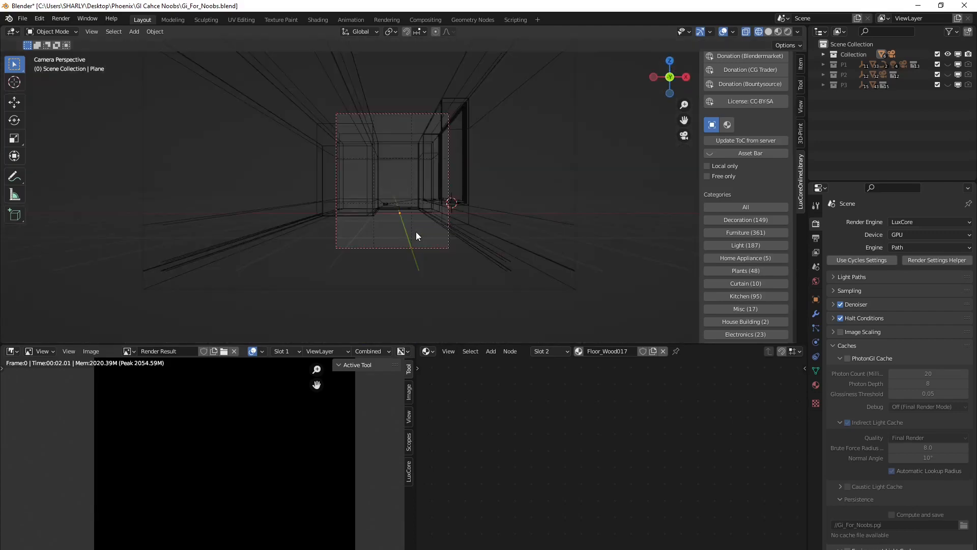
key(z)
click(523, 243)
scroll(587, 250, up, 1)
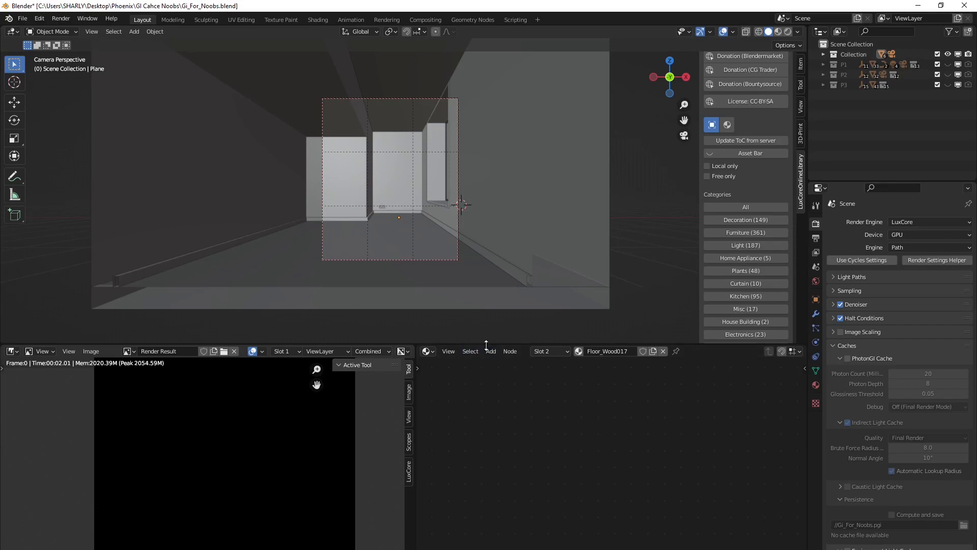
drag(492, 344, 494, 168)
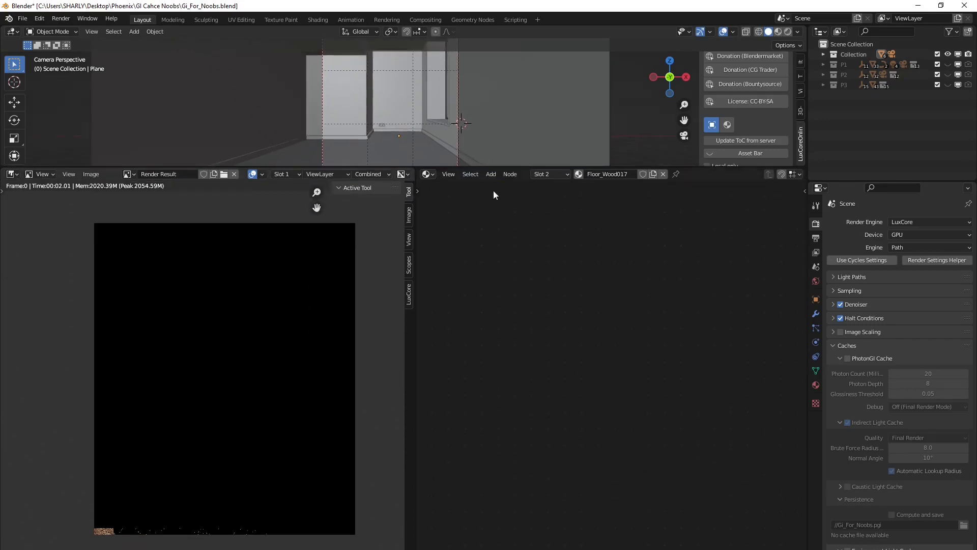
Step: Set the Sobol sampling pattern to Progressive and render the scene without the PhotonGI cache into Slot 1
click(834, 290)
click(911, 318)
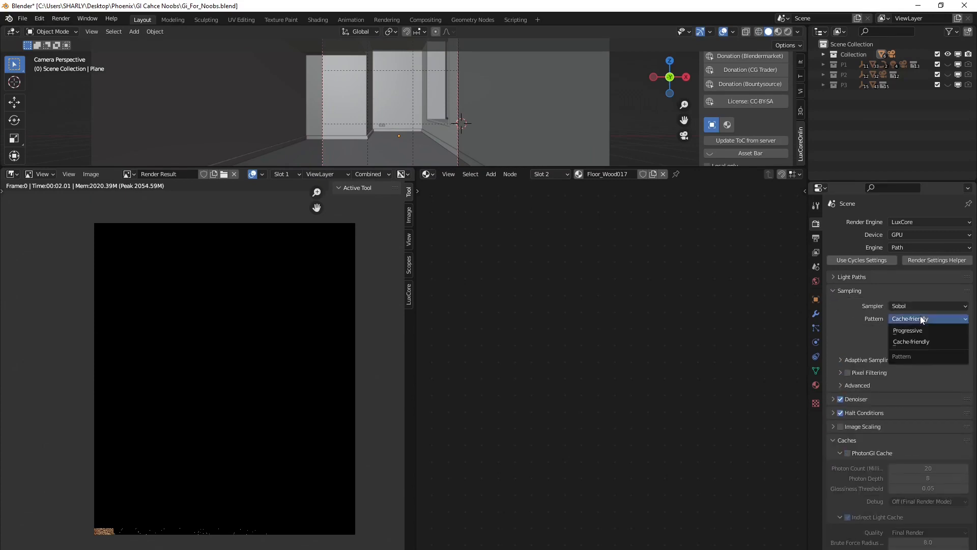
key(F12)
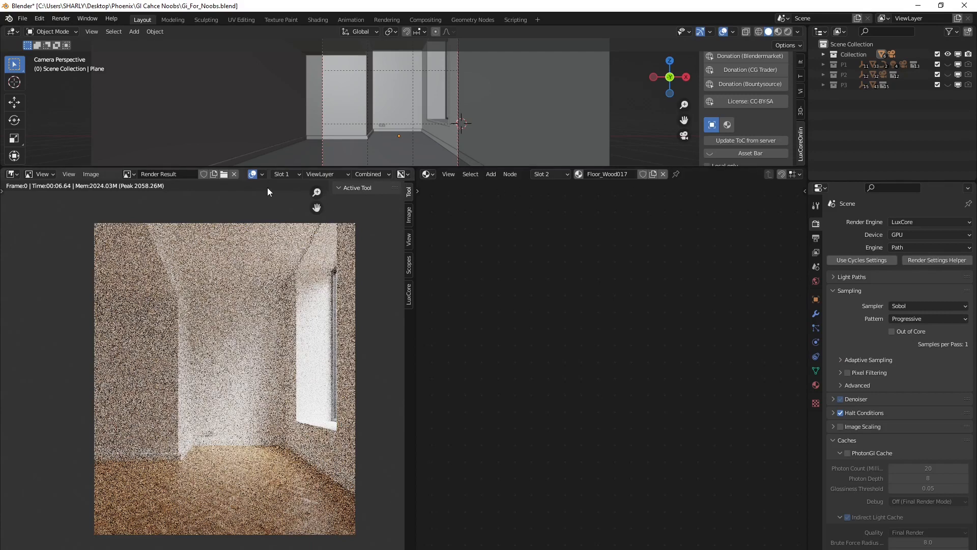
Step: Enable the PhotonGI Cache and render the scene into Slot 2
click(283, 174)
click(286, 196)
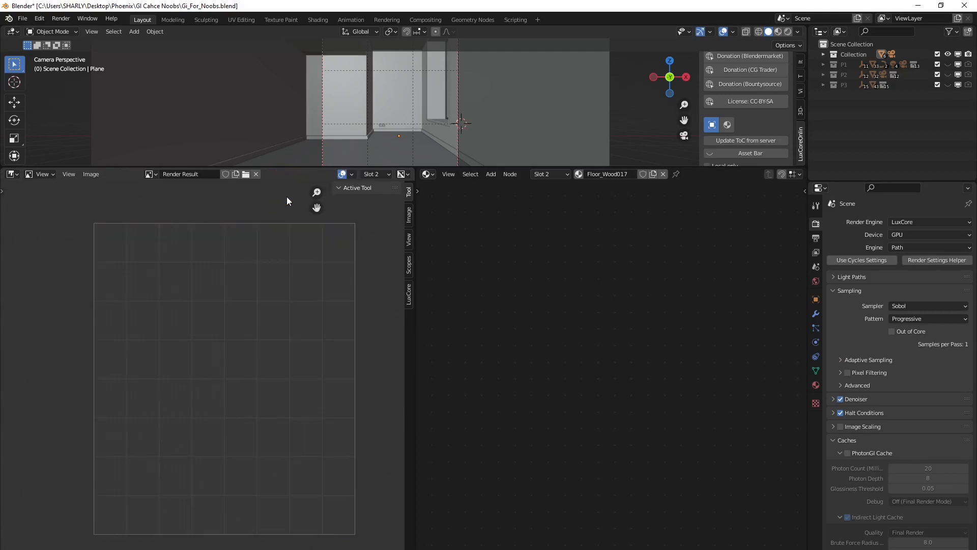
scroll(872, 429, down, 3)
scroll(872, 429, up, 3)
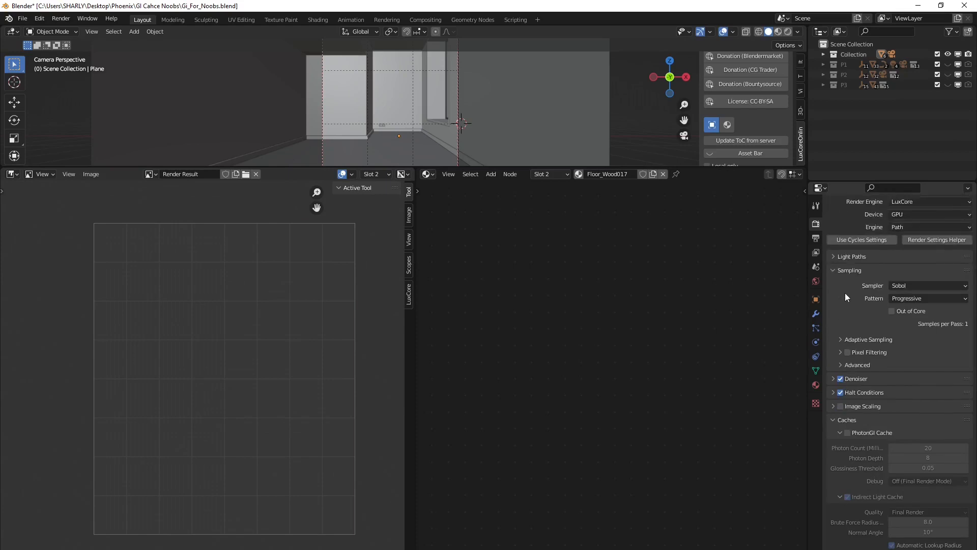
click(836, 291)
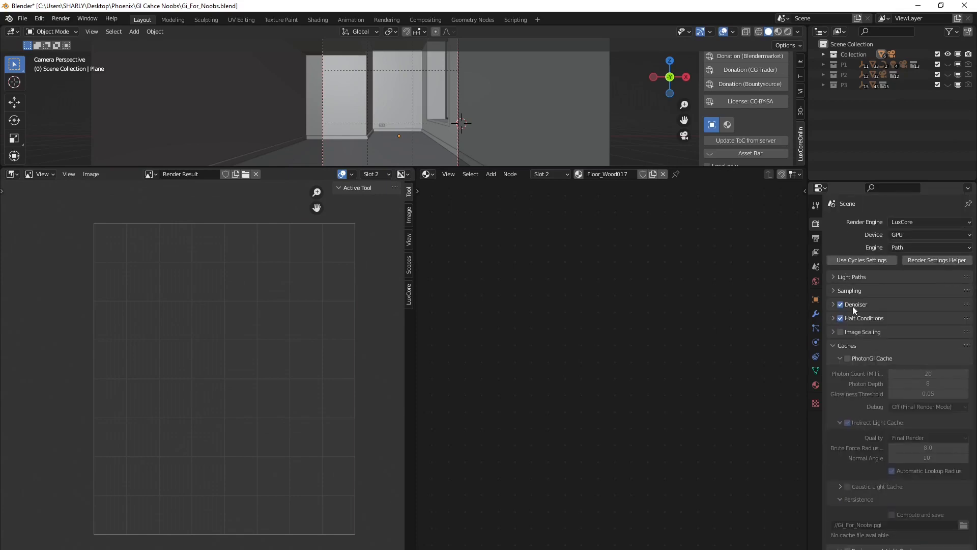
click(847, 358)
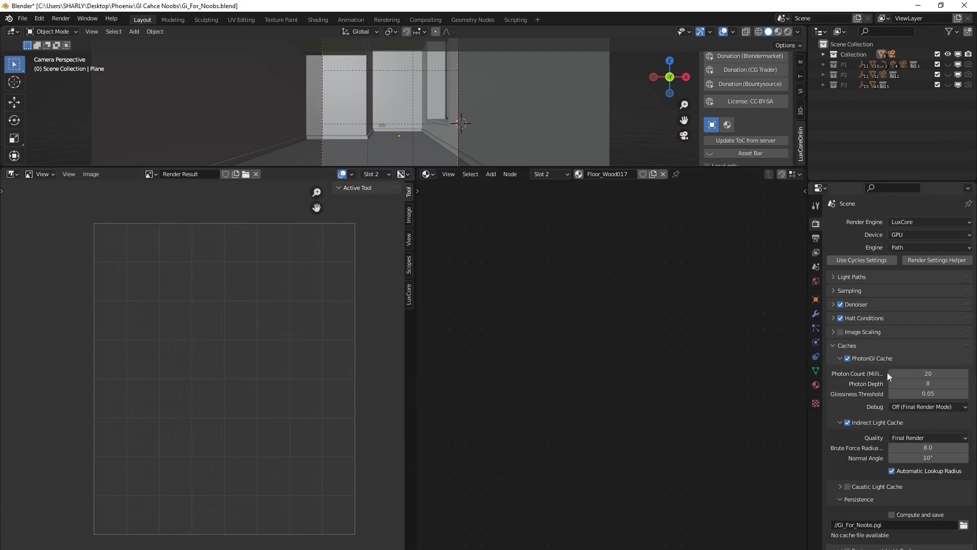
key(F12)
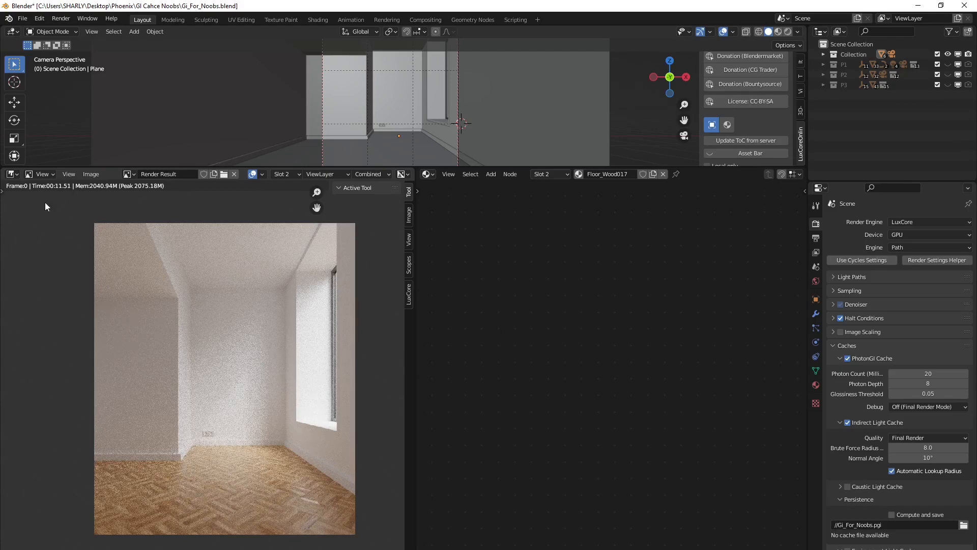
Step: Compare the renders in Slot 1 and Slot 2 repeatedly and look over the cache settings
click(288, 175)
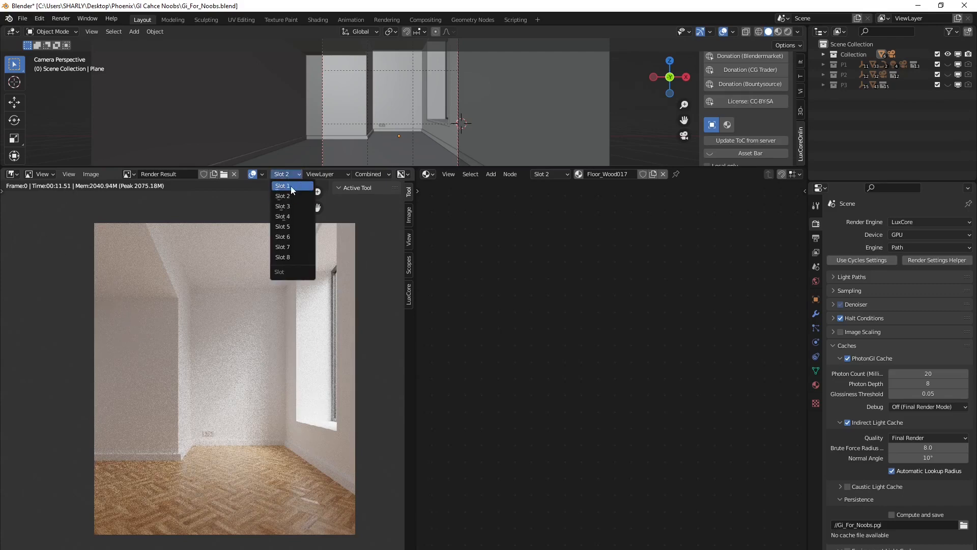
click(291, 197)
click(284, 175)
click(283, 186)
click(408, 217)
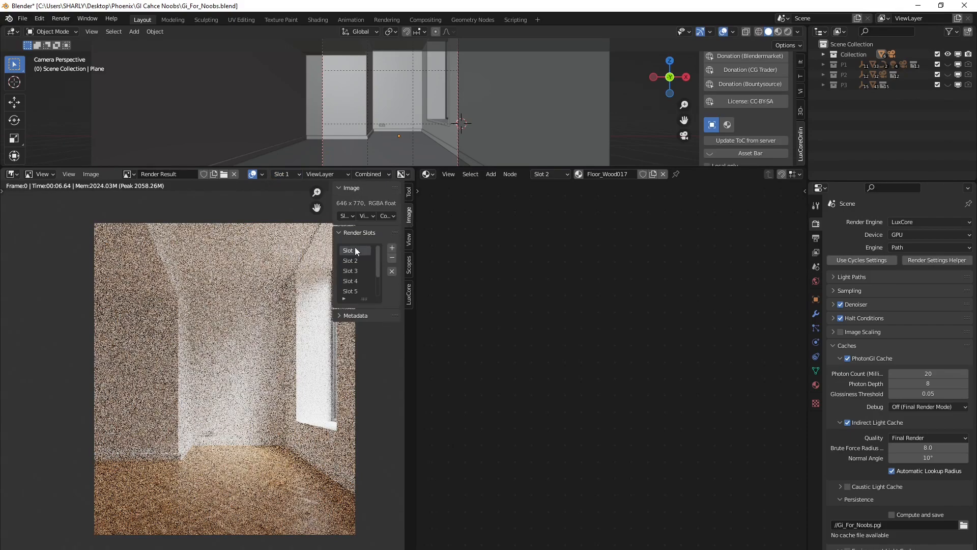
click(350, 260)
click(351, 252)
click(350, 261)
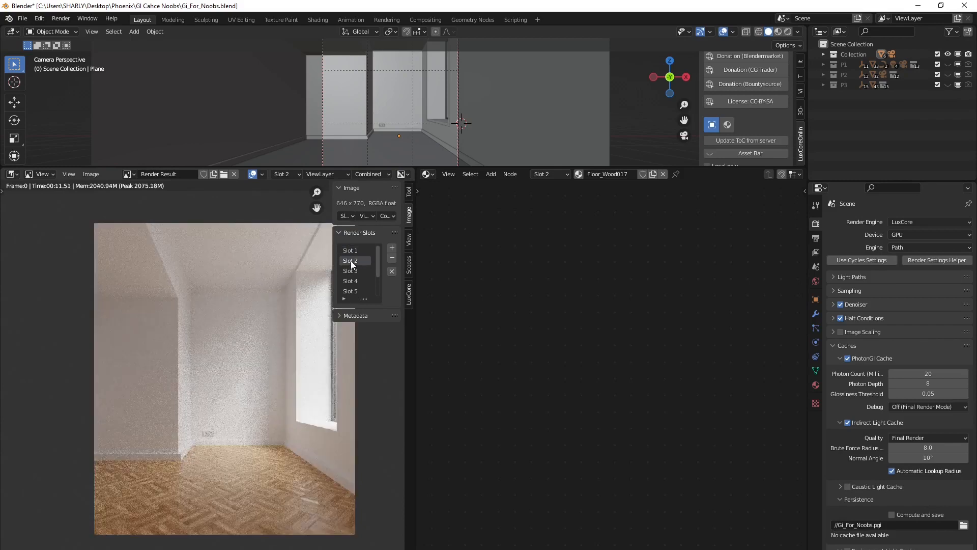
click(353, 251)
click(352, 259)
click(355, 250)
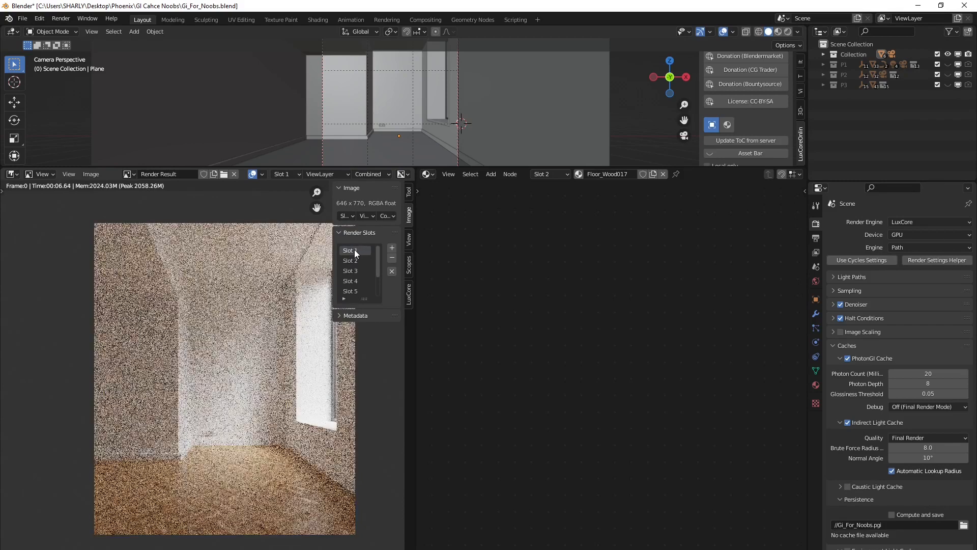
click(355, 258)
click(354, 250)
click(354, 259)
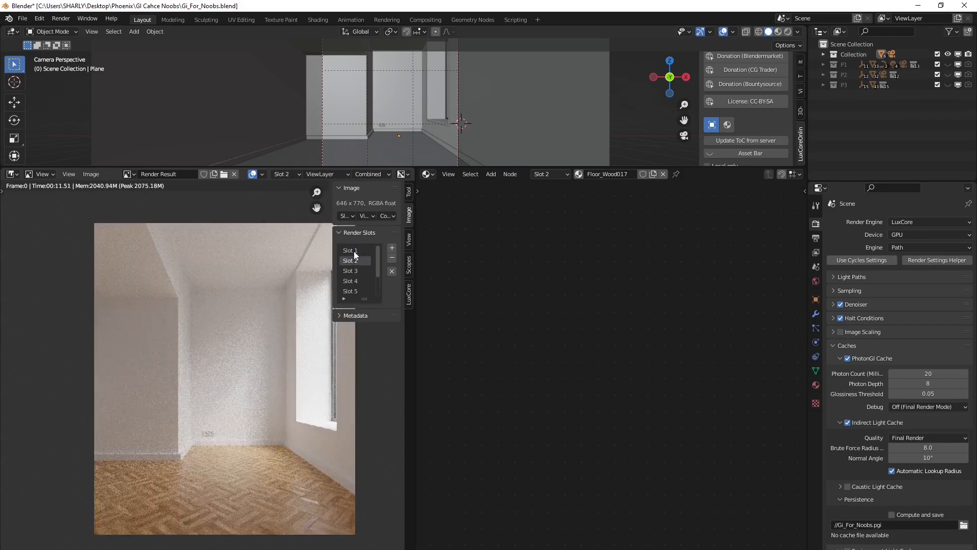
click(354, 250)
click(353, 258)
click(352, 251)
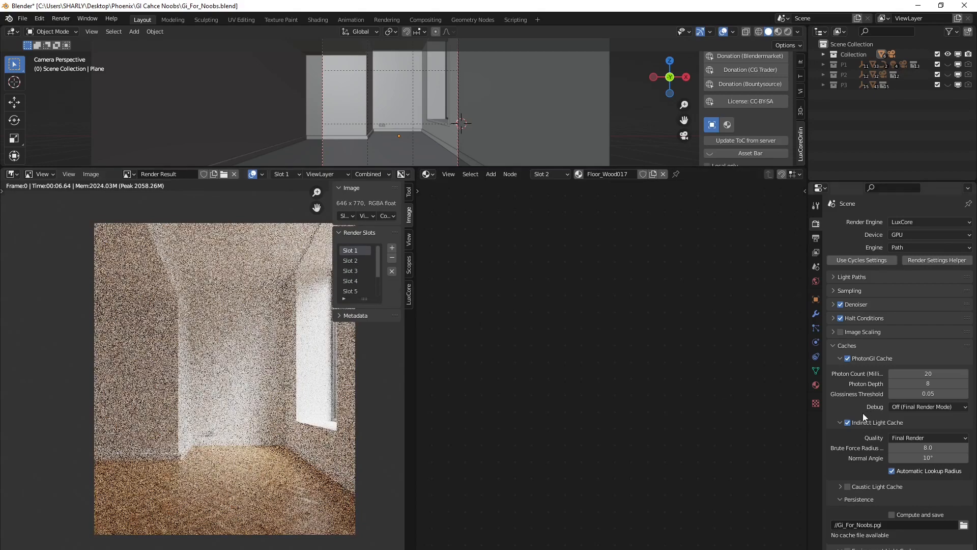
scroll(891, 412, down, 5)
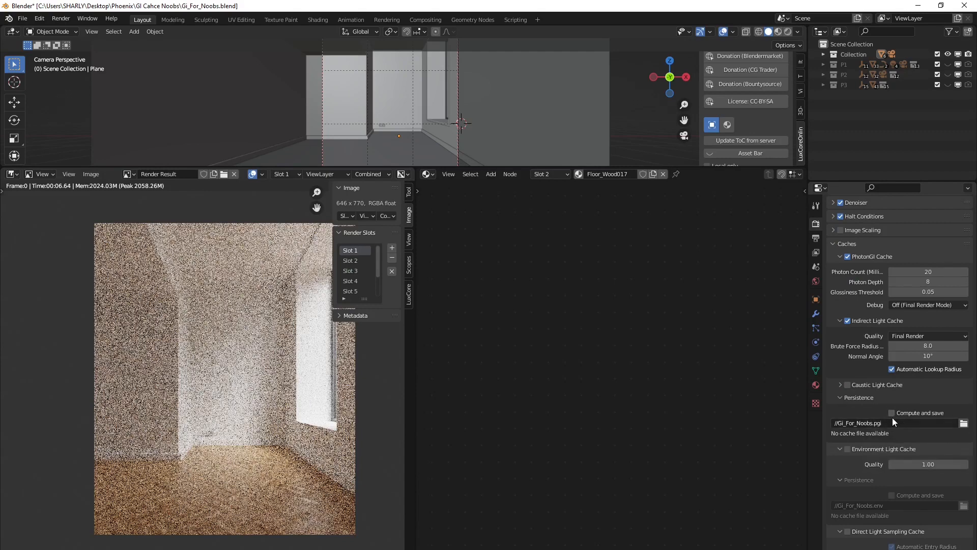
click(360, 260)
click(360, 249)
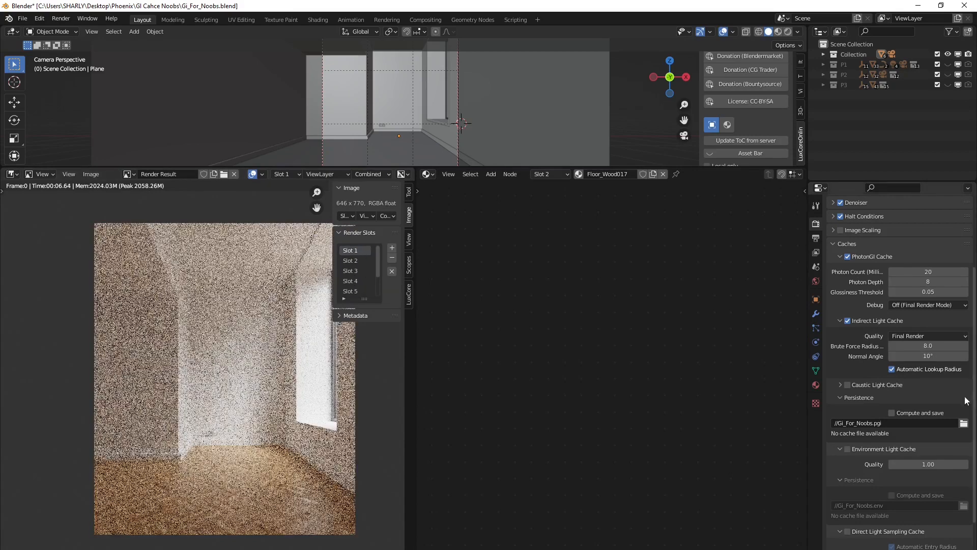
scroll(895, 392, up, 4)
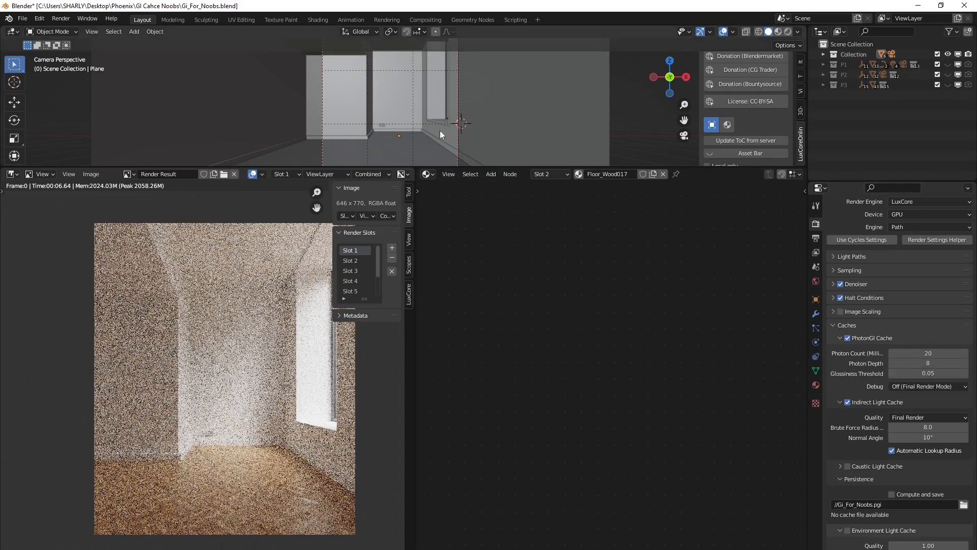
Step: Enlarge the 3D viewport and display the room's floor plan from the top in wireframe
drag(437, 164, 437, 352)
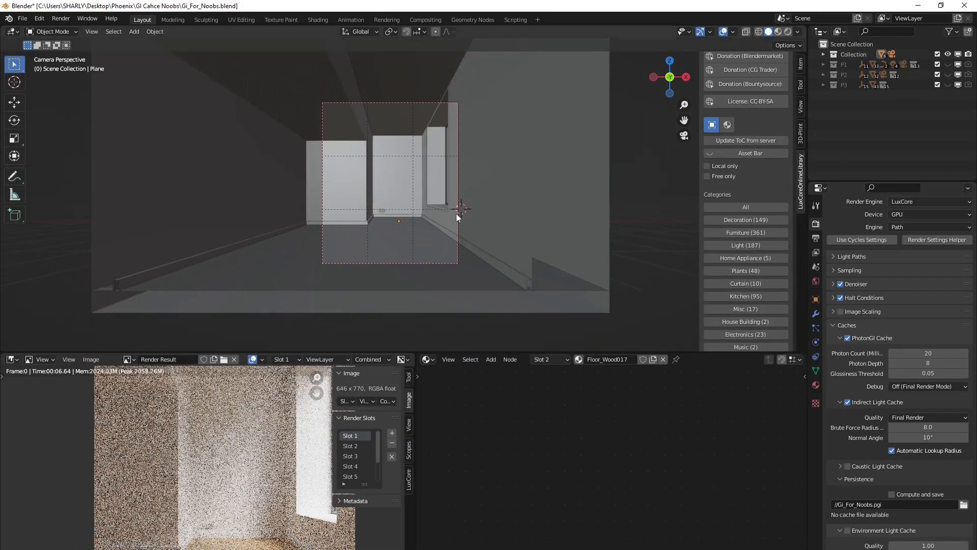
key(KP_7)
key(z)
click(432, 214)
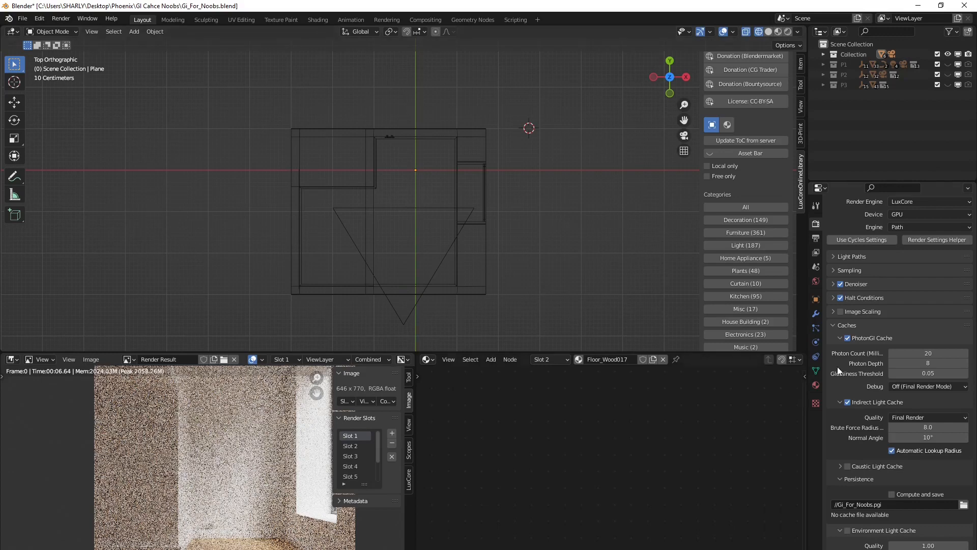
Step: Set the PhotonGI cache's photon count to 1 million
click(931, 352)
text(1)
key(Return)
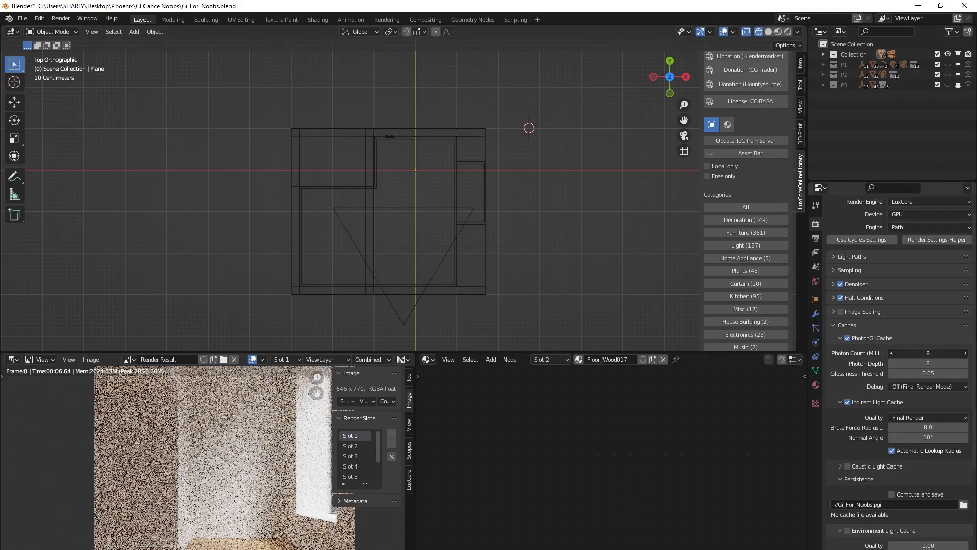
drag(930, 353, 943, 356)
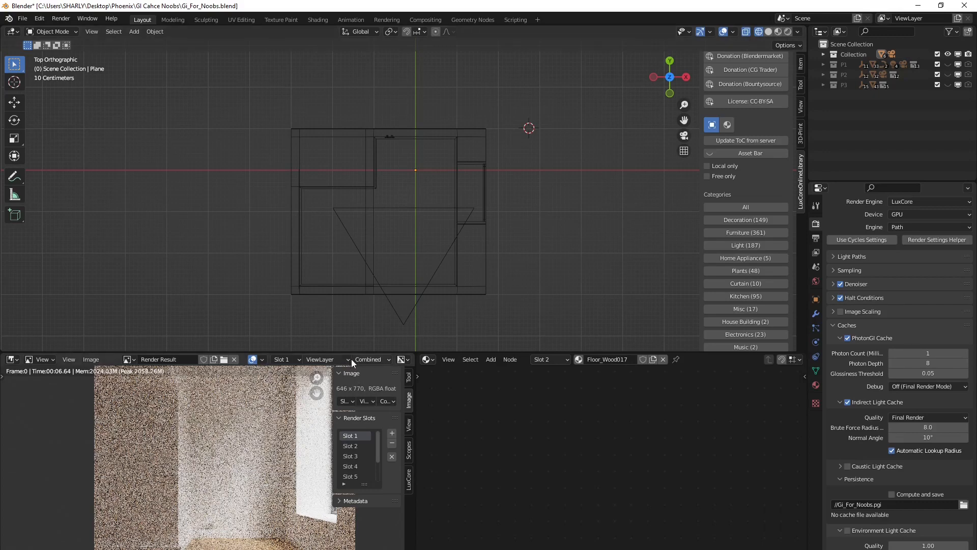
Step: Enlarge the render result area and render the scene with the reduced photon count into Slot 3
drag(351, 353, 351, 170)
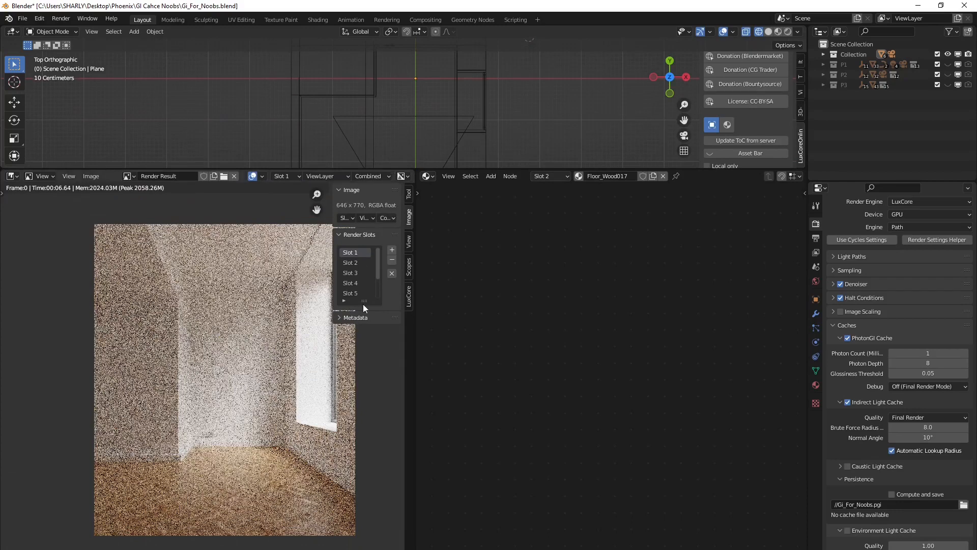
click(361, 264)
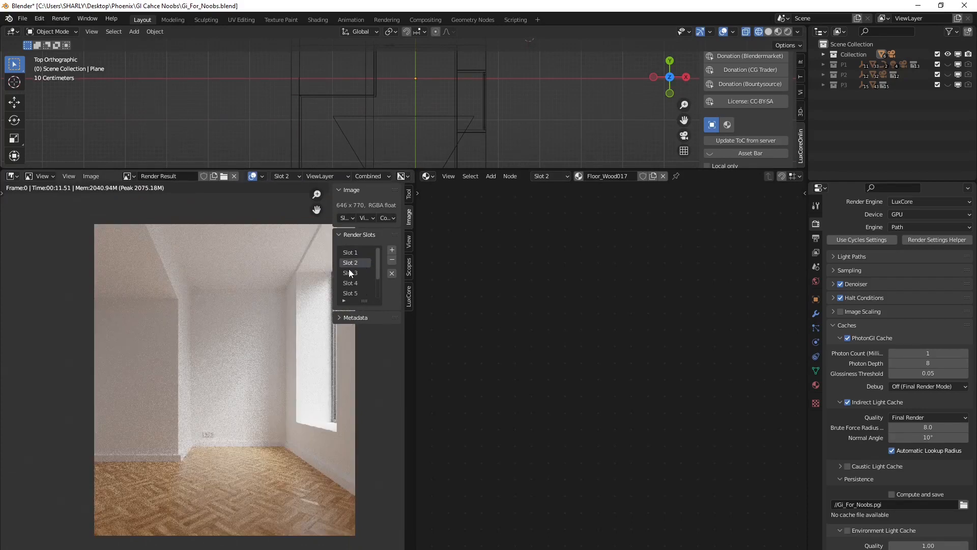
click(349, 272)
key(F12)
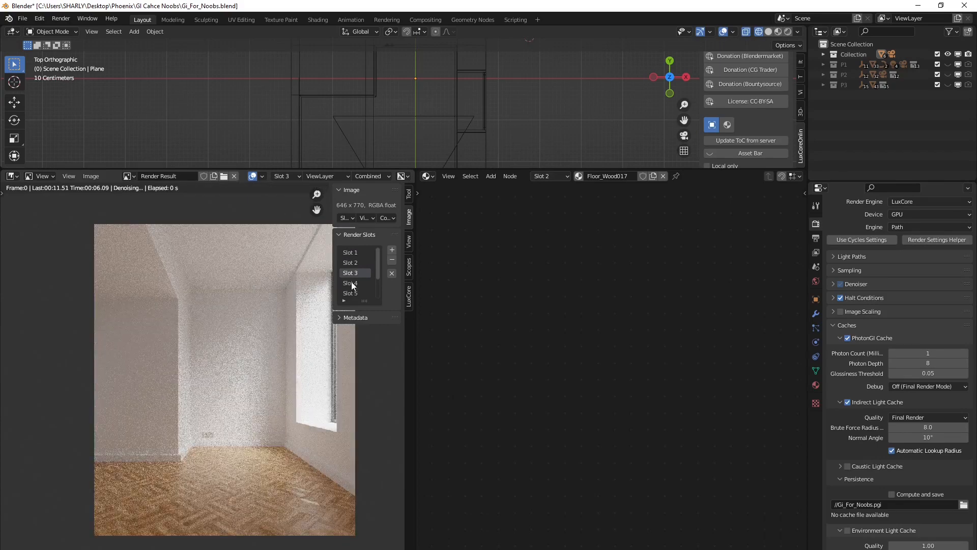
Step: Compare the renders in Slot 2 and Slot 3 by alternating between them
click(356, 263)
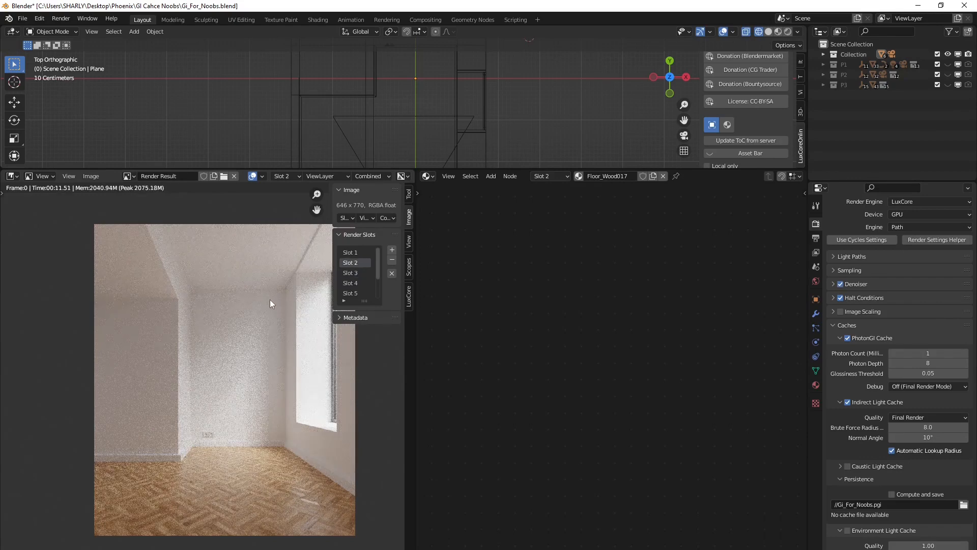
click(351, 273)
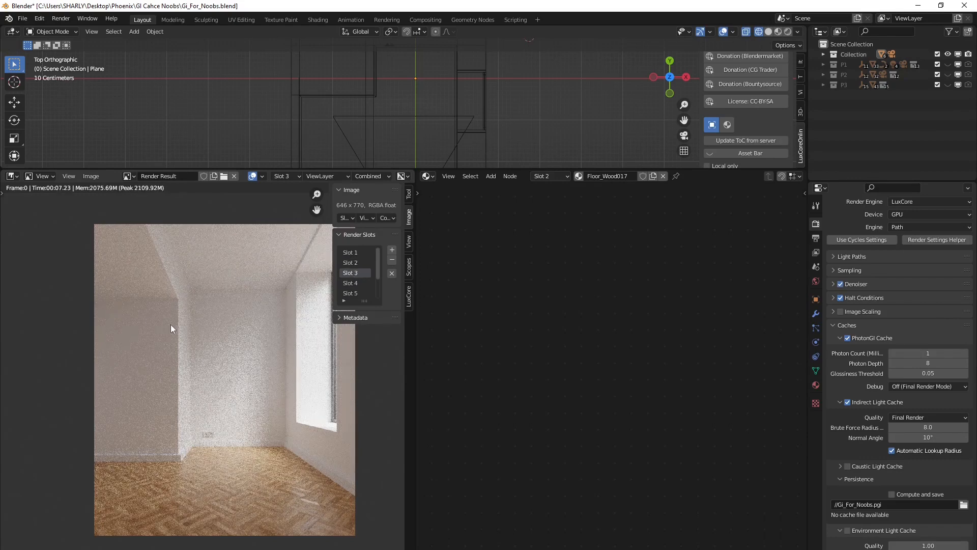
click(351, 264)
click(352, 273)
click(355, 264)
click(352, 275)
click(353, 265)
click(352, 272)
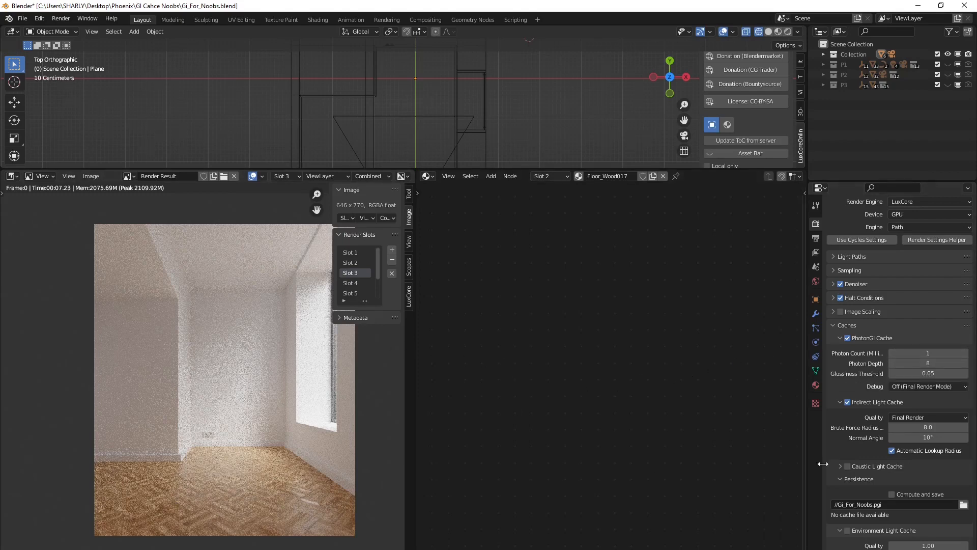
Step: Enlarge the 3D viewport showing the floor plan and dismiss the wake-up reminder notification
drag(451, 166, 451, 377)
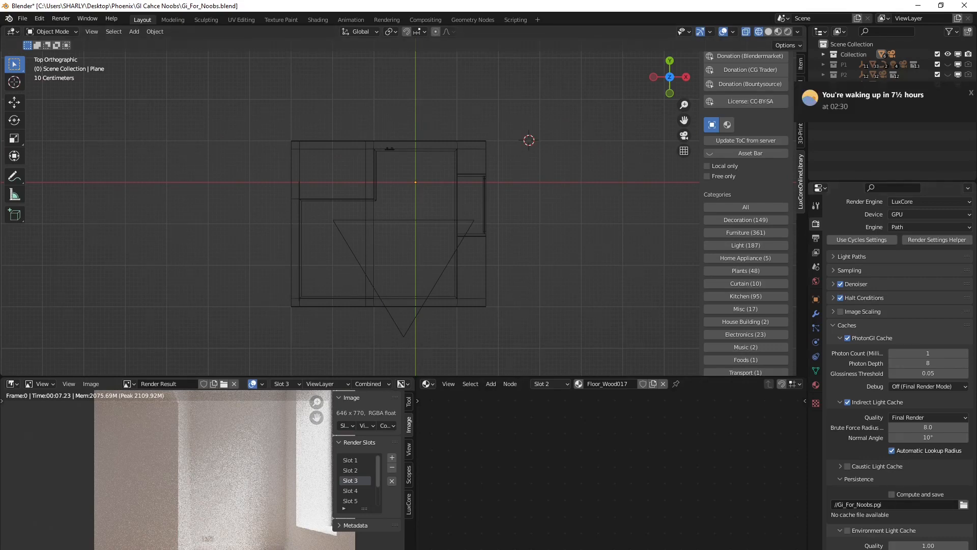
click(860, 549)
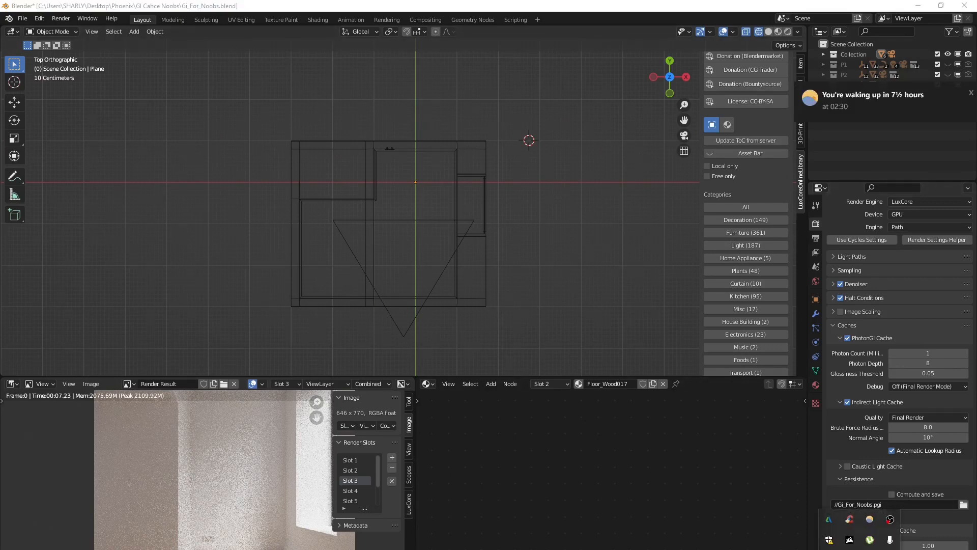
right_click(869, 518)
mouse_move(829, 500)
click(891, 500)
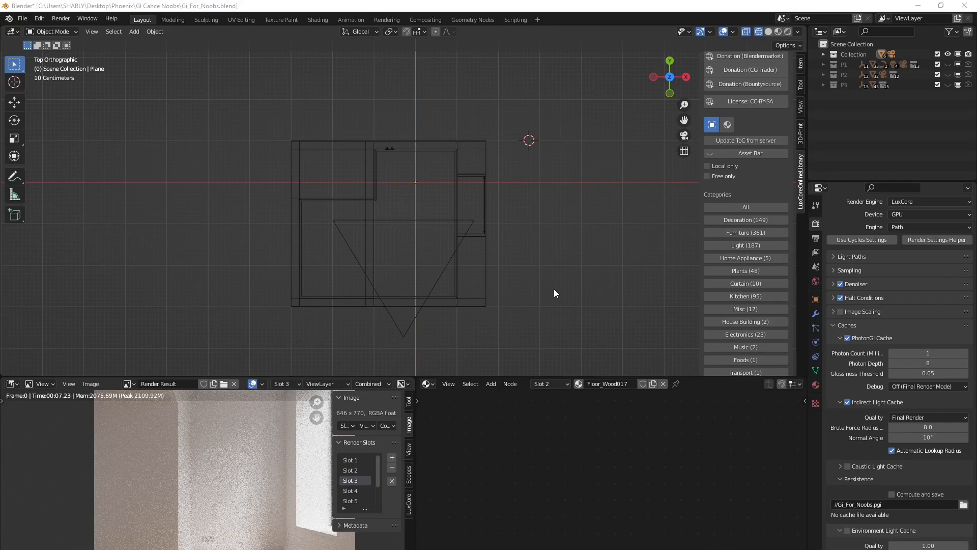
Step: Activate the Measure tool and reframe the room's floor plan so that it fits fully in the 3D viewport
click(15, 195)
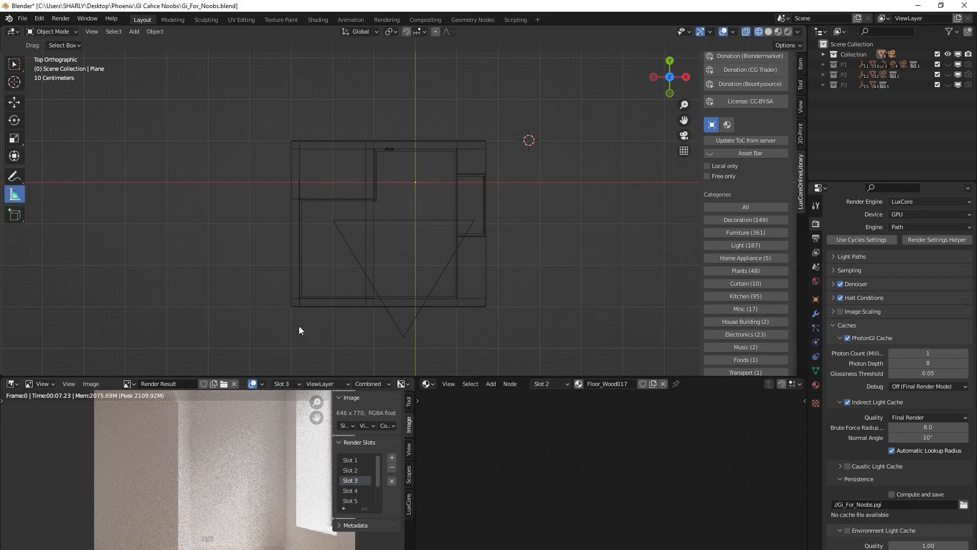
scroll(299, 330, down, 2)
shift+middle_drag(325, 304, 243, 309)
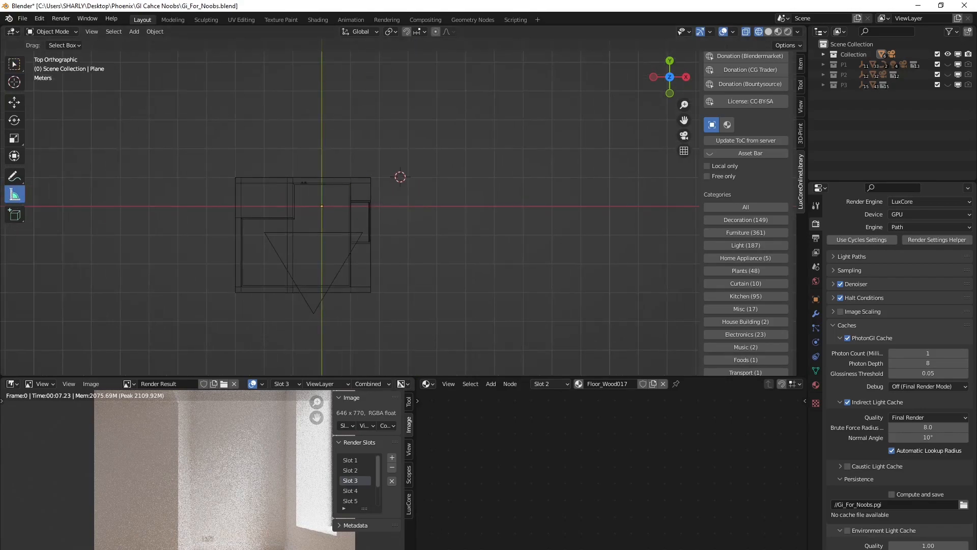
Step: Switch to the Blender window with GenmaB_Building.blend and display the building from the top in wireframe
click(535, 548)
click(590, 543)
scroll(429, 213, up, 5)
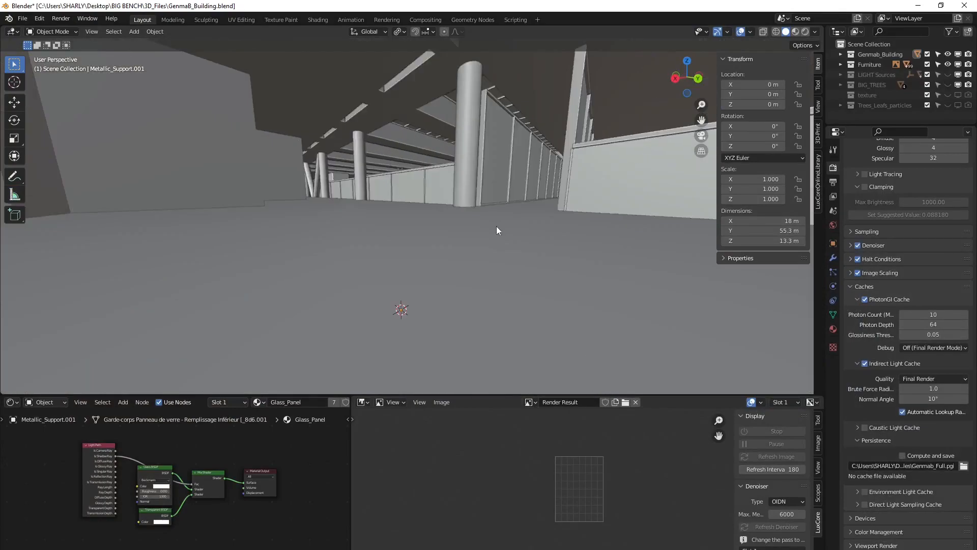
scroll(455, 239, down, 10)
key(KP_7)
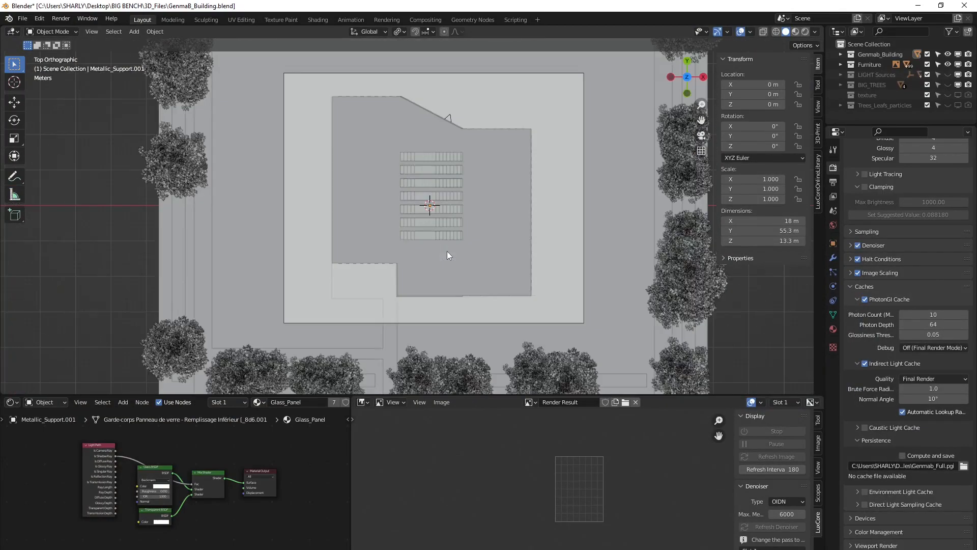
key(z)
click(408, 245)
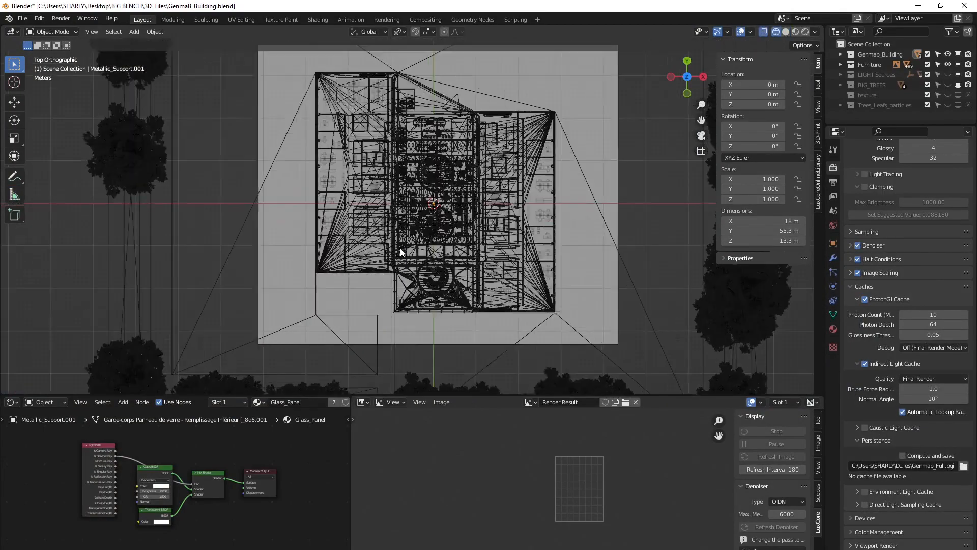
scroll(400, 248, up, 1)
shift+middle_drag(383, 194, 375, 245)
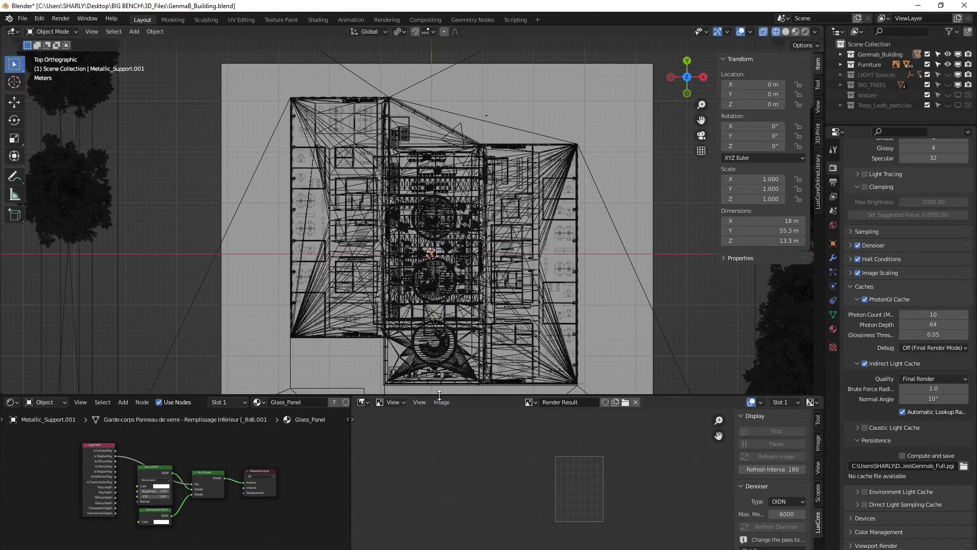
Step: Enlarge the 3D viewport and measure the full length of the building's plan with the Measure tool
drag(440, 394, 440, 460)
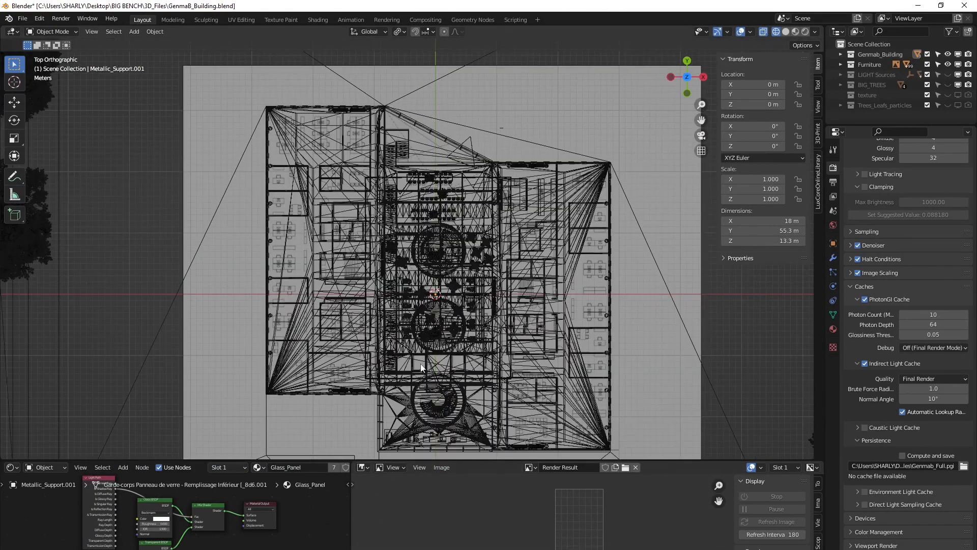
shift+middle_drag(421, 367, 406, 322)
click(14, 195)
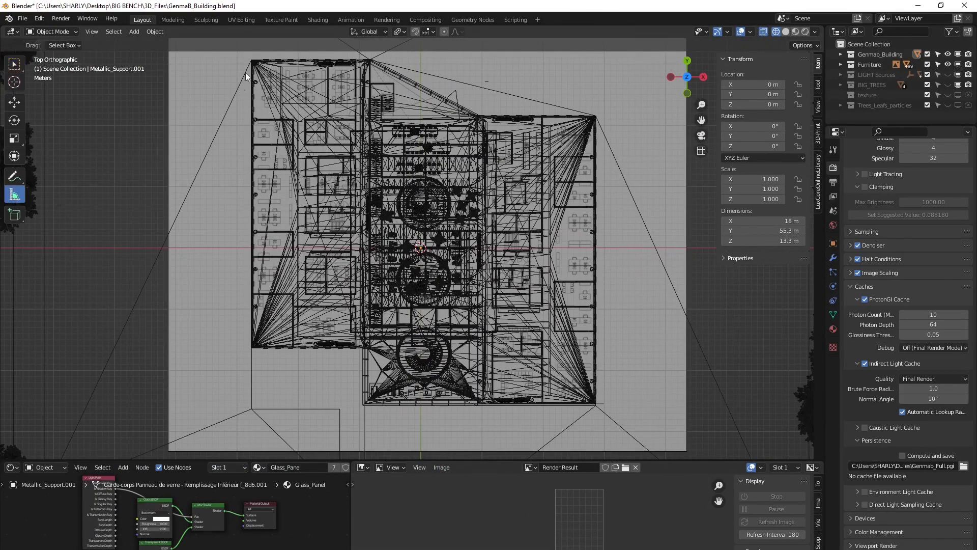
drag(245, 60, 245, 403)
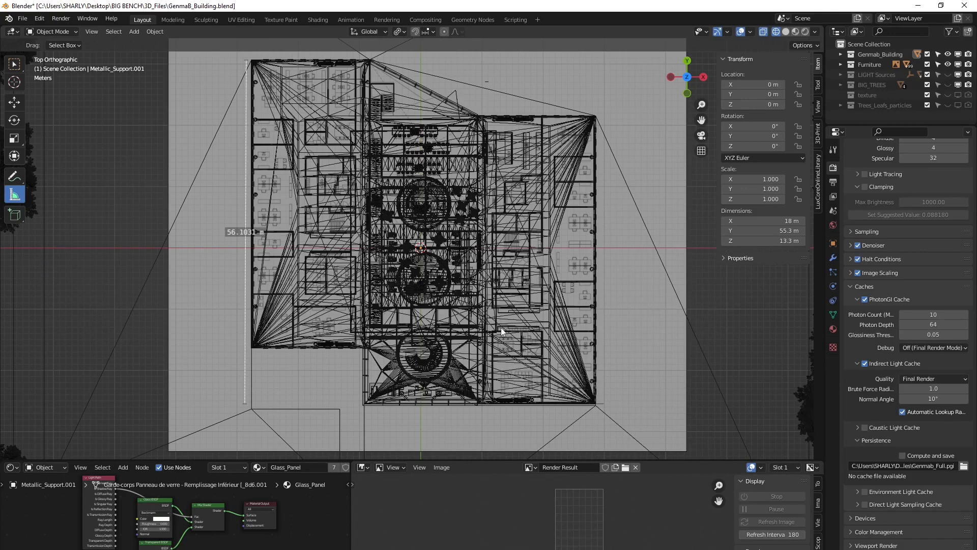
Step: Check the building's PhotonGI photon count and examine its interior walkways and balconies in solid shading
click(935, 314)
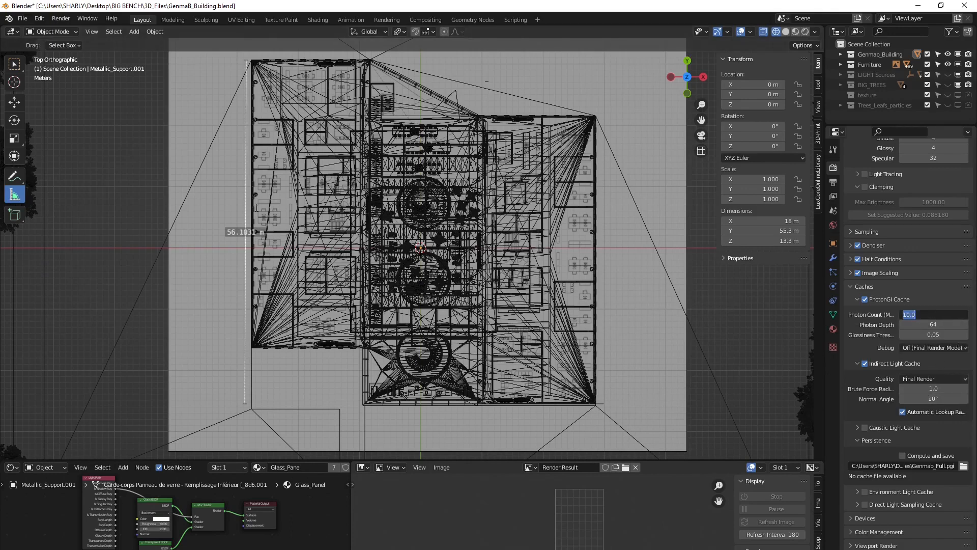
key(Return)
mouse_move(379, 347)
middle_down()
mouse_move(393, 310)
mouse_move(384, 359)
middle_up()
key(shift+z)
scroll(490, 365, up, 8)
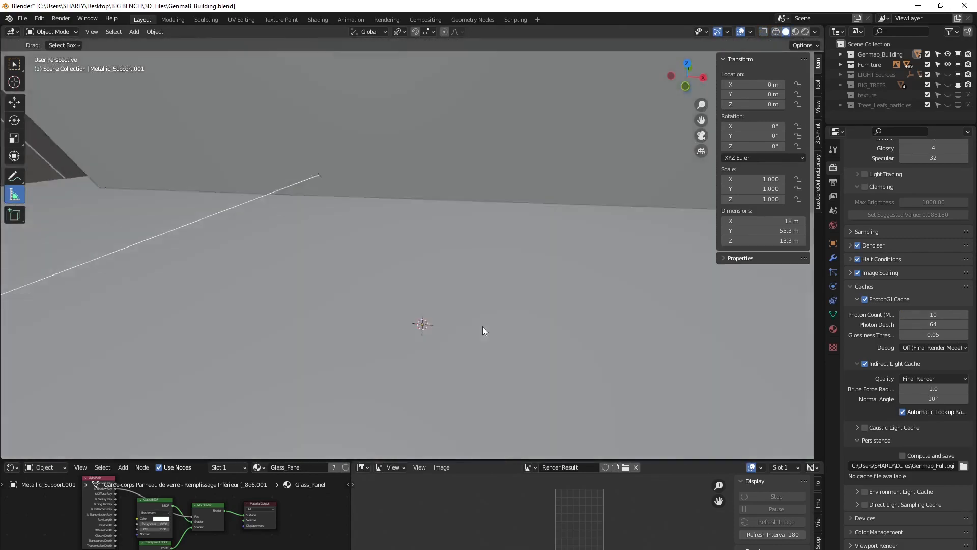
scroll(486, 322, up, 8)
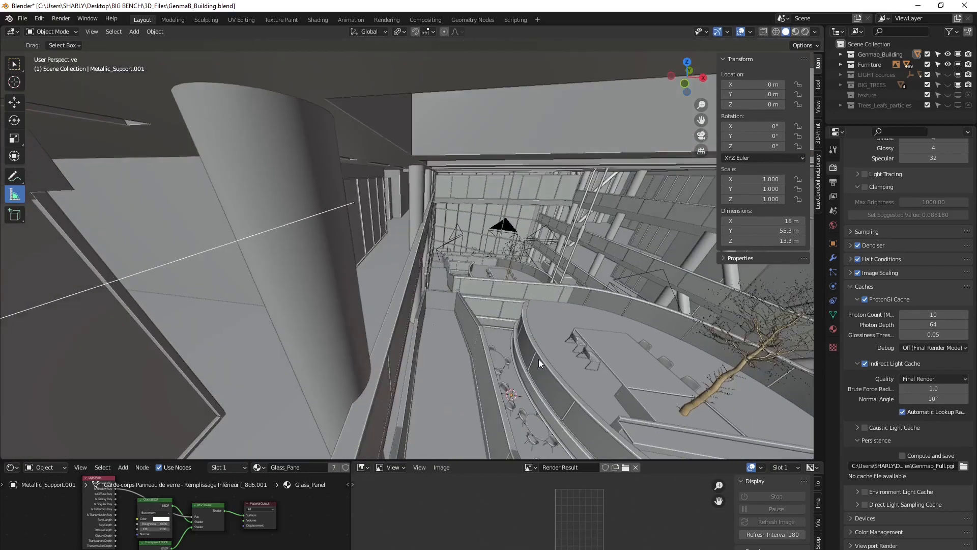
middle_drag(538, 359, 495, 261)
scroll(582, 362, up, 3)
middle_drag(384, 276, 423, 334)
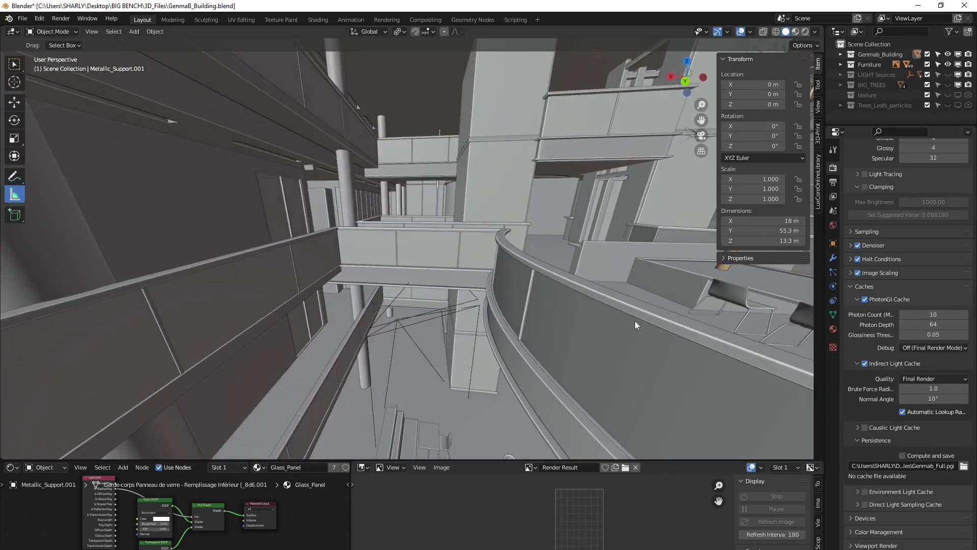
Step: Examine the building's exterior, roof opening and surrounding trees from several angles
middle_drag(634, 321, 435, 269)
scroll(466, 292, down, 10)
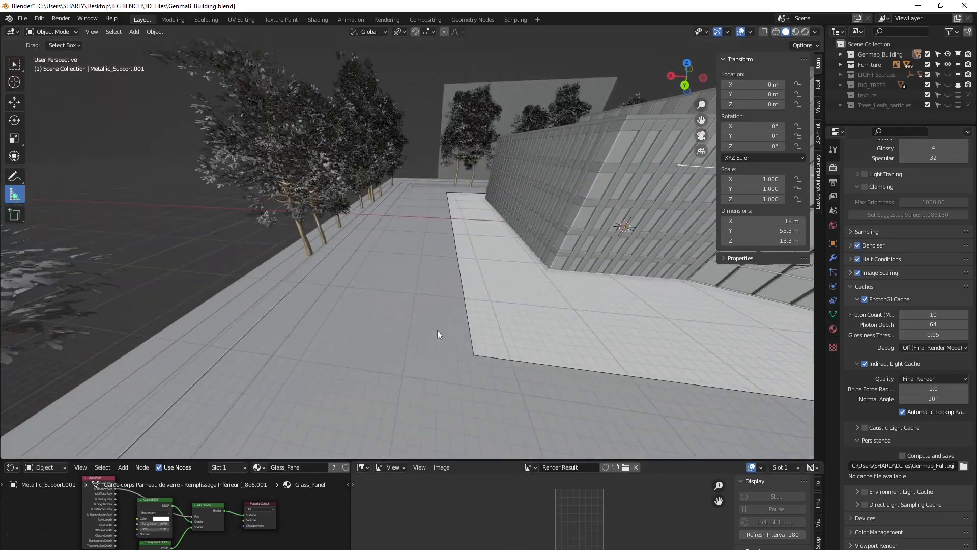
middle_drag(425, 318, 368, 311)
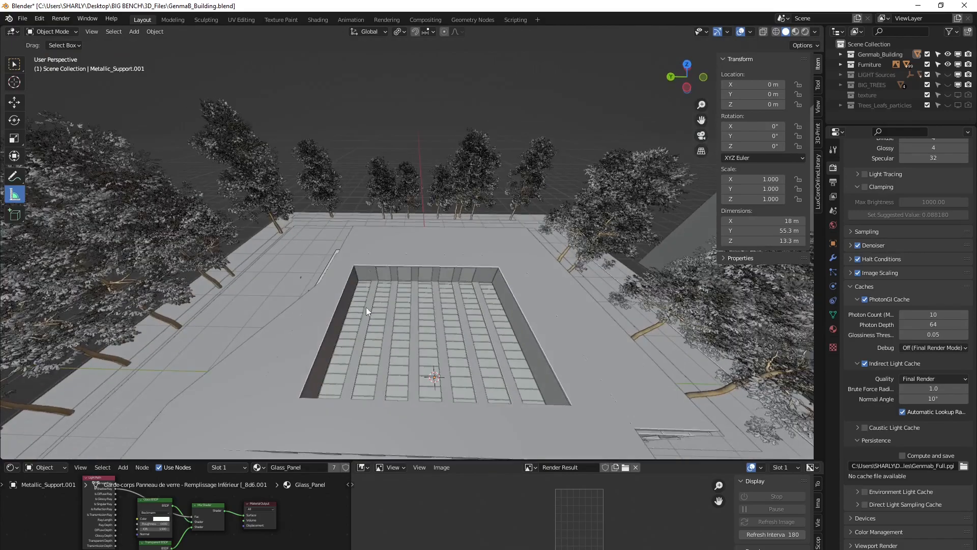
middle_drag(344, 218, 508, 326)
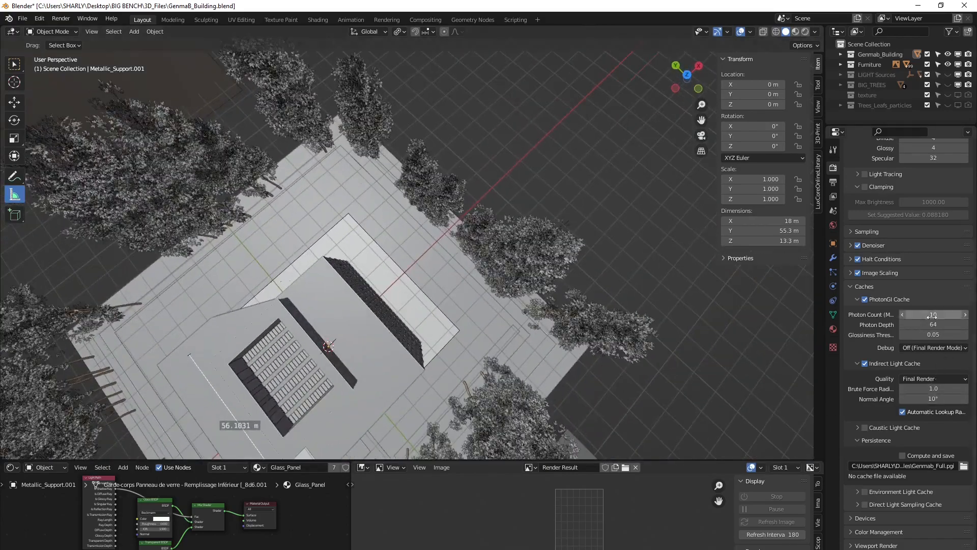
middle_drag(414, 314, 474, 276)
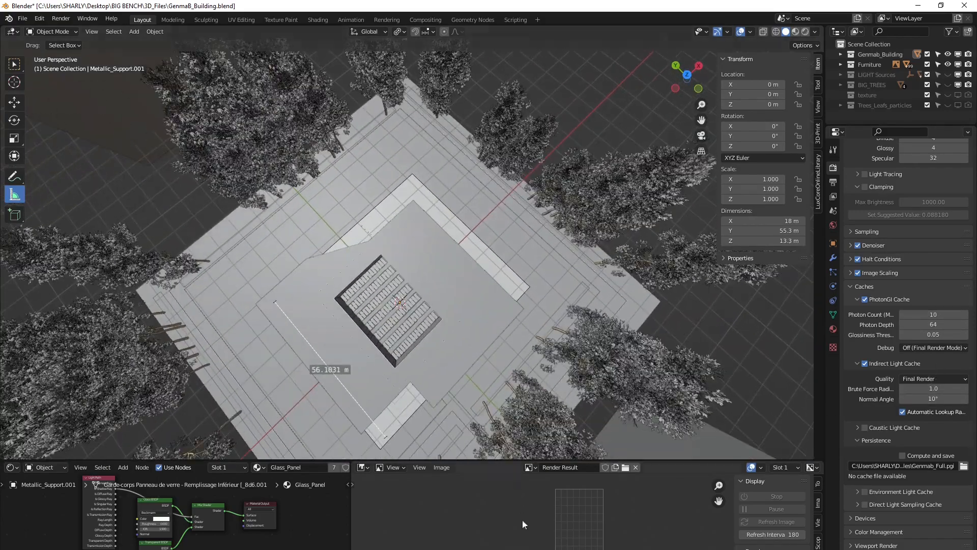
Step: Switch back to the Gi_For_Noobs.blend window and enlarge the render result area to show the room
click(537, 548)
click(481, 534)
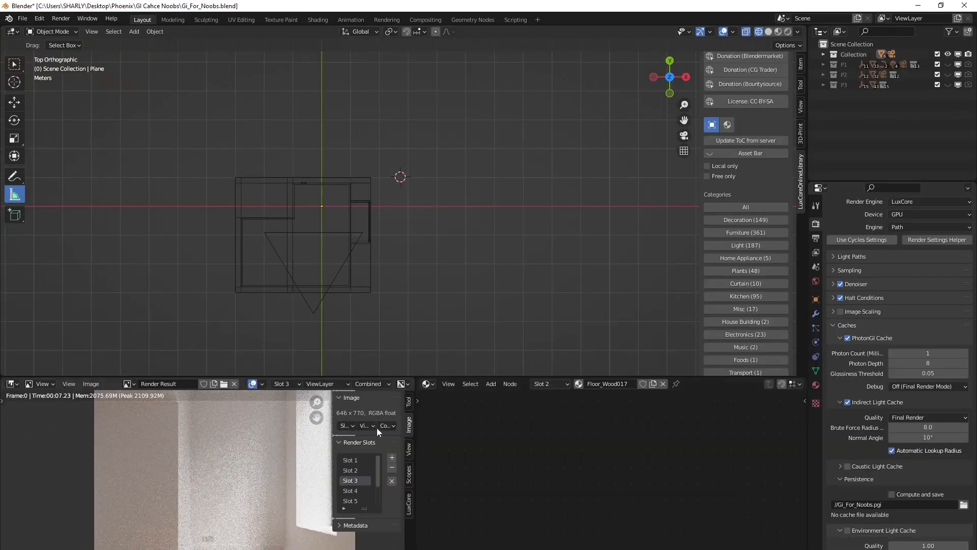
drag(297, 378, 297, 224)
middle_drag(287, 438, 231, 429)
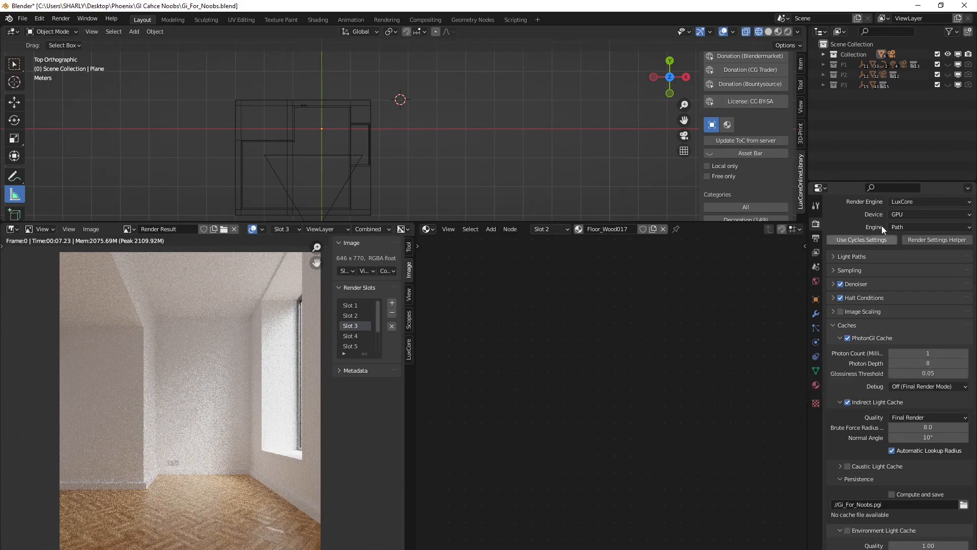
Step: Try a diffuse bounce limit of 4 in the light path settings and restore it to 32
click(843, 257)
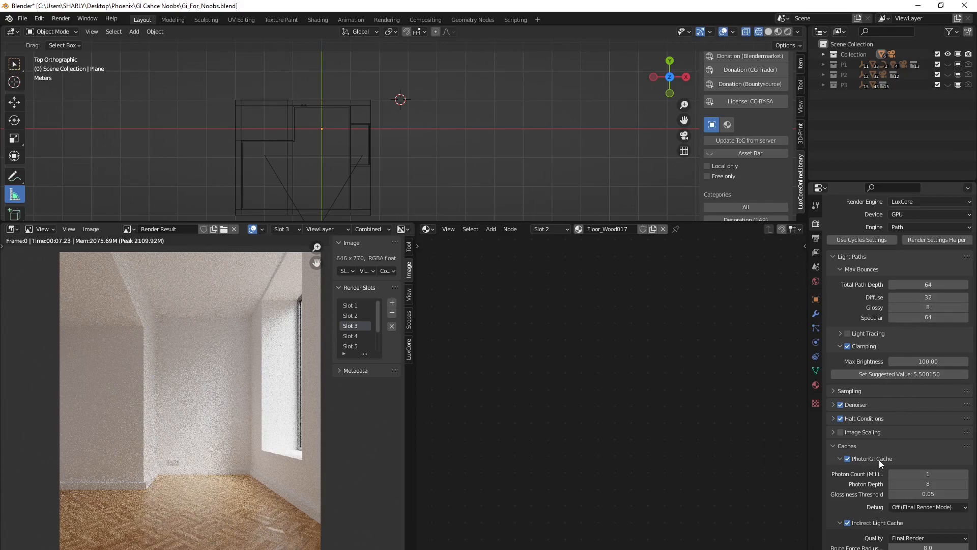
click(931, 298)
text(4)
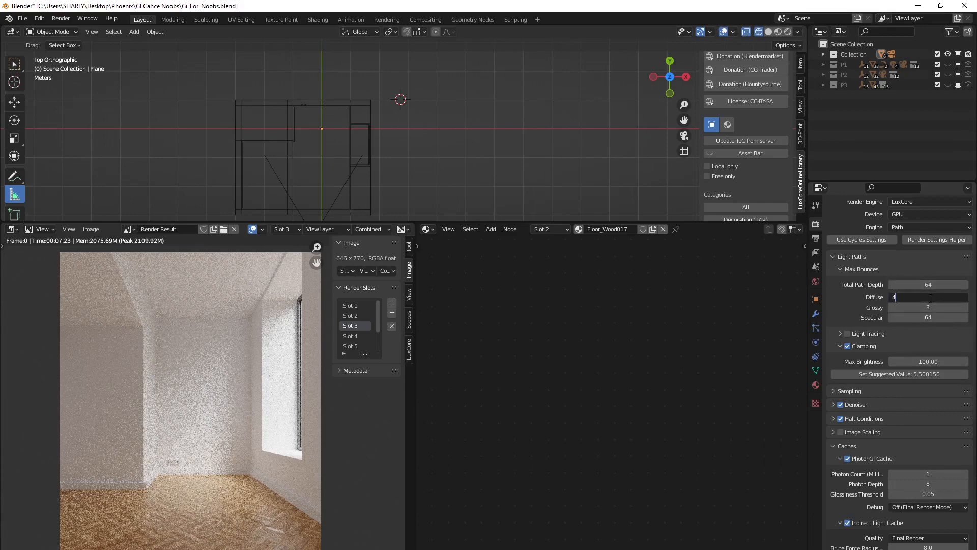
key(Return)
click(930, 299)
text(32)
key(Return)
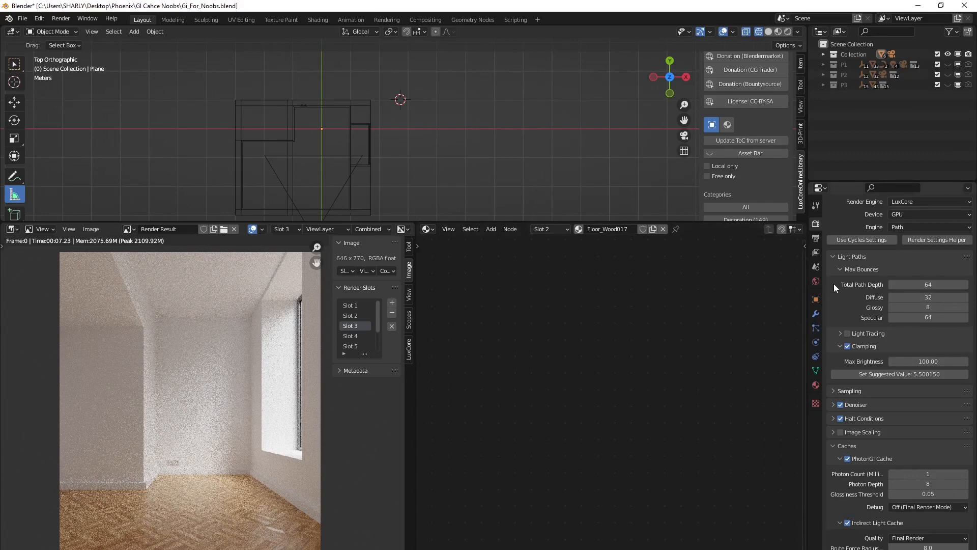
click(841, 270)
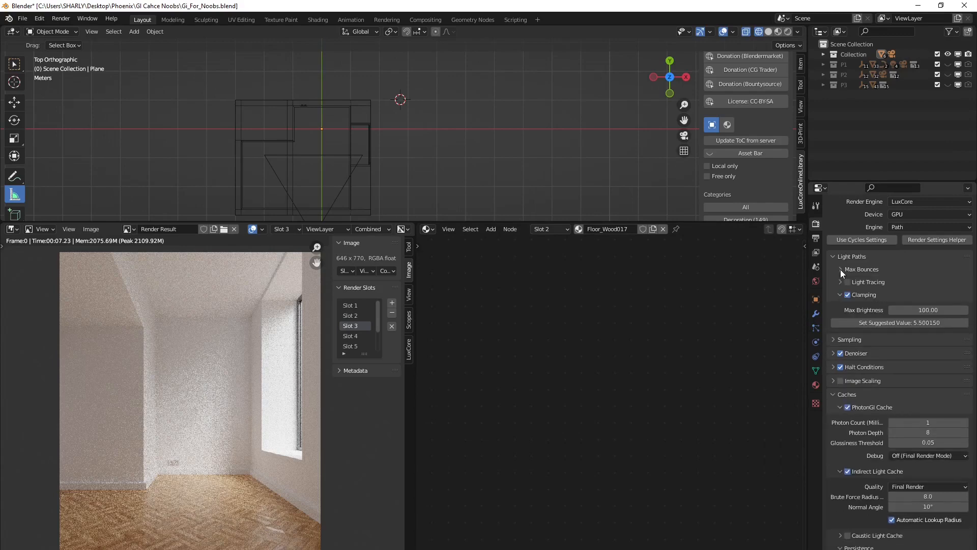
Step: Try a PhotonGI cache photon depth of 4 and restore it to 8
scroll(862, 456, down, 3)
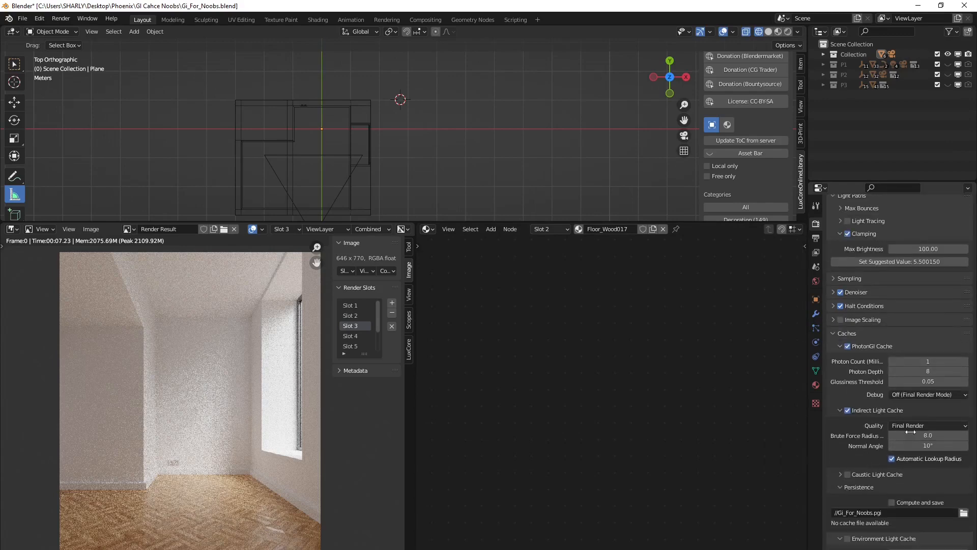
click(927, 372)
text(4)
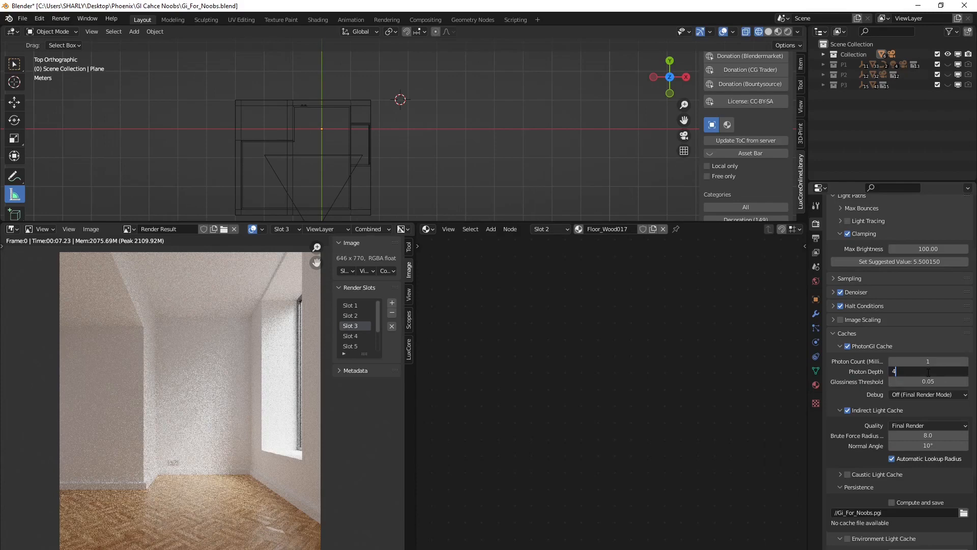
key(Return)
click(927, 371)
text(8)
key(Return)
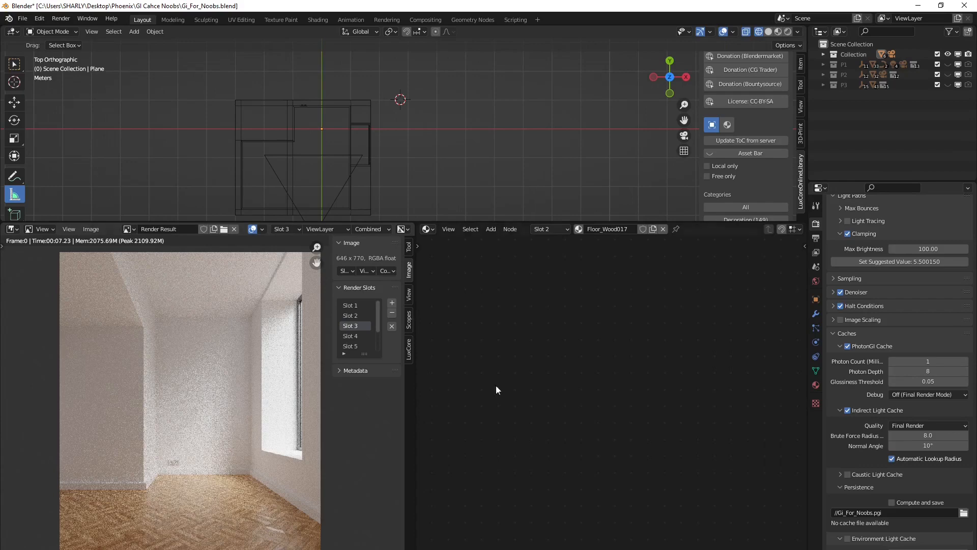
Step: Set the PhotonGI cache's photon depth to 64
click(927, 372)
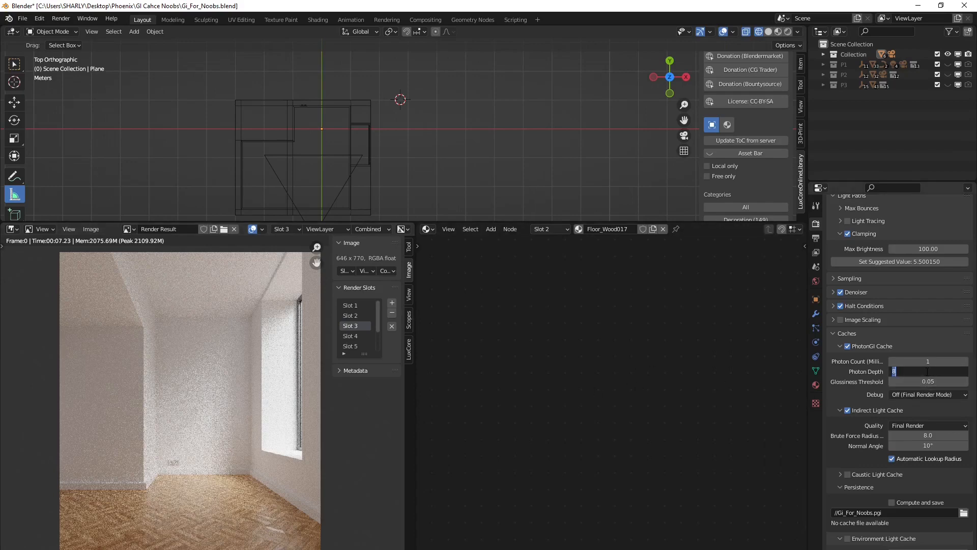
text(64)
key(Return)
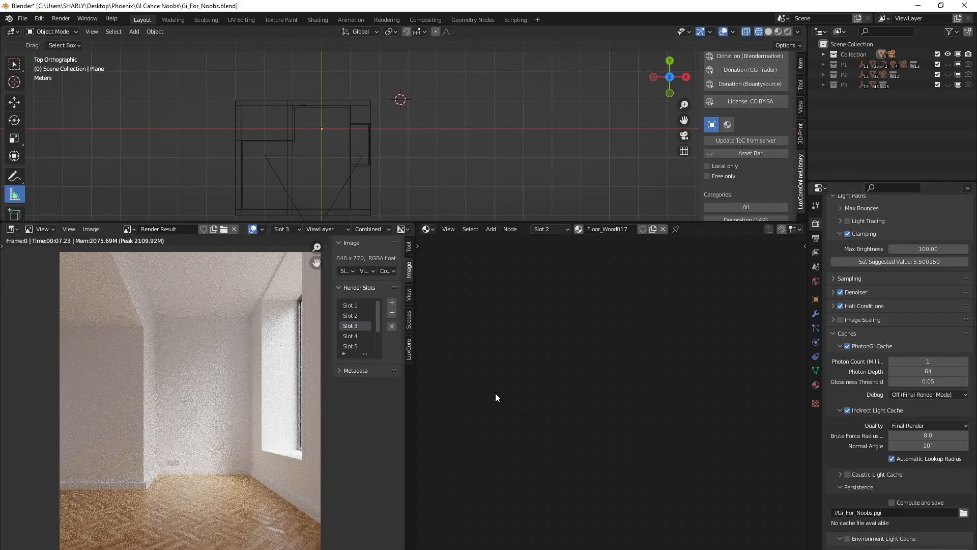
Step: Render the scene with the increased photon depth into Slot 4
click(359, 335)
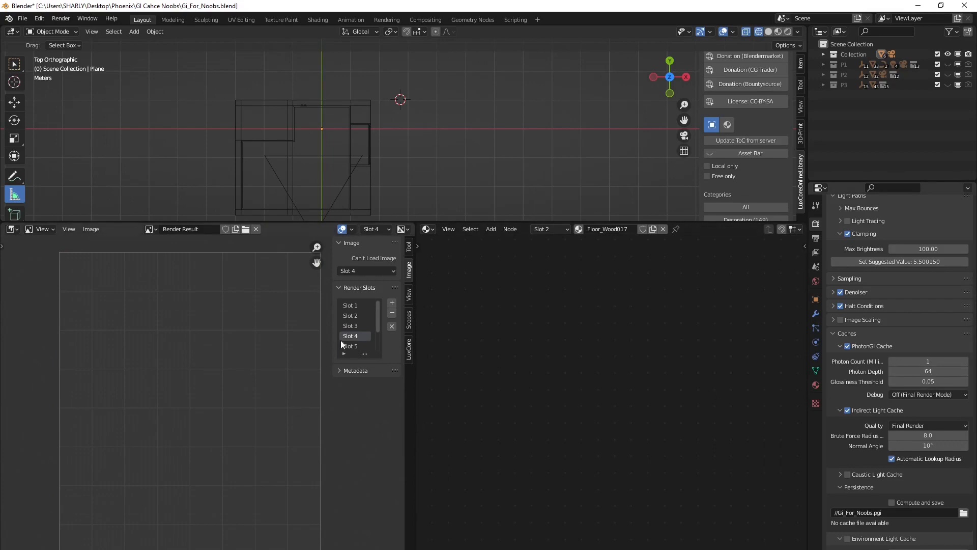
click(355, 325)
click(356, 336)
key(F12)
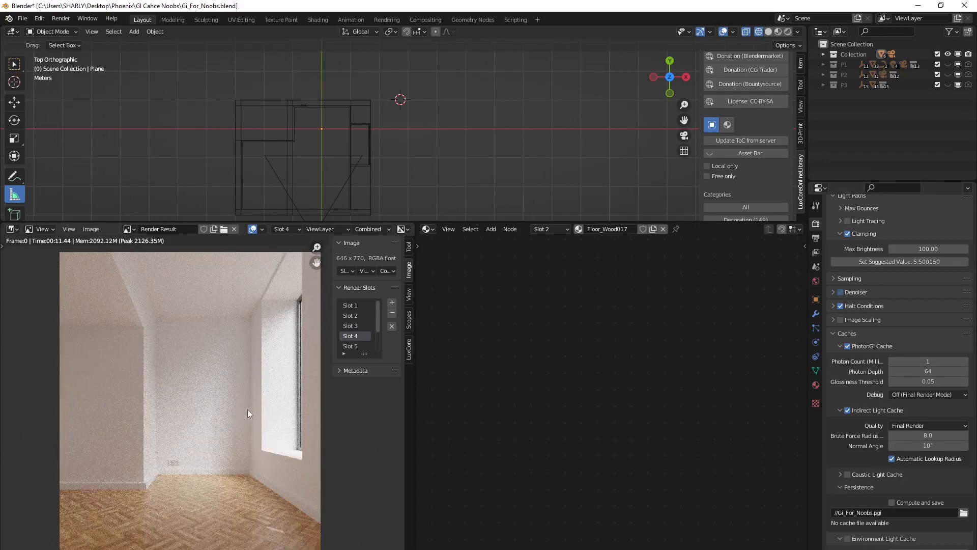
Step: Compare the renders in Slot 3 and Slot 4 by alternating between them
click(351, 325)
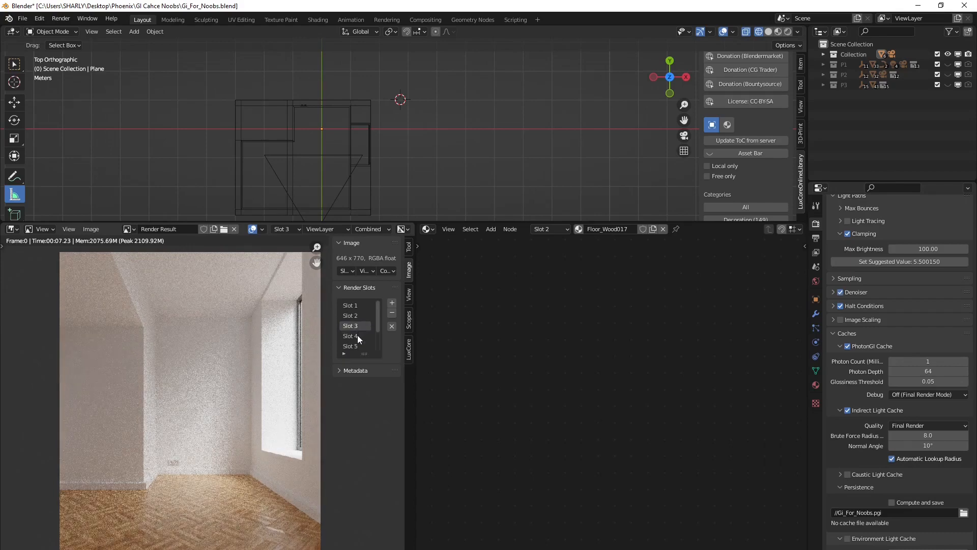
click(357, 336)
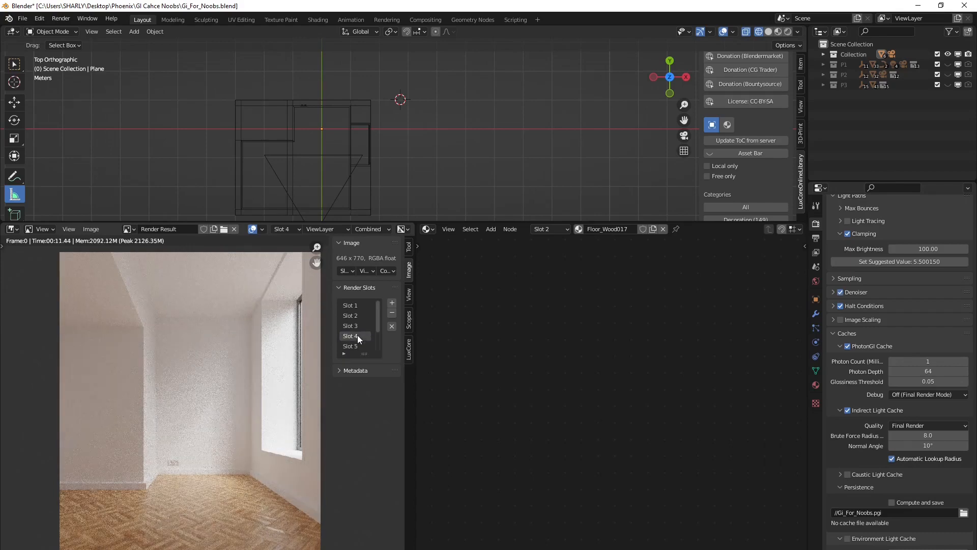
Step: Set the PhotonGI cache's photon depth to 3 and render the scene into Slot 5
click(358, 328)
click(357, 336)
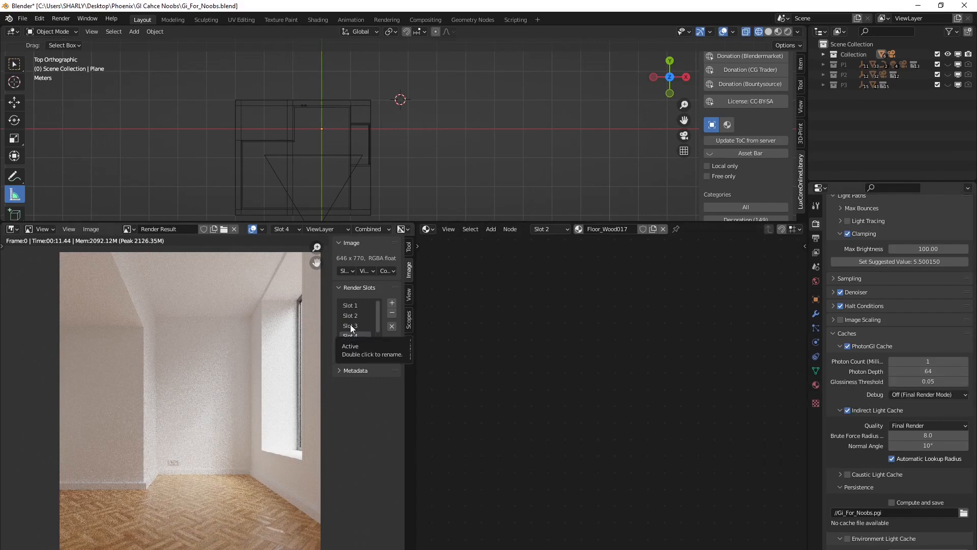
click(354, 346)
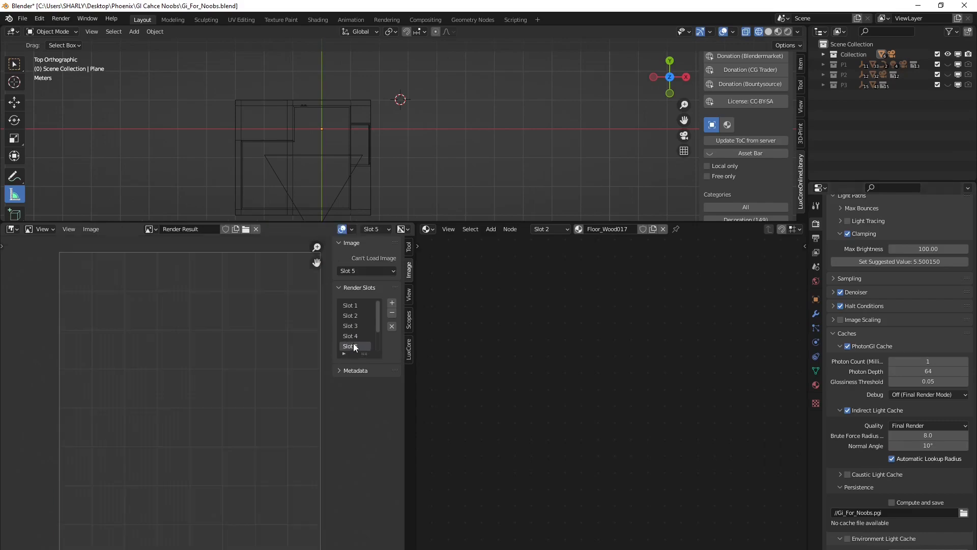
click(932, 371)
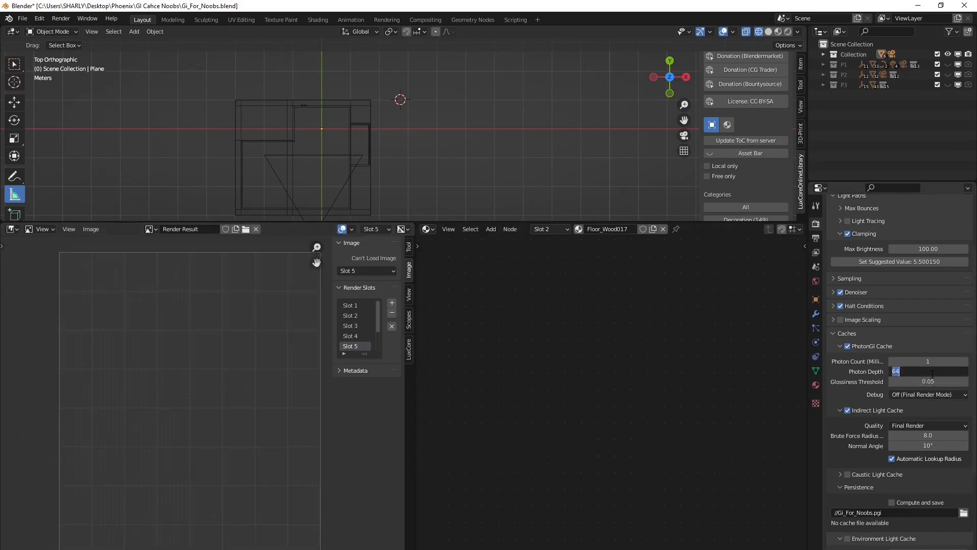
text(3)
key(Return)
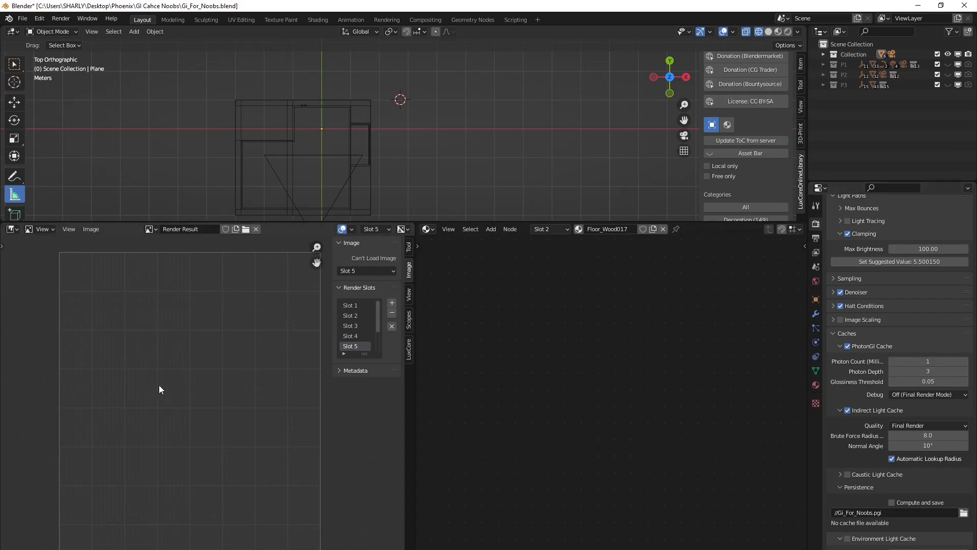
key(F12)
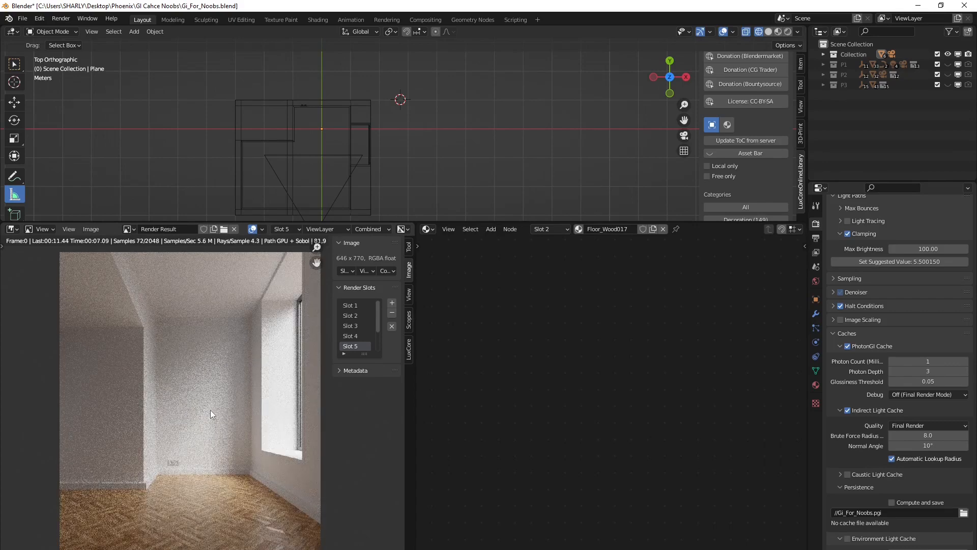
Step: Compare the renders in Slot 4 and Slot 5 by alternating between them
click(356, 337)
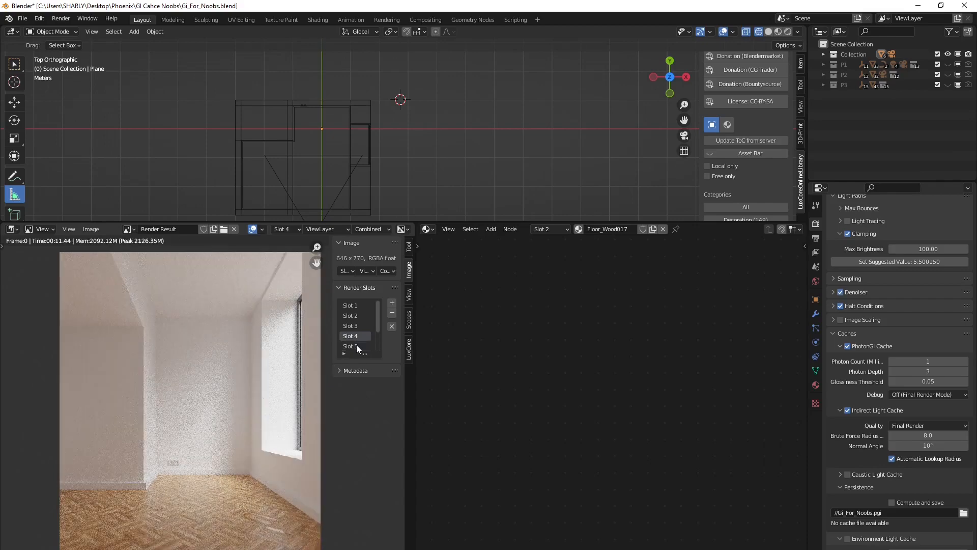
click(356, 347)
click(356, 336)
click(356, 345)
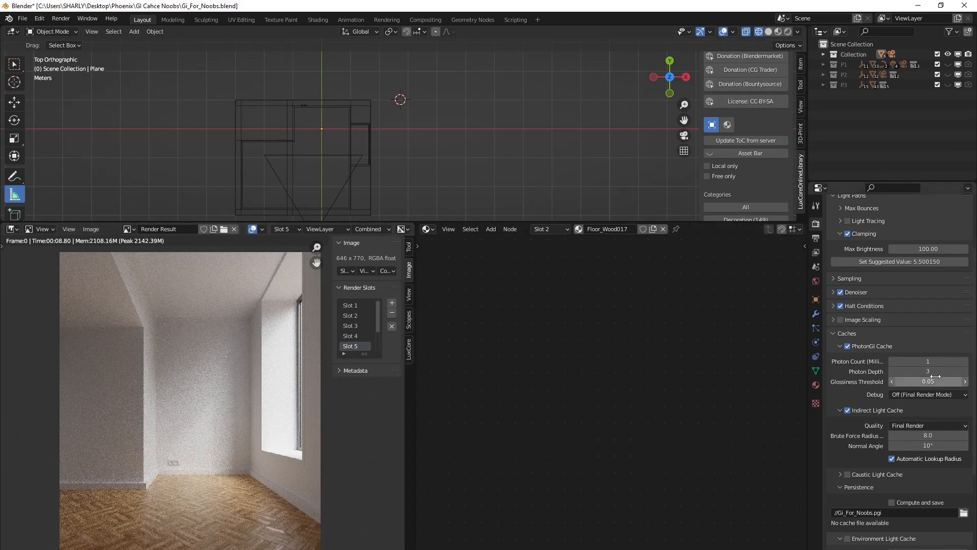
click(359, 337)
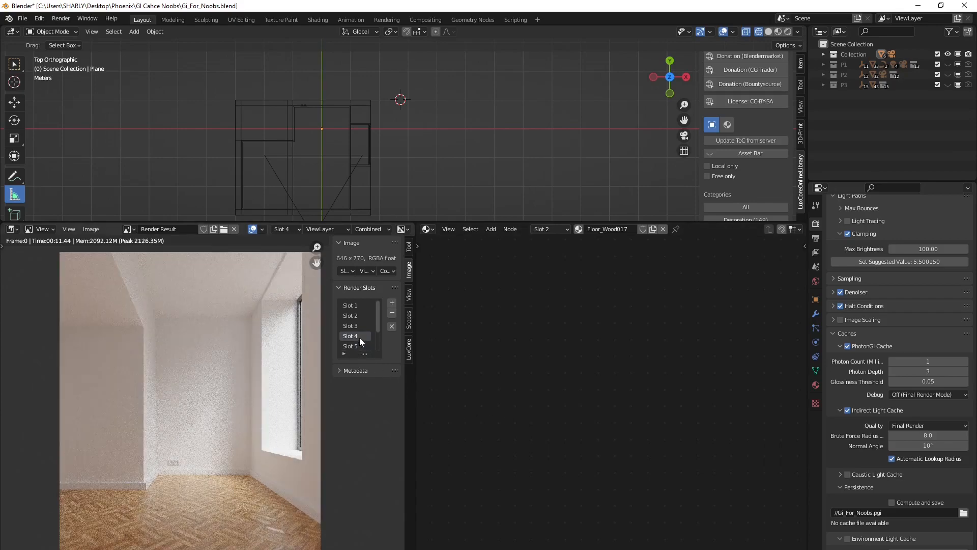
Step: Set the PhotonGI cache's photon depth back to 64
click(930, 372)
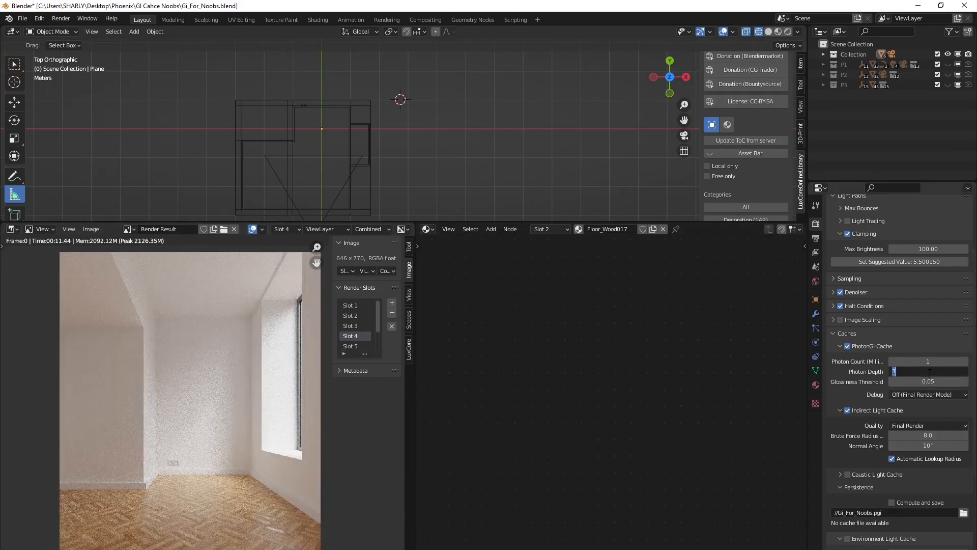
text(64)
key(Return)
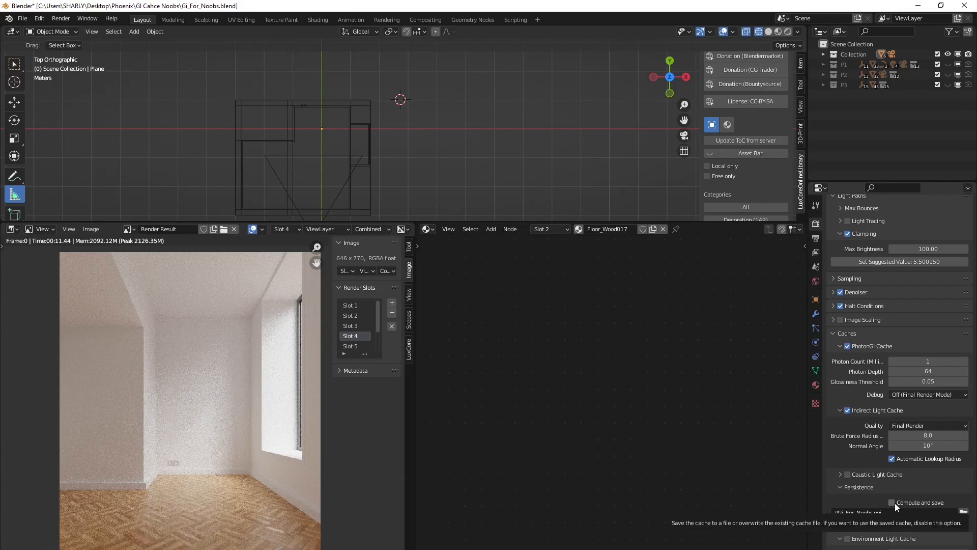
Step: Try a PhotonGI cache photon depth of 8 and restore it to 64
click(923, 371)
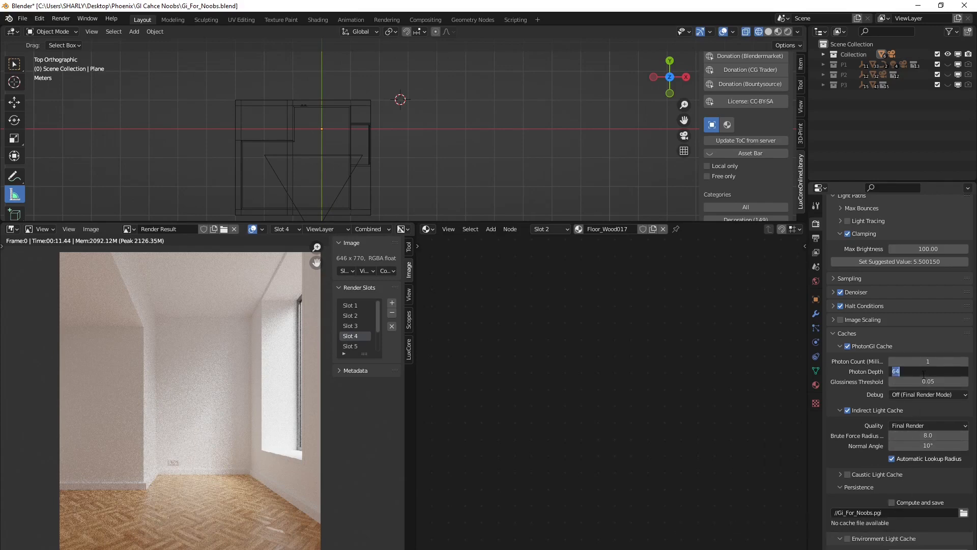
text(8)
key(Return)
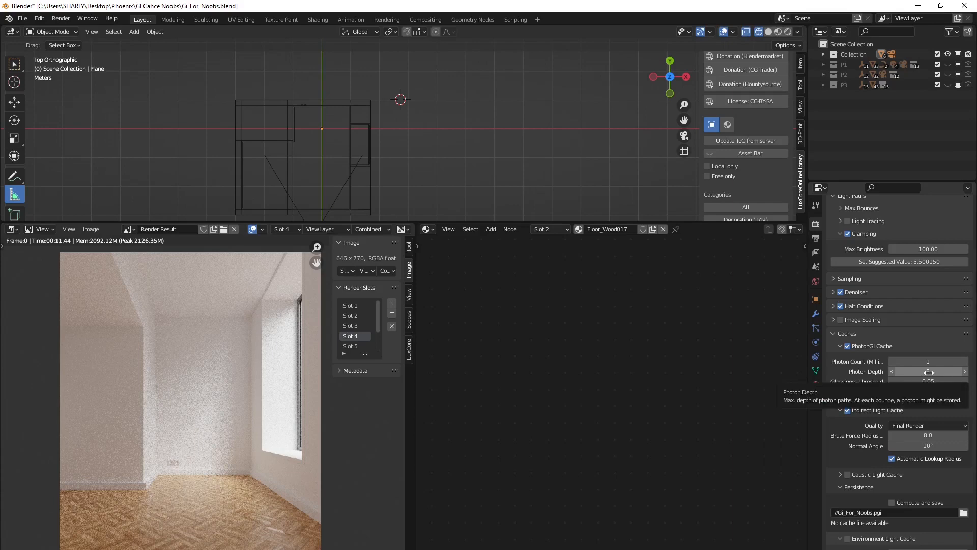
click(928, 372)
text(64)
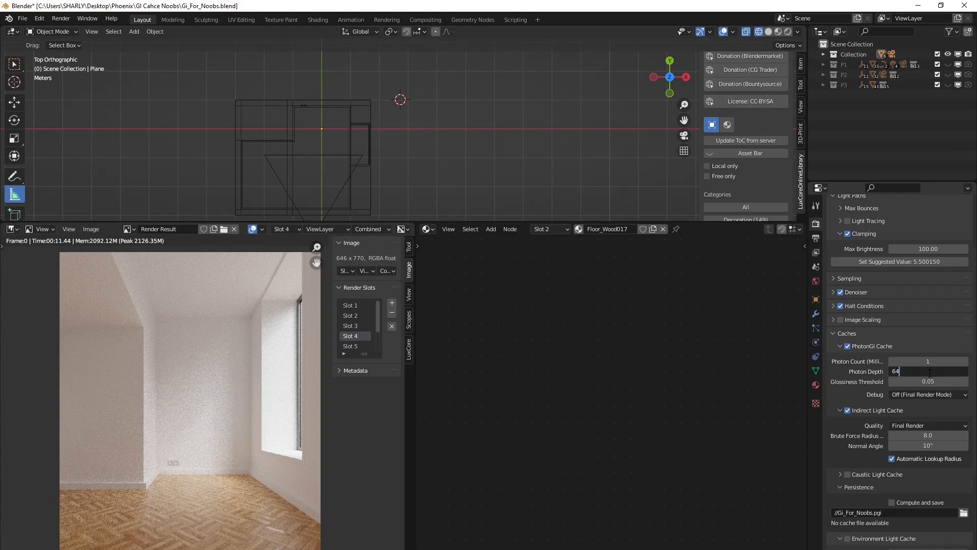
key(Return)
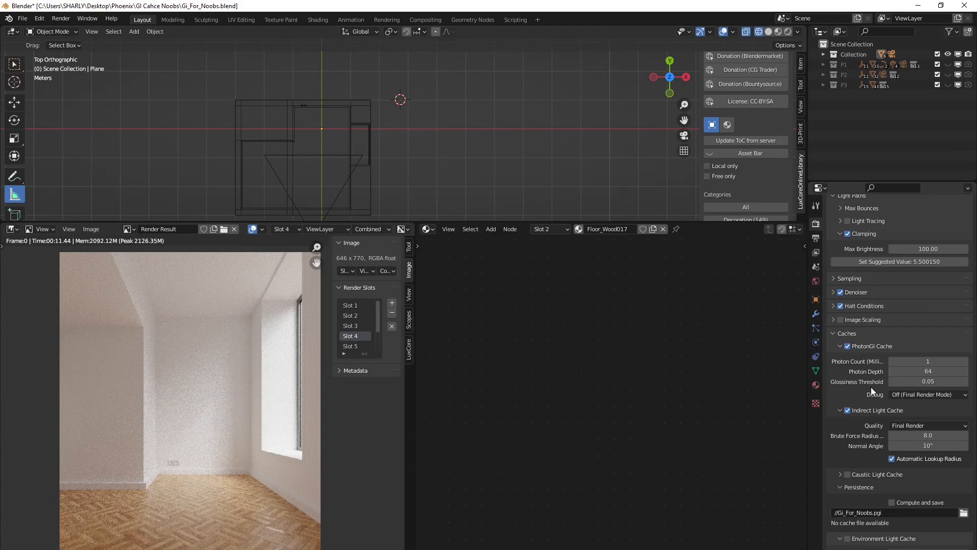
Step: Try a PhotonGI glossiness threshold of 0.001 and restore it to 0.05
click(930, 382)
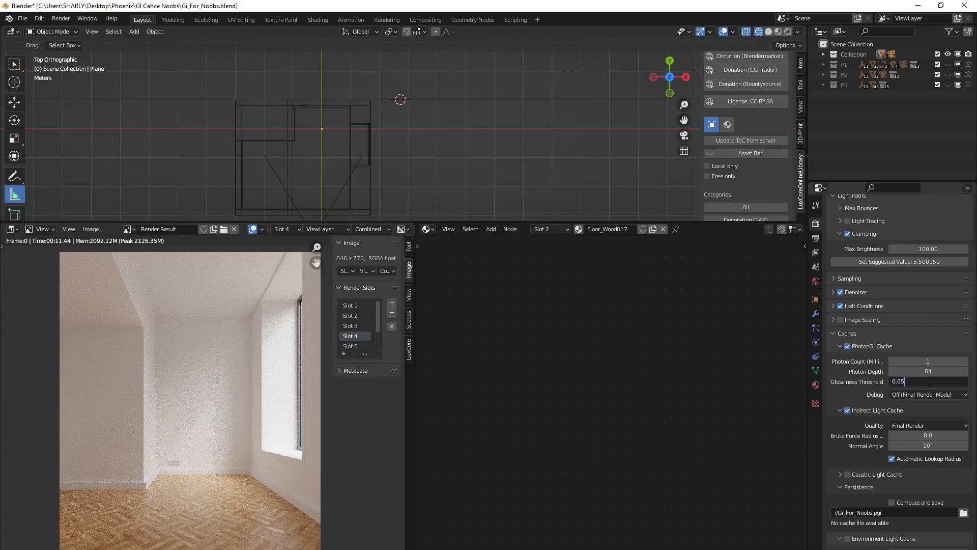
key(BackSpace)
text(1)
key(Return)
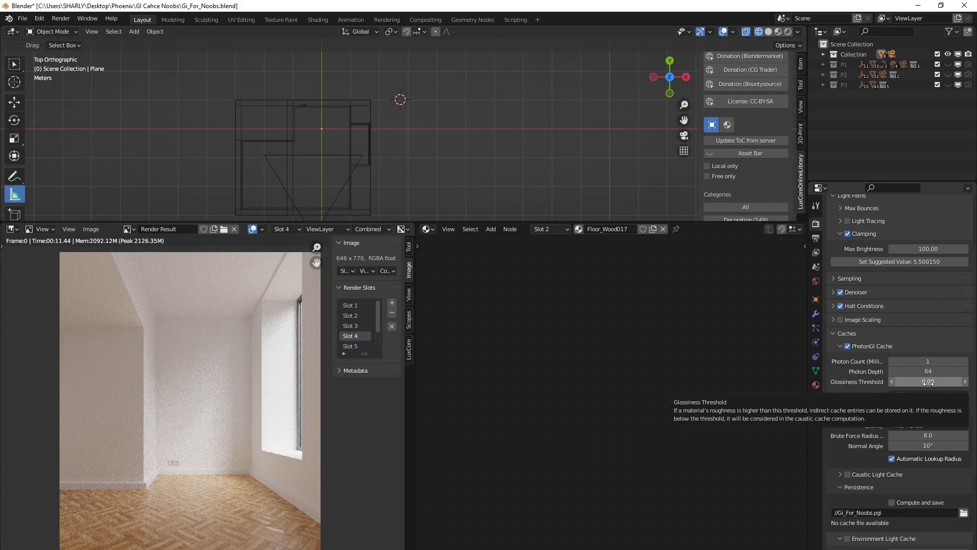
click(929, 383)
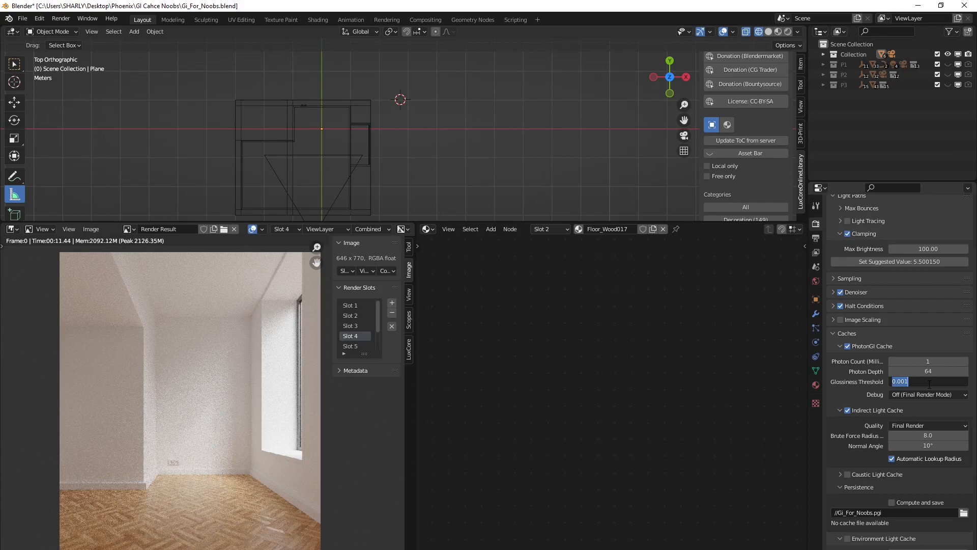
click(929, 384)
key(BackSpace)
key(BackSpace)
text(5)
key(Return)
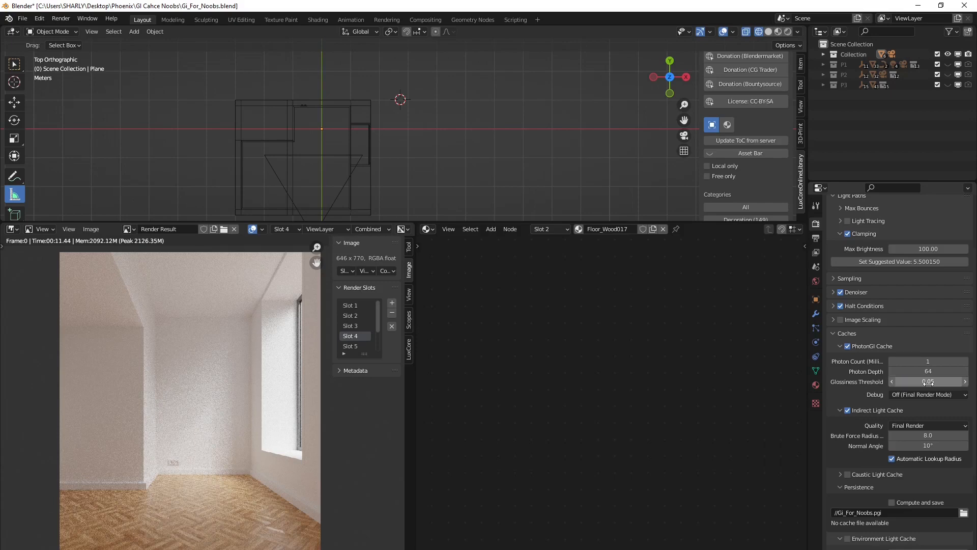
Step: Set the PhotonGI cache's glossiness threshold to 0.1
click(927, 383)
click(929, 385)
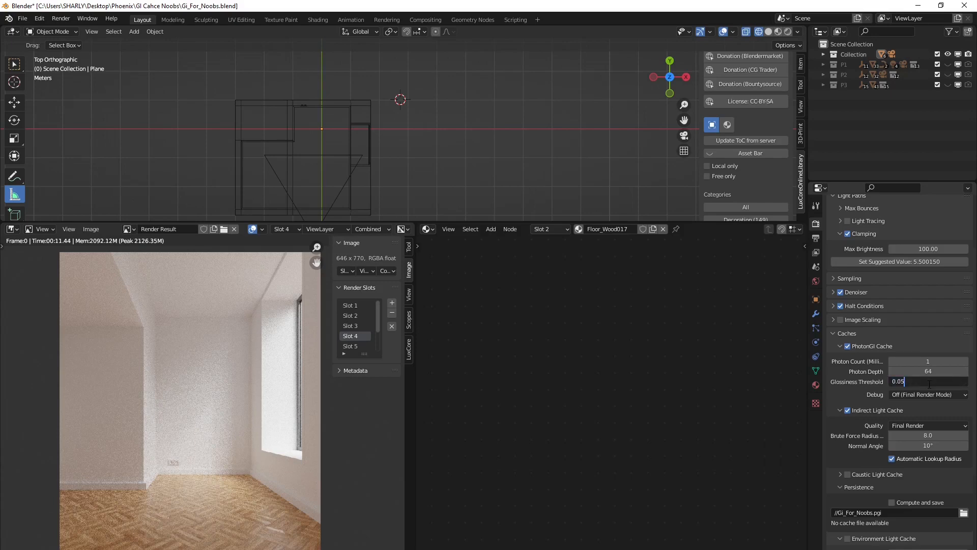
key(BackSpace)
key(BackSpace)
text(1)
key(Return)
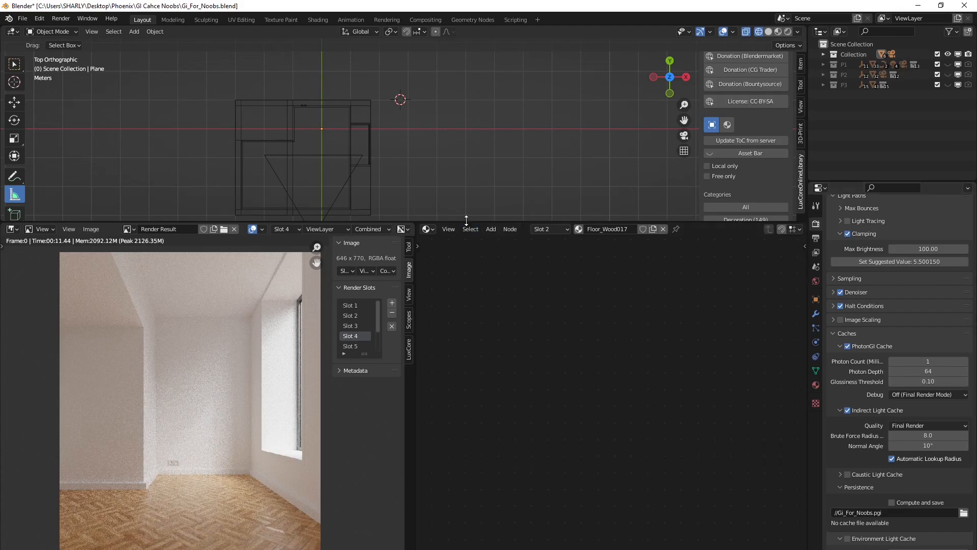
Step: Switch the enlarged 3D view to solid shading and hide the outer box enclosing the room
drag(464, 224, 438, 359)
middle_drag(438, 351, 415, 278)
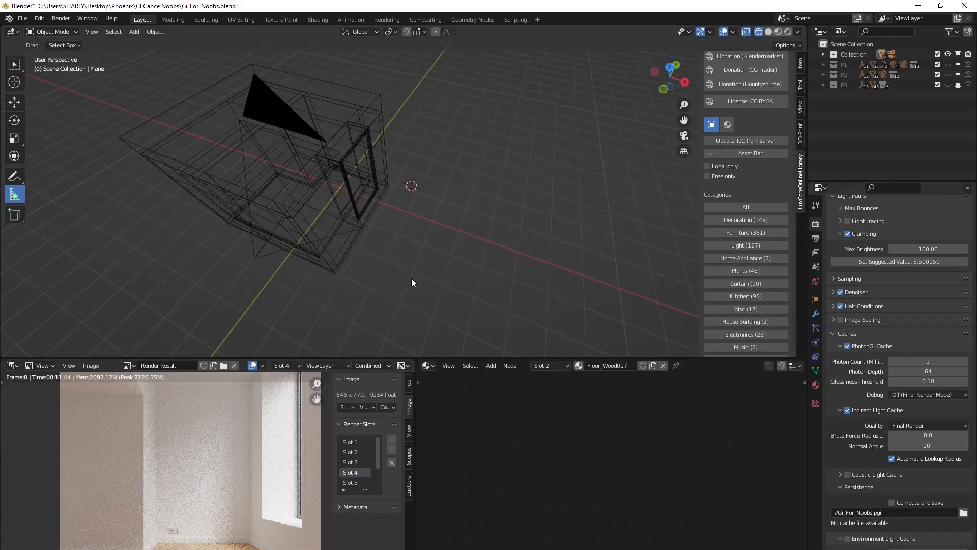
key(shift+z)
click(325, 153)
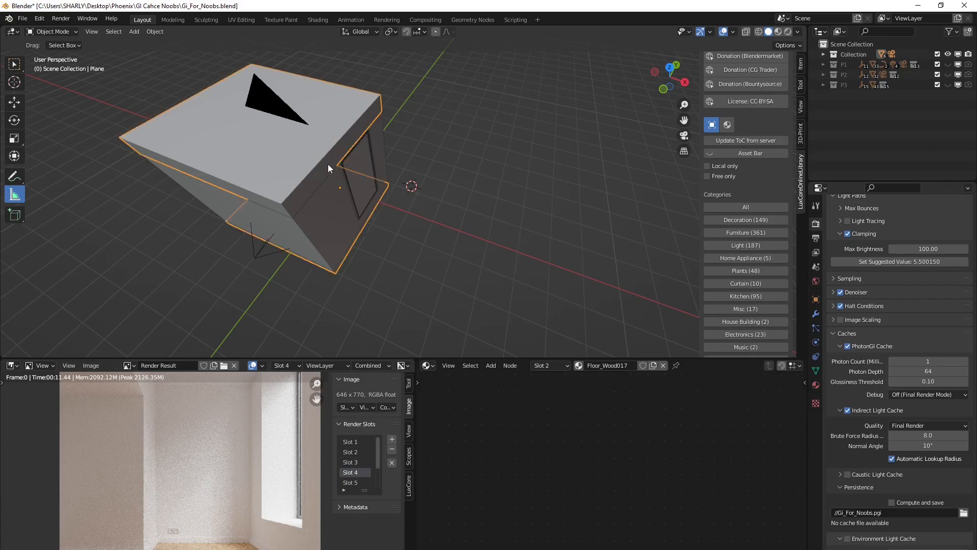
key(h)
Step: Examine the geometry of the room's wall mesh, Plane.001, from several sides in Edit Mode
middle_drag(330, 171, 442, 190)
click(415, 209)
key(Tab)
scroll(380, 221, up, 4)
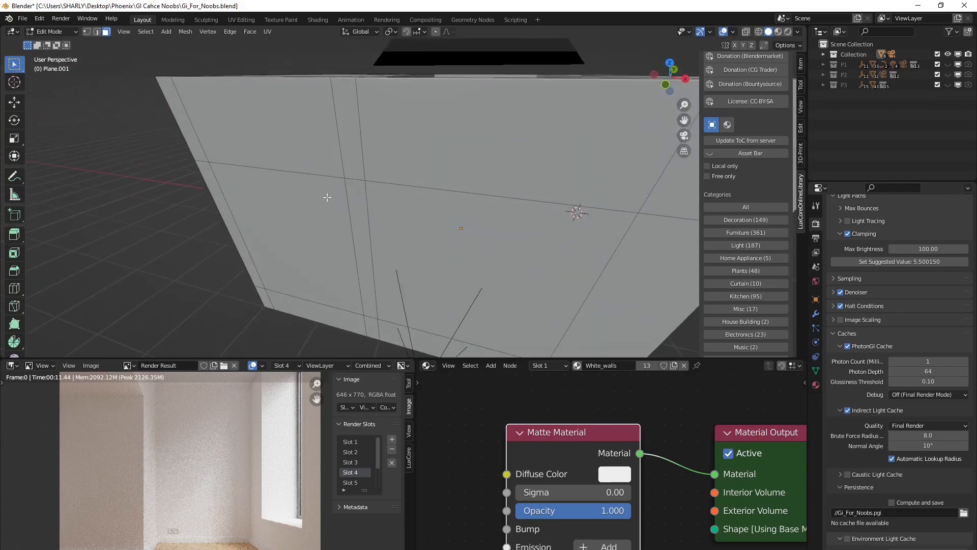
scroll(327, 197, down, 5)
middle_drag(328, 198, 489, 109)
scroll(471, 166, up, 4)
middle_drag(472, 166, 488, 252)
scroll(410, 221, down, 4)
middle_drag(410, 220, 444, 226)
scroll(466, 234, down, 5)
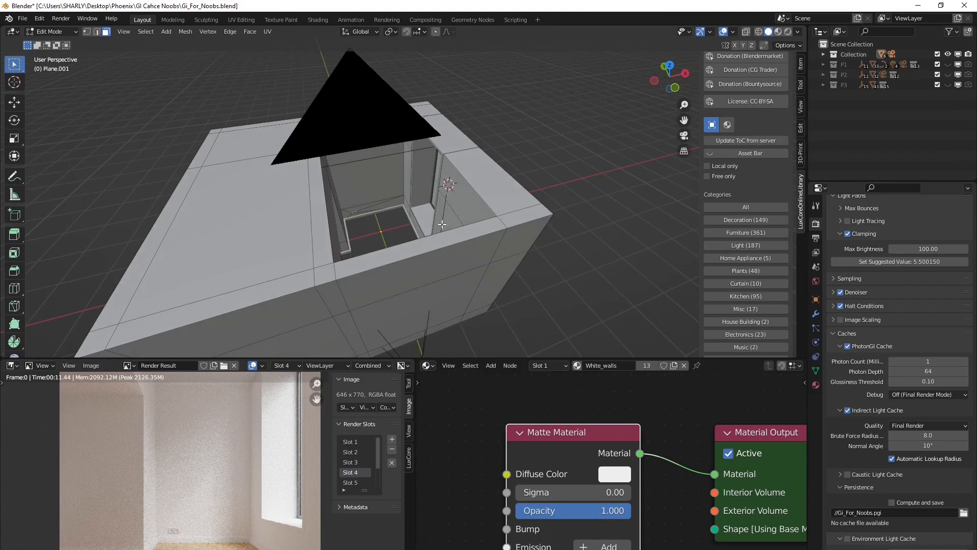
key(Tab)
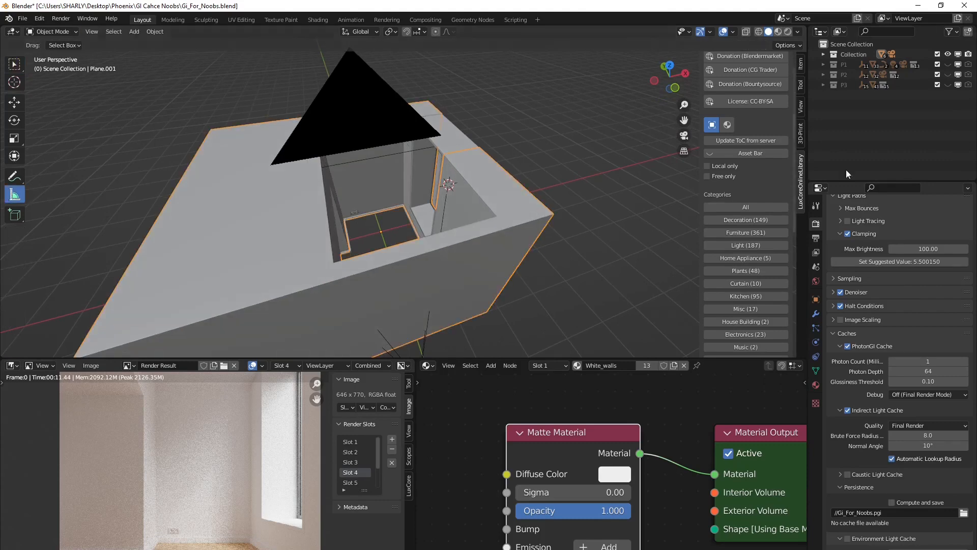
Step: Unhide the outer Plane object in the collection and return the 3D view to the camera perspective
click(824, 54)
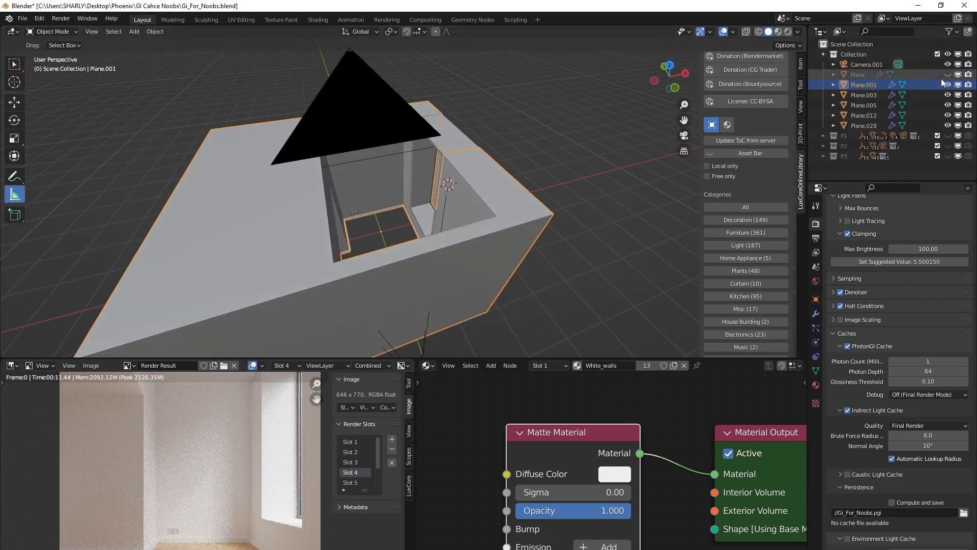
click(947, 75)
click(823, 54)
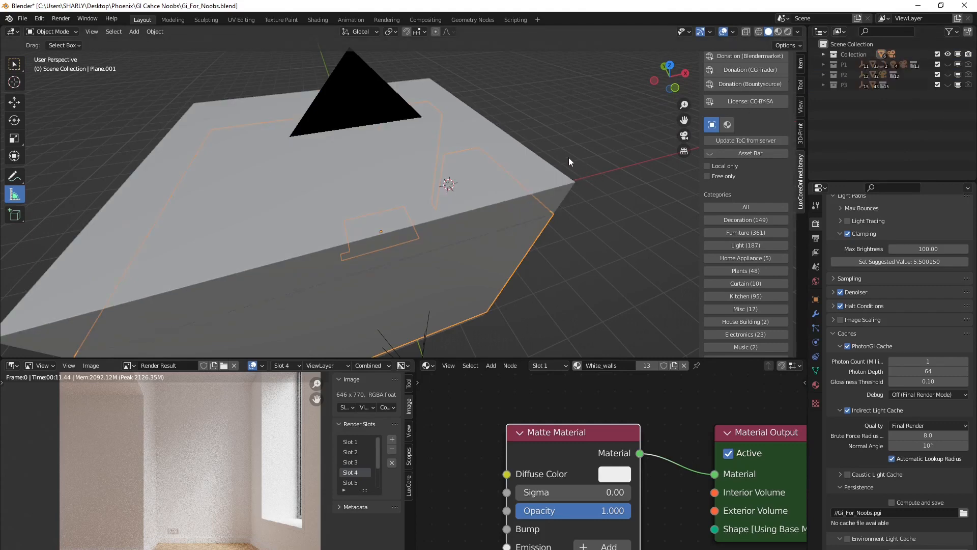
key(KP_0)
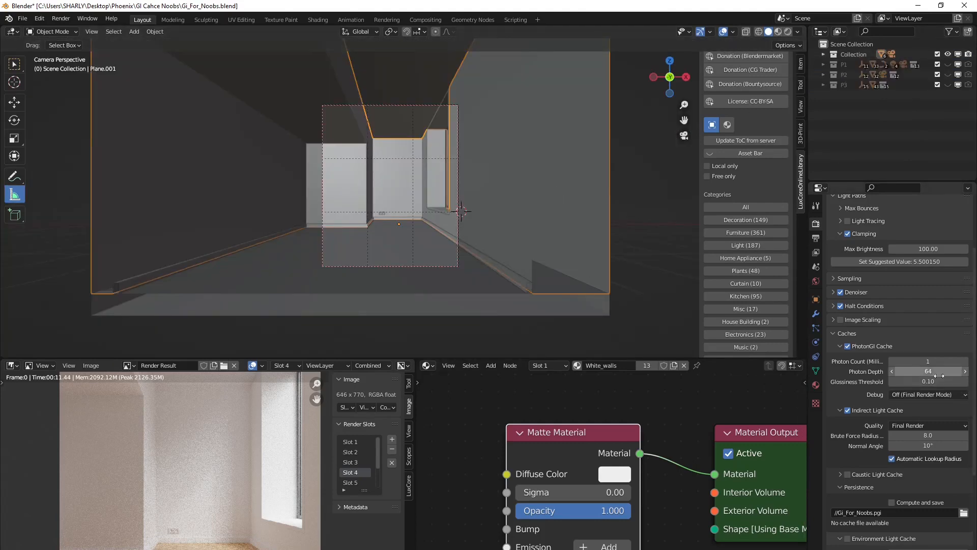
scroll(924, 398, down, 3)
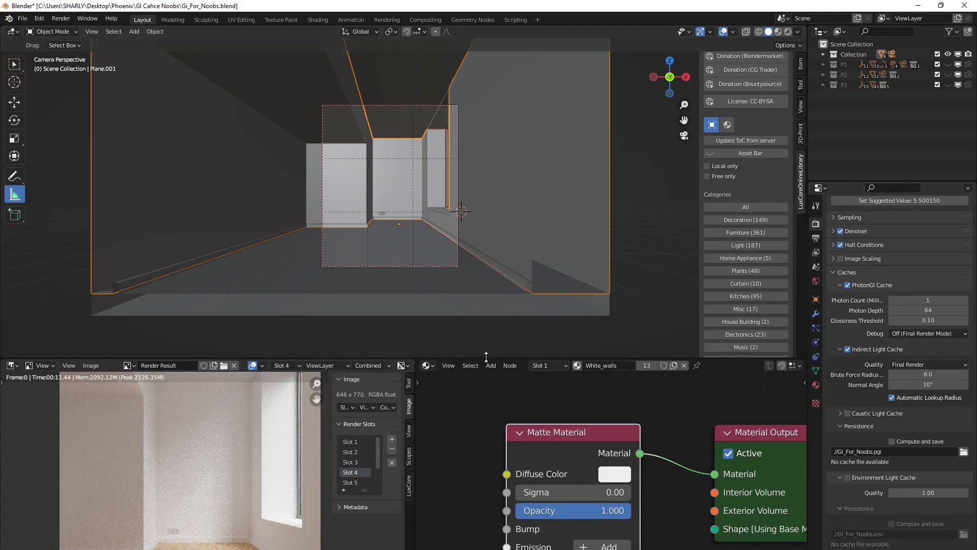
drag(487, 358, 509, 230)
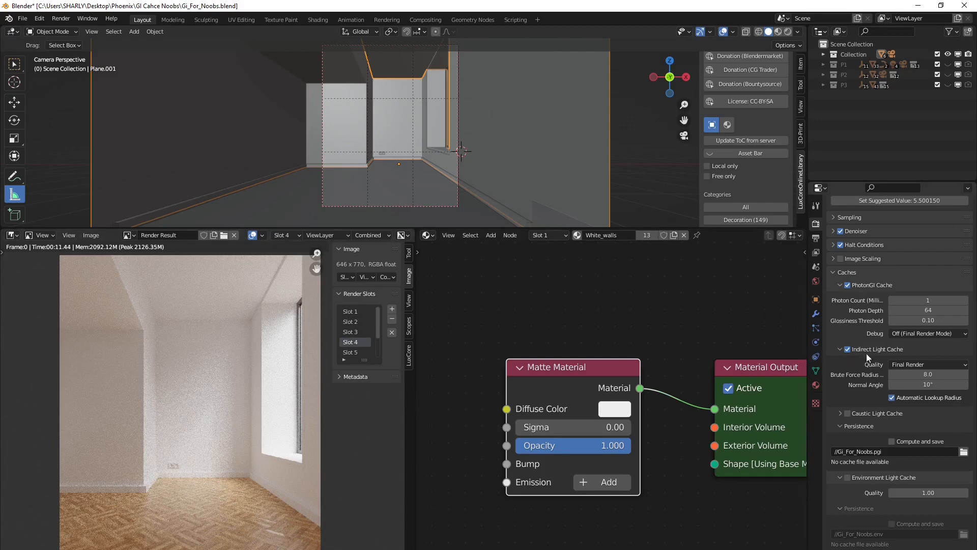
Step: Set the PhotonGI cache's debug mode to Show Indirect/Path Mix
click(909, 334)
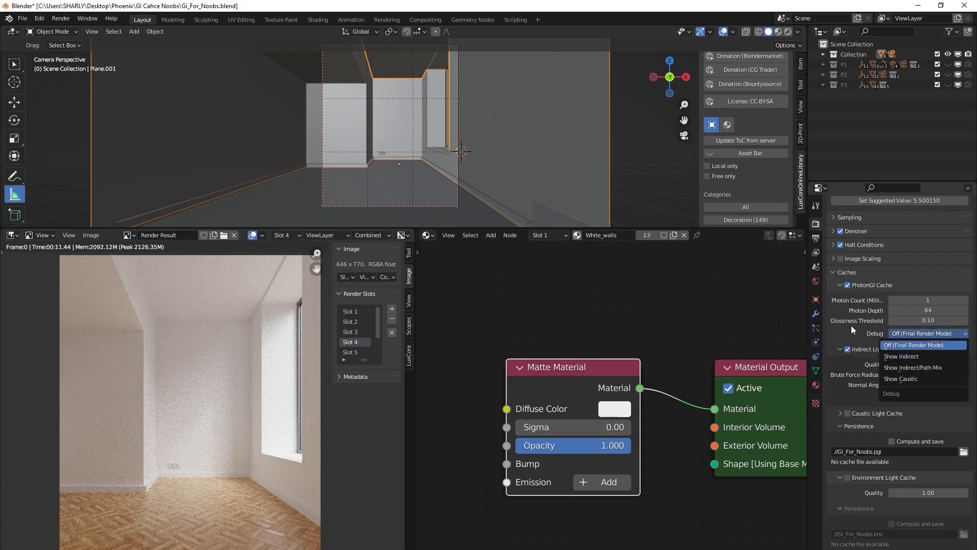
click(914, 334)
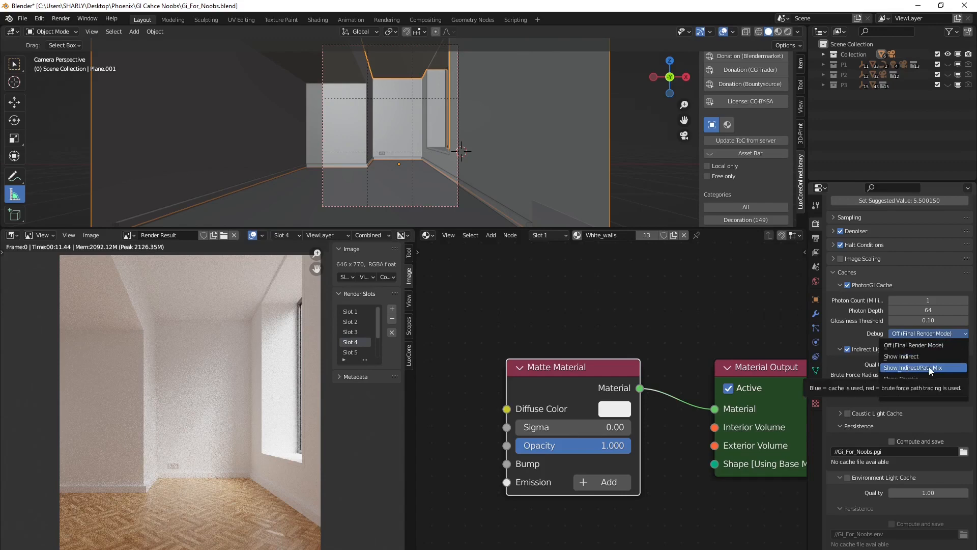
click(944, 368)
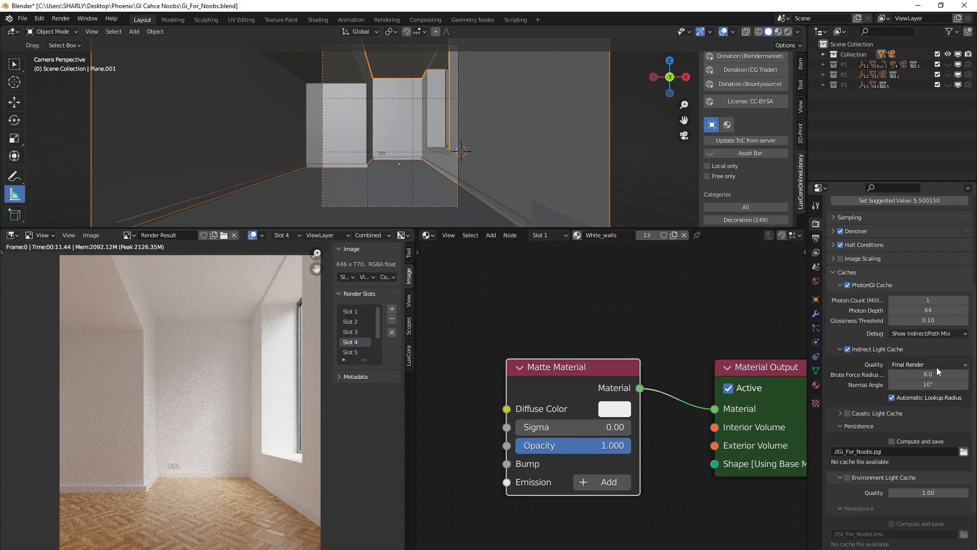
Step: Render the indirect/path mix debug view of the scene into Slot 6
click(356, 352)
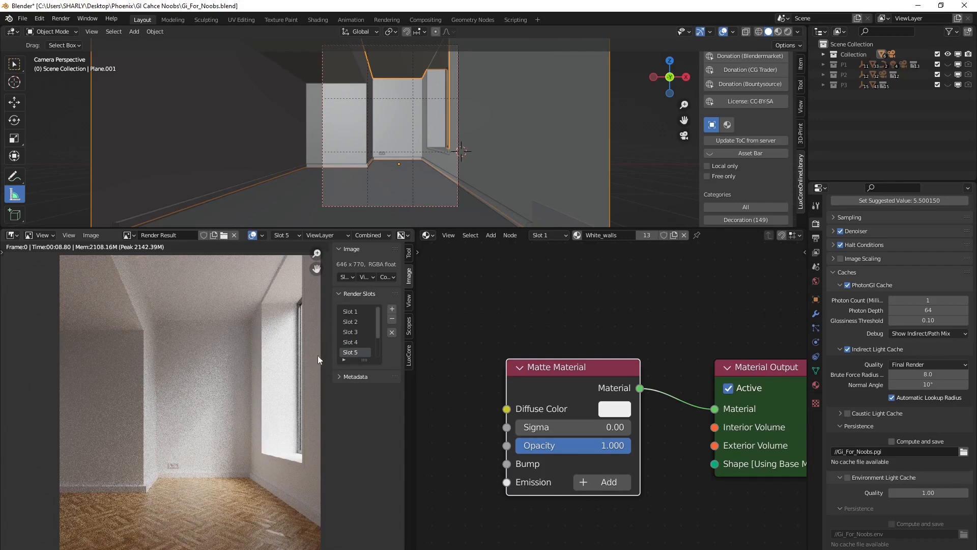
scroll(367, 346, down, 3)
click(359, 334)
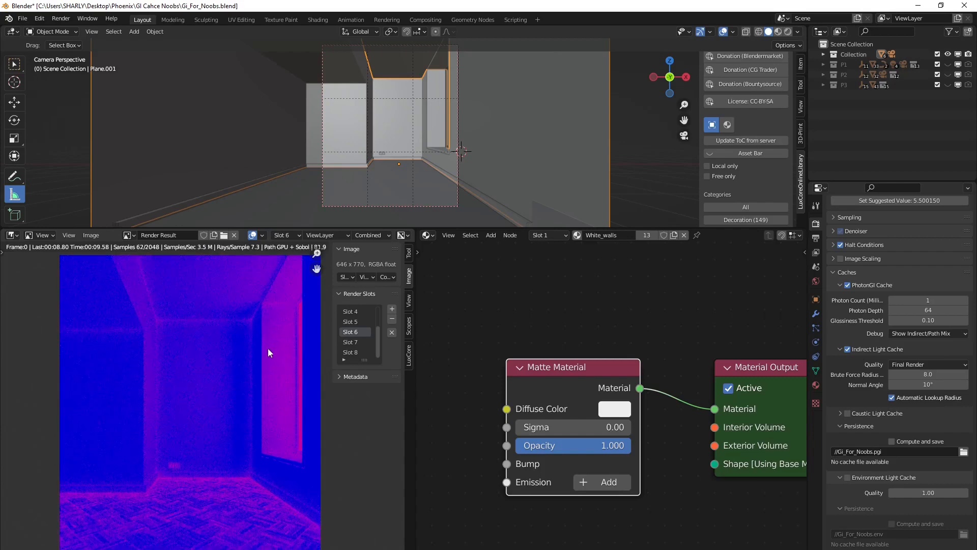
Step: Enlarge the render view and examine the corners, window reveal and floor edges in the indirect/path mix render
drag(330, 225, 330, 81)
scroll(234, 340, up, 1)
middle_drag(242, 330, 275, 362)
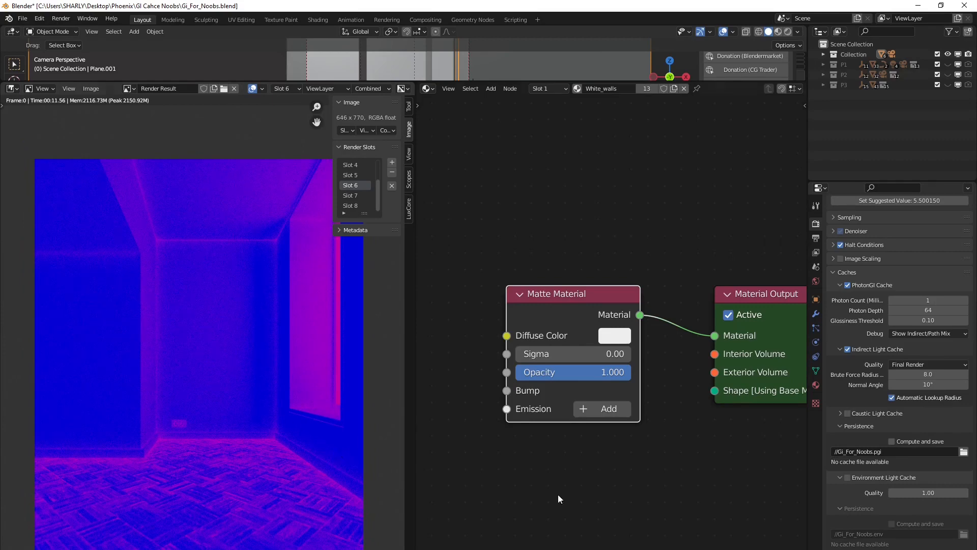
middle_drag(233, 322, 90, 228)
scroll(275, 265, down, 4)
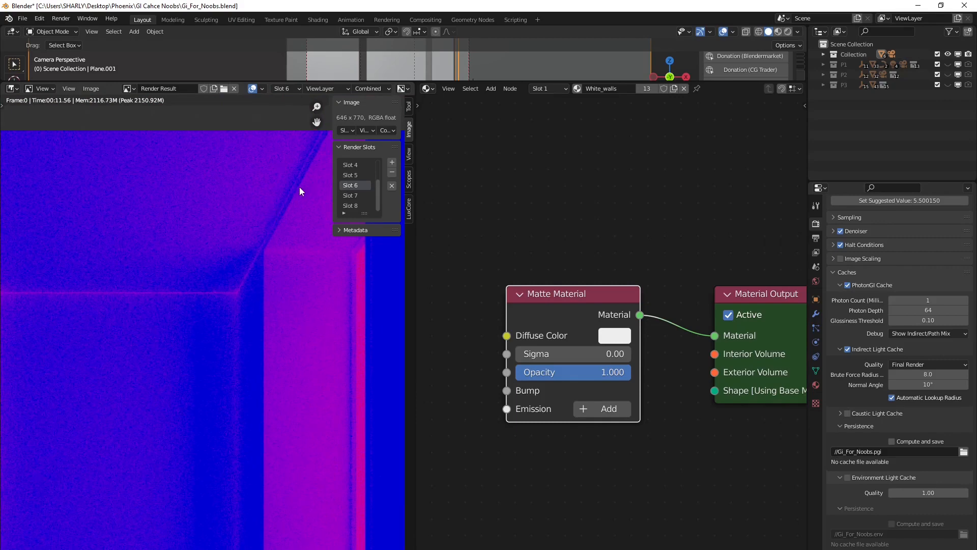
scroll(300, 187, down, 1)
middle_drag(292, 243, 240, 232)
scroll(257, 300, down, 2)
middle_drag(267, 327, 272, 294)
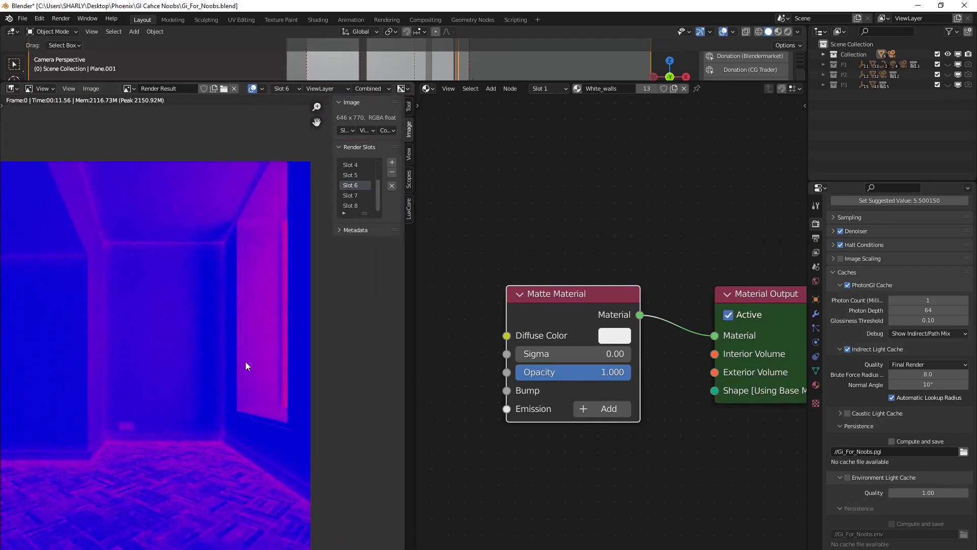
middle_drag(218, 444, 271, 397)
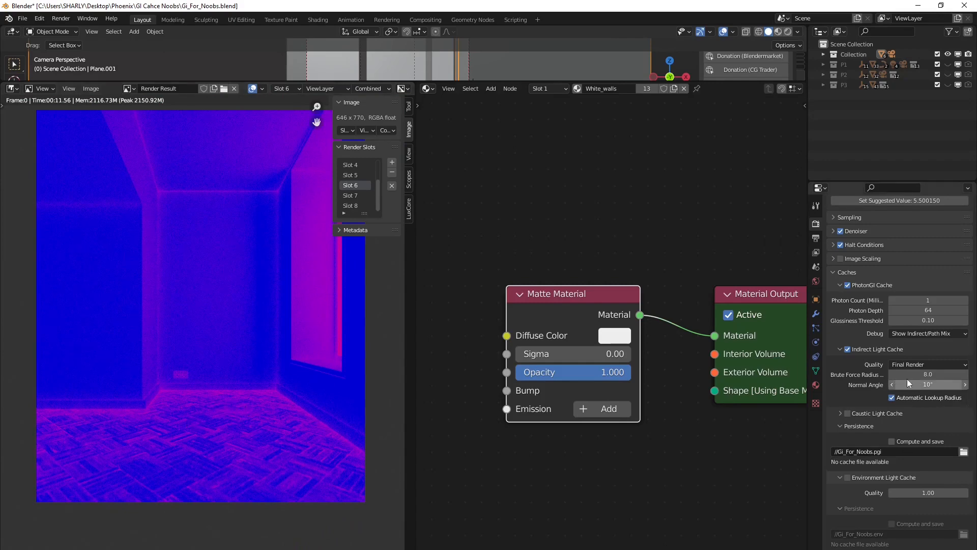
scroll(253, 426, up, 3)
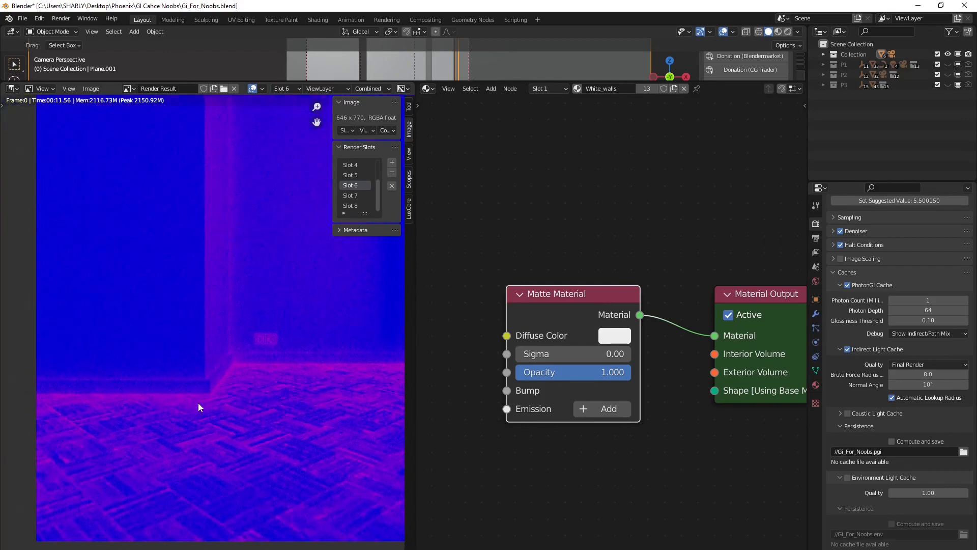
scroll(350, 362, down, 1)
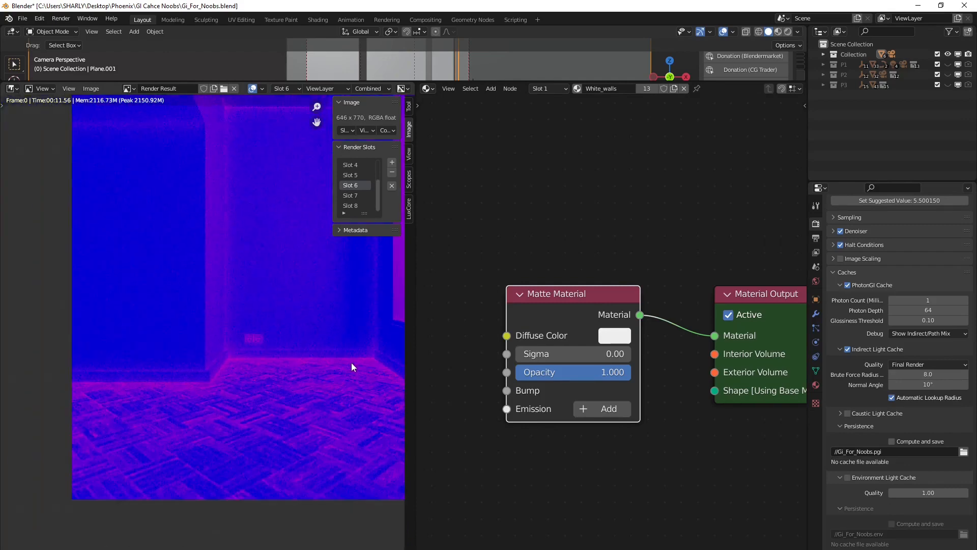
middle_drag(351, 362, 260, 404)
middle_drag(327, 358, 318, 378)
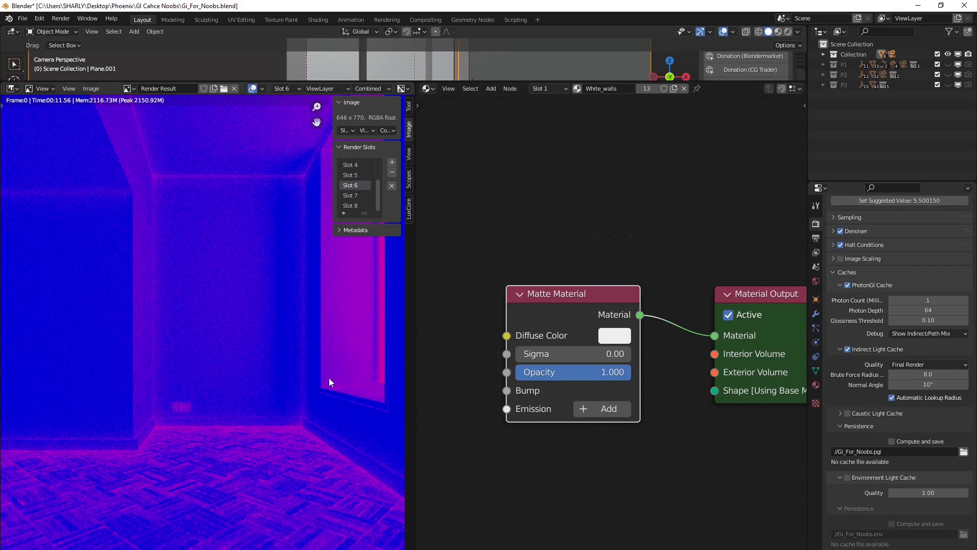
scroll(329, 377, down, 1)
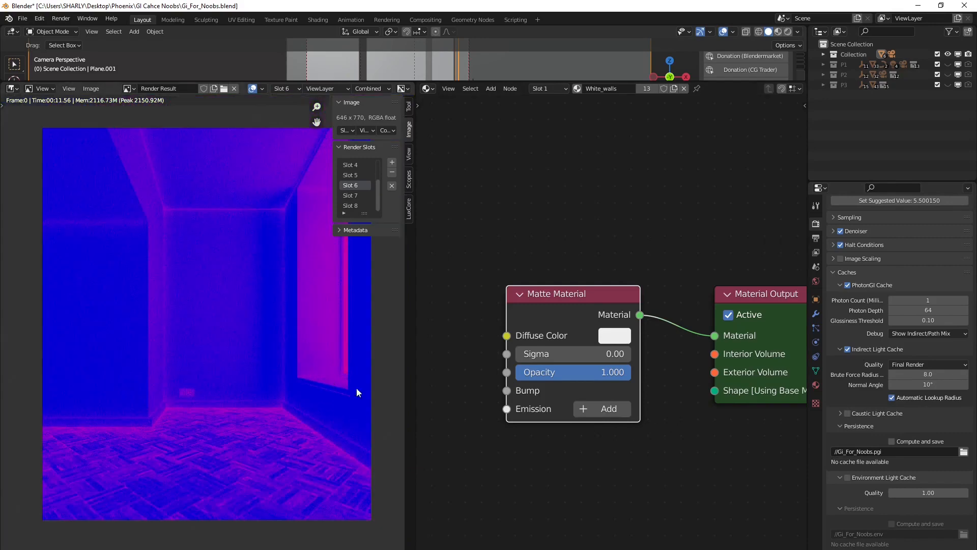
Step: Set the Indirect Light Cache's brute force radius to 1.0 and re-render the indirect/path mix view in Slot 6
click(930, 376)
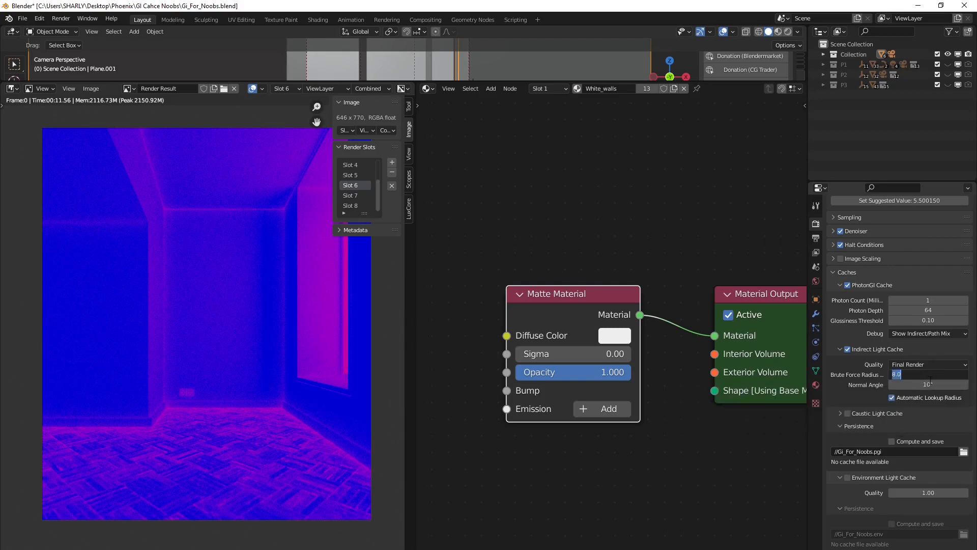
text(1)
key(Return)
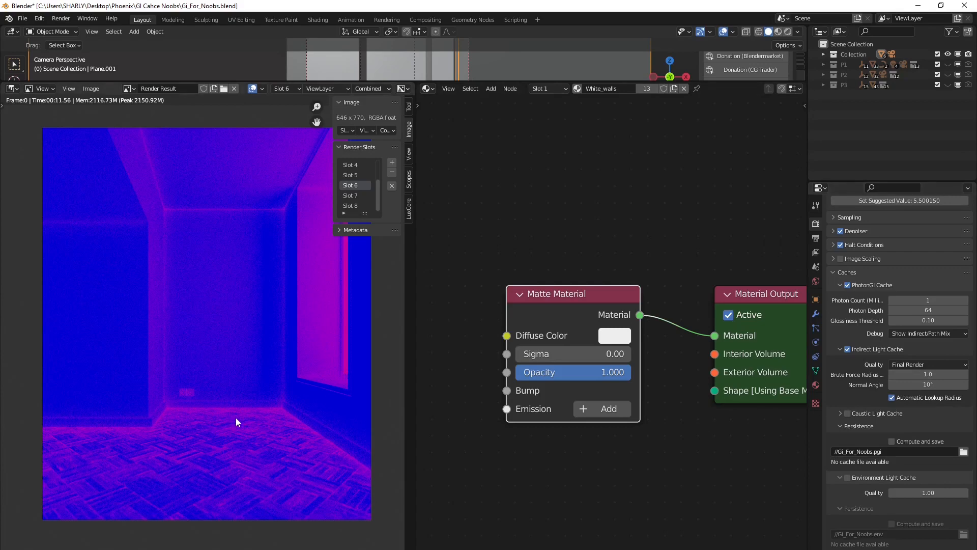
key(F12)
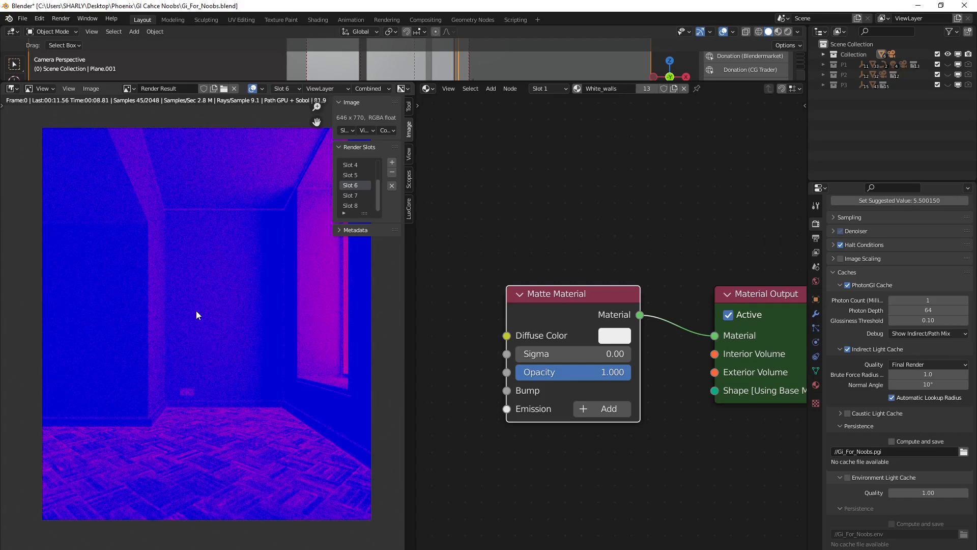
middle_drag(185, 279, 179, 300)
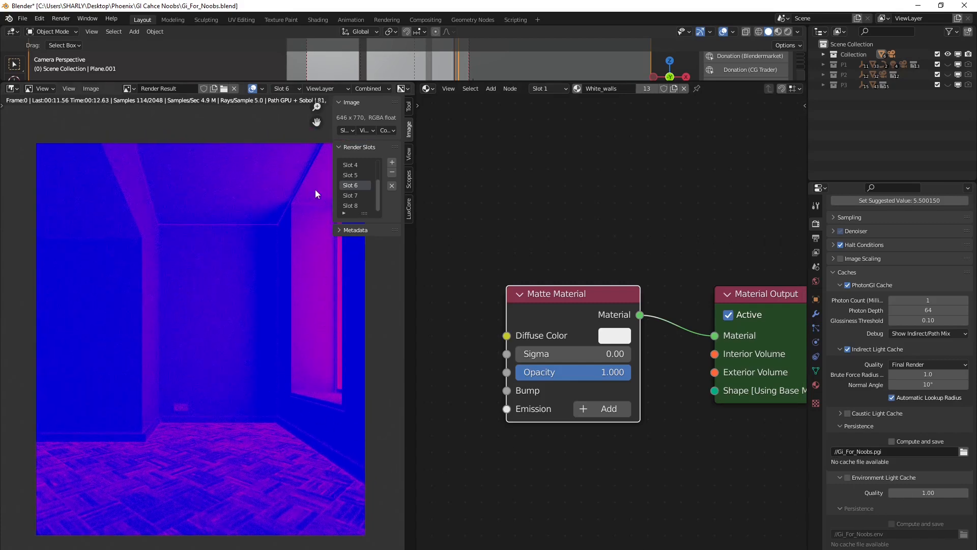
scroll(328, 329, up, 1)
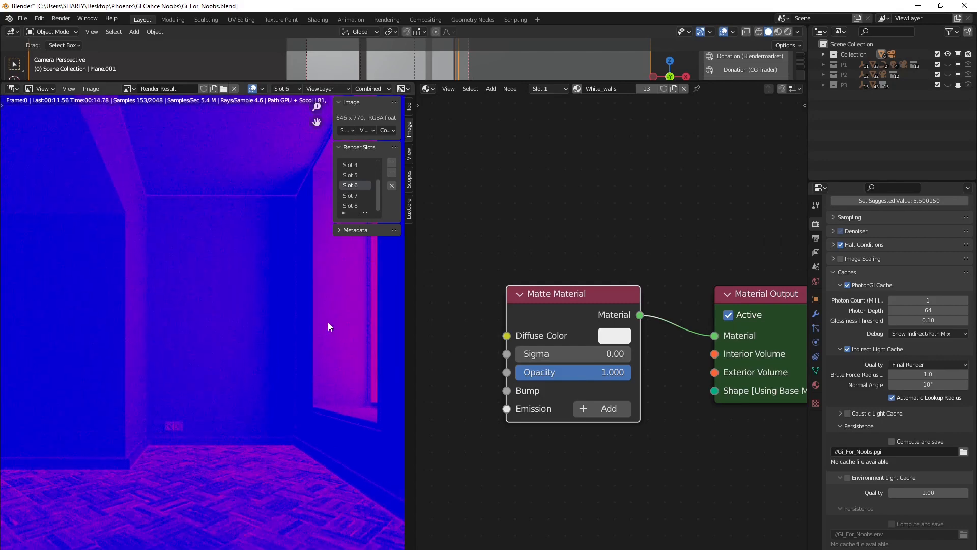
middle_drag(260, 346, 287, 350)
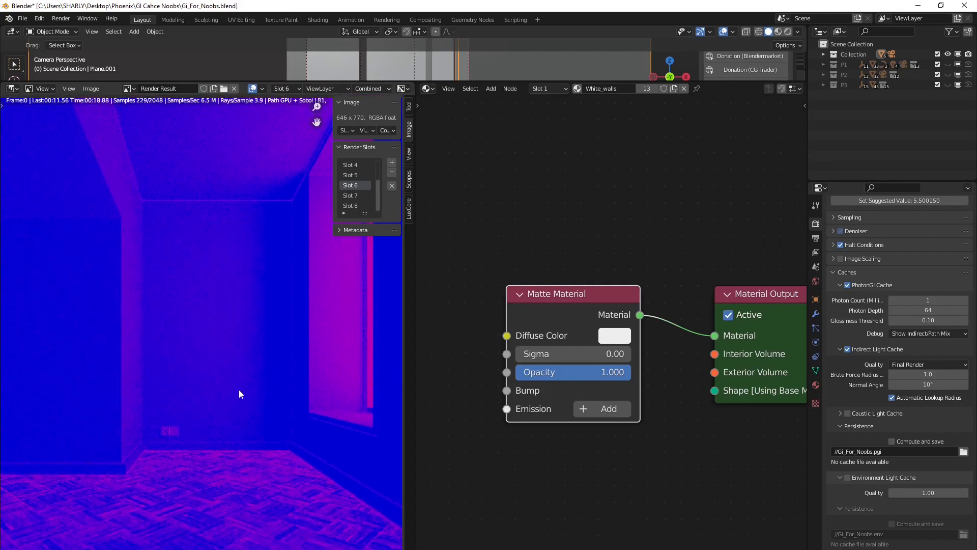
scroll(241, 391, down, 1)
middle_drag(245, 392, 243, 391)
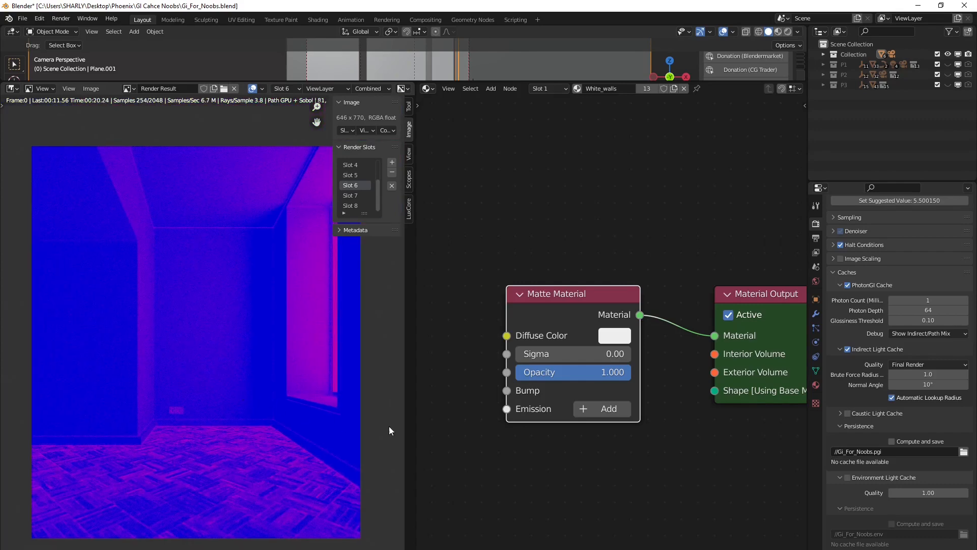
Step: Set the PhotonGI debug mode to Off (Final Render Mode) and render the scene into Slot 7
click(918, 334)
click(914, 345)
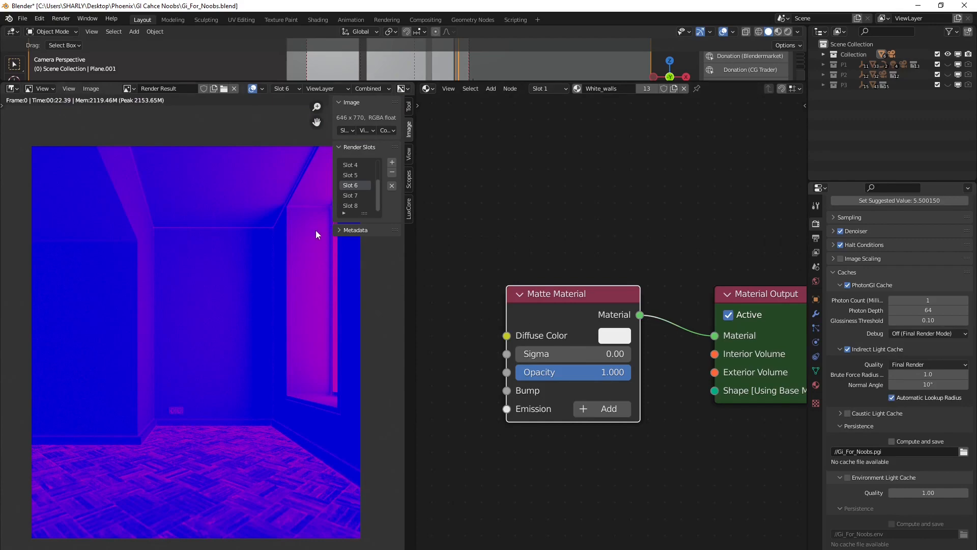
click(349, 196)
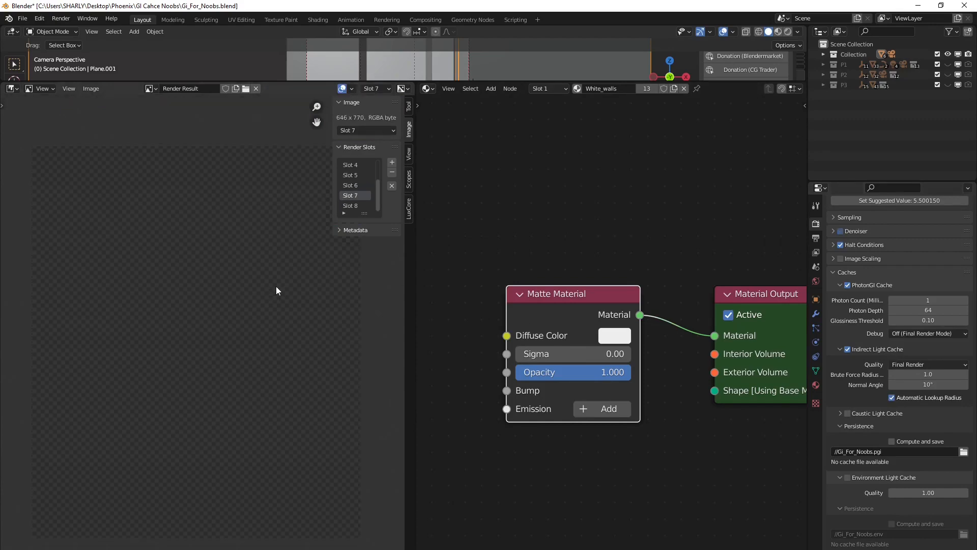
key(F12)
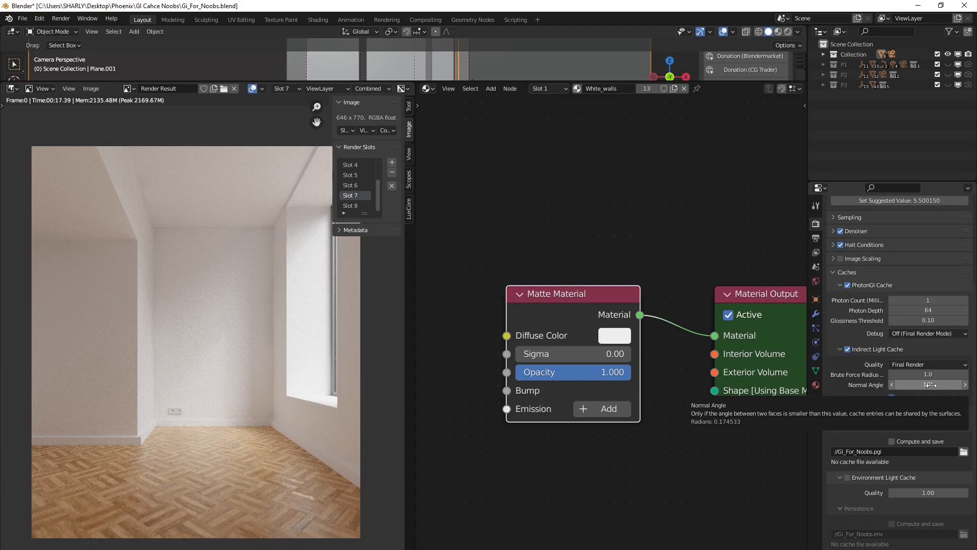
Step: Set the PhotonGI debug mode to Show Indirect and the Indirect Light Cache's normal angle to 90°
click(925, 386)
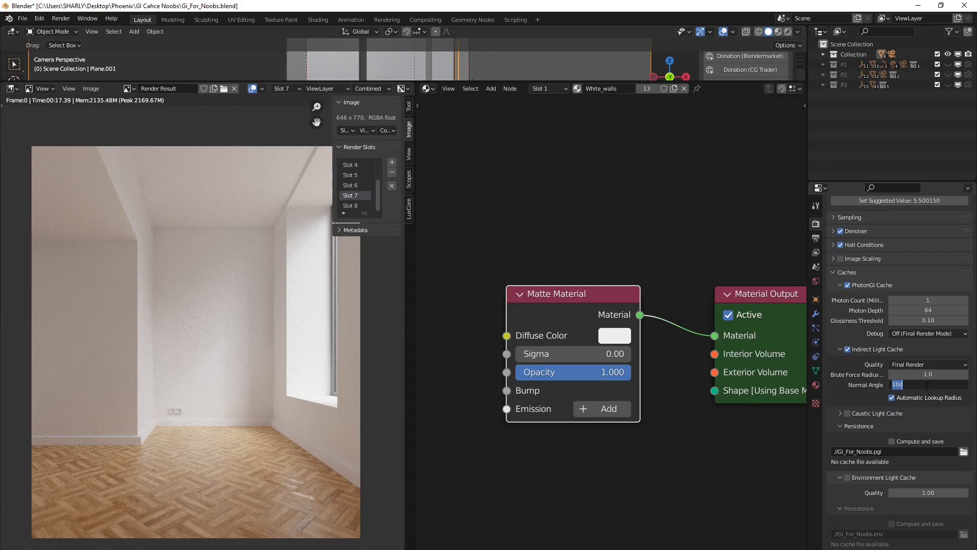
click(611, 465)
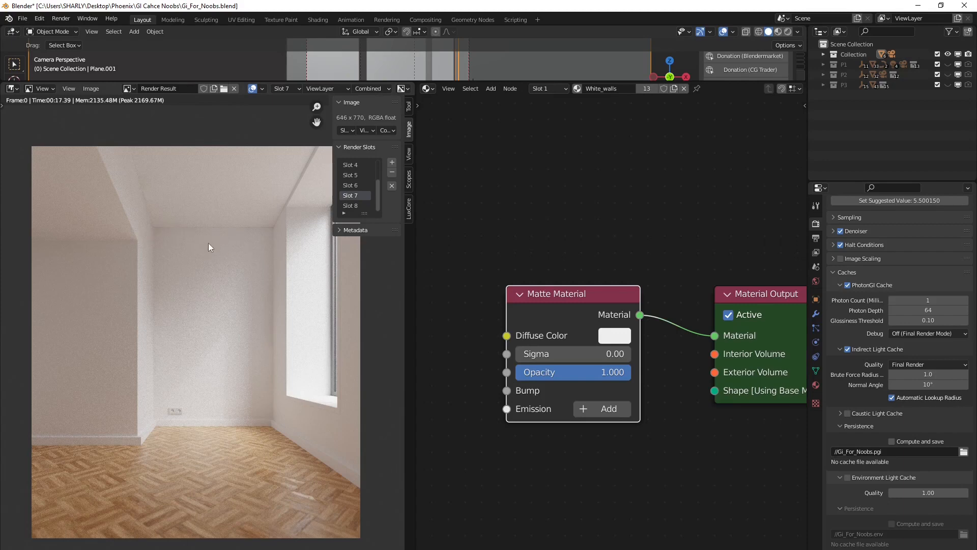
scroll(208, 243, up, 6)
middle_drag(179, 311, 242, 321)
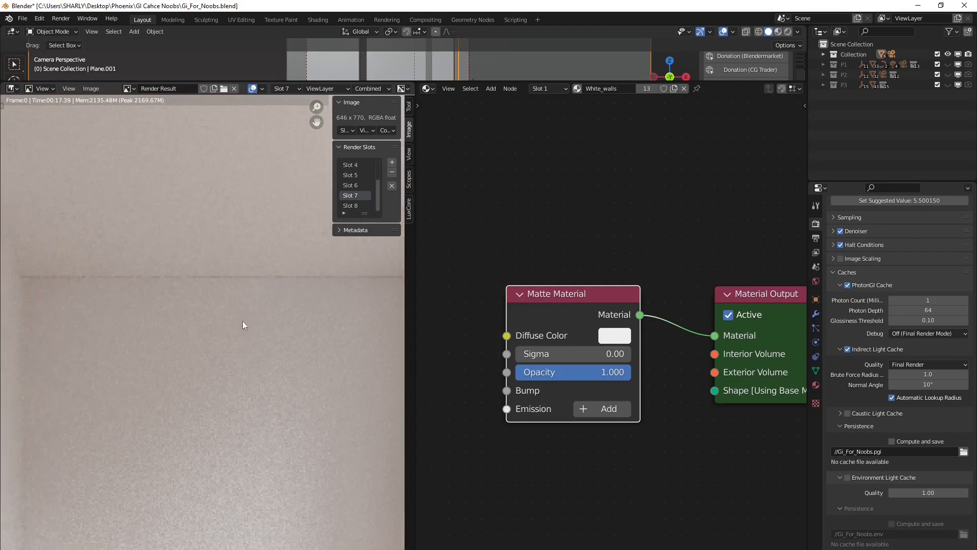
click(913, 334)
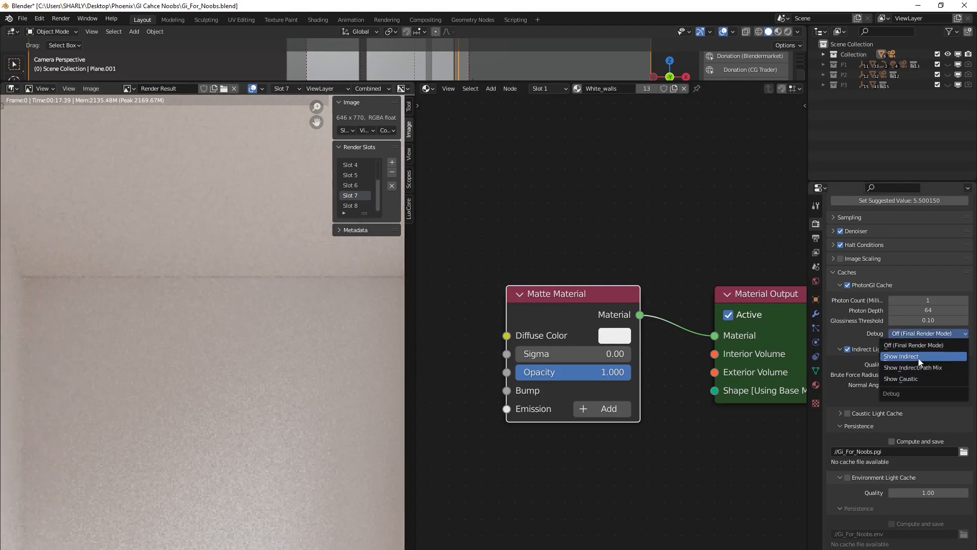
click(920, 357)
scroll(182, 358, down, 4)
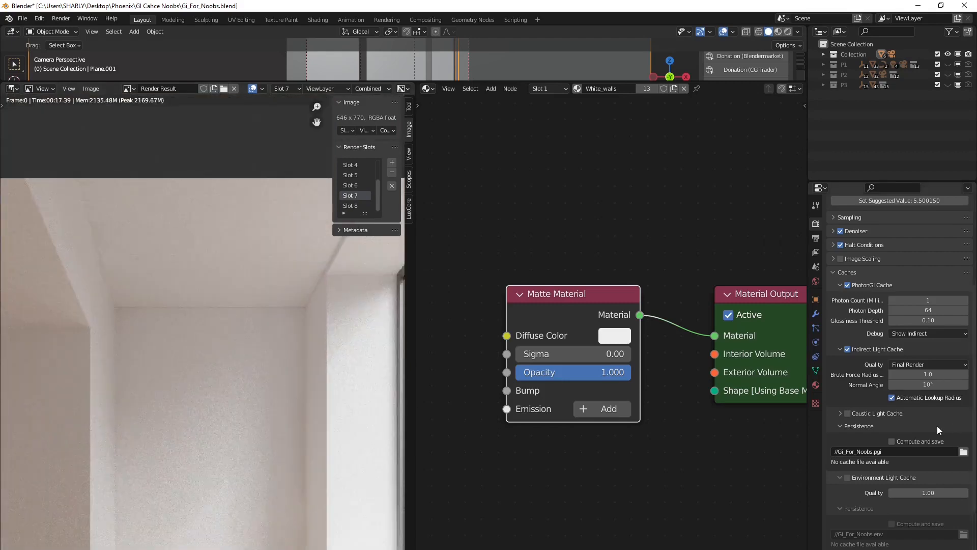
click(928, 384)
text(90)
key(Return)
scroll(66, 355, down, 2)
middle_drag(177, 355, 158, 289)
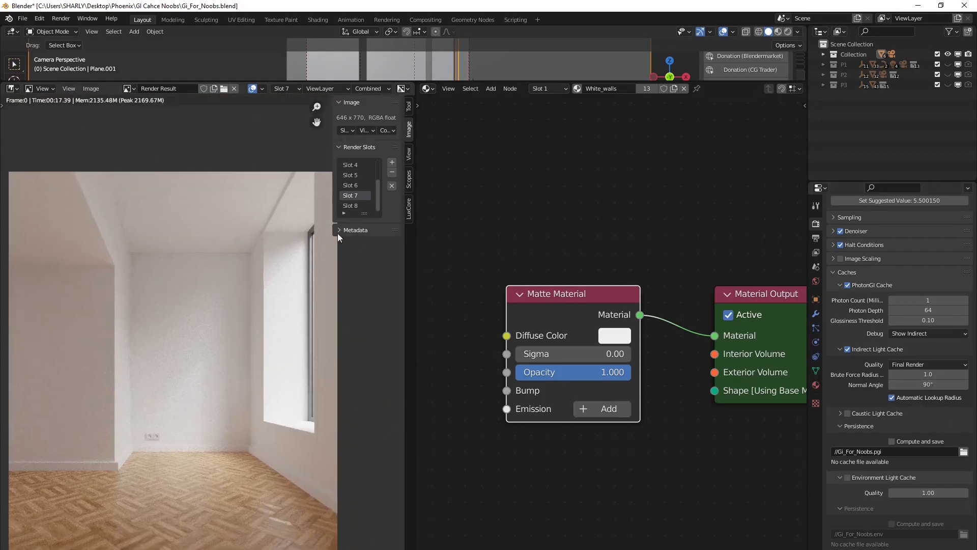
Step: Render the indirect-only debug view of the room into Slot 8
click(361, 205)
key(F12)
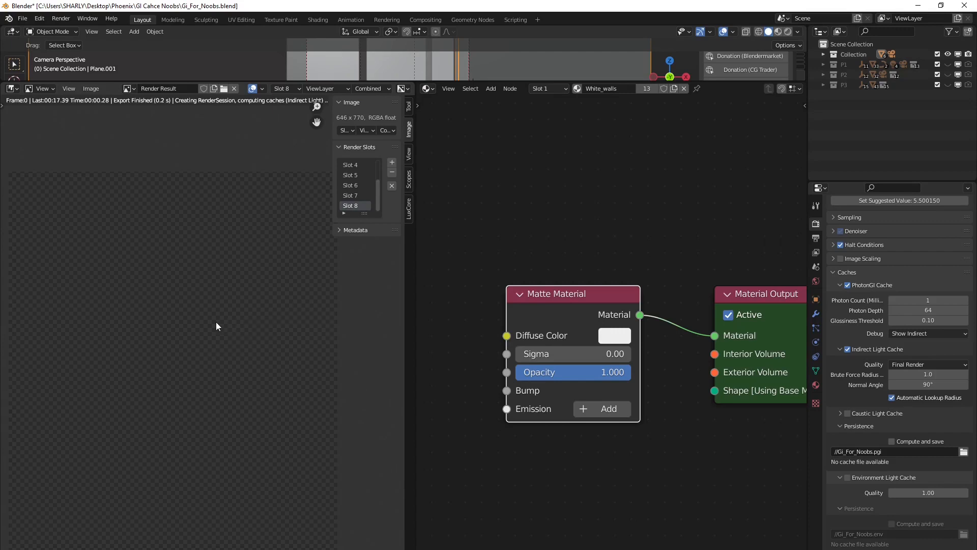
middle_drag(216, 322, 279, 333)
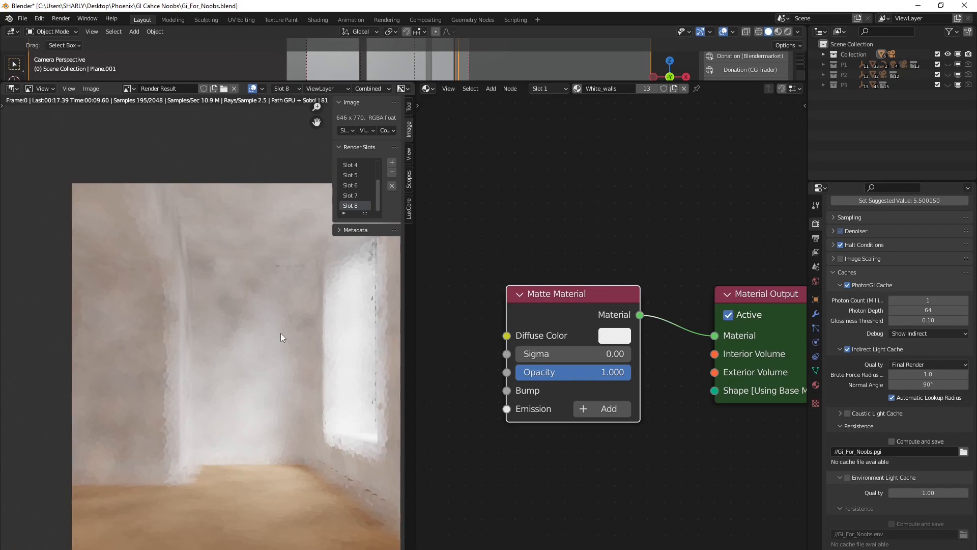
Step: Examine how the cache entries blend across the wall corners, ceiling edge and window in the Slot 8 render
scroll(249, 309, up, 3)
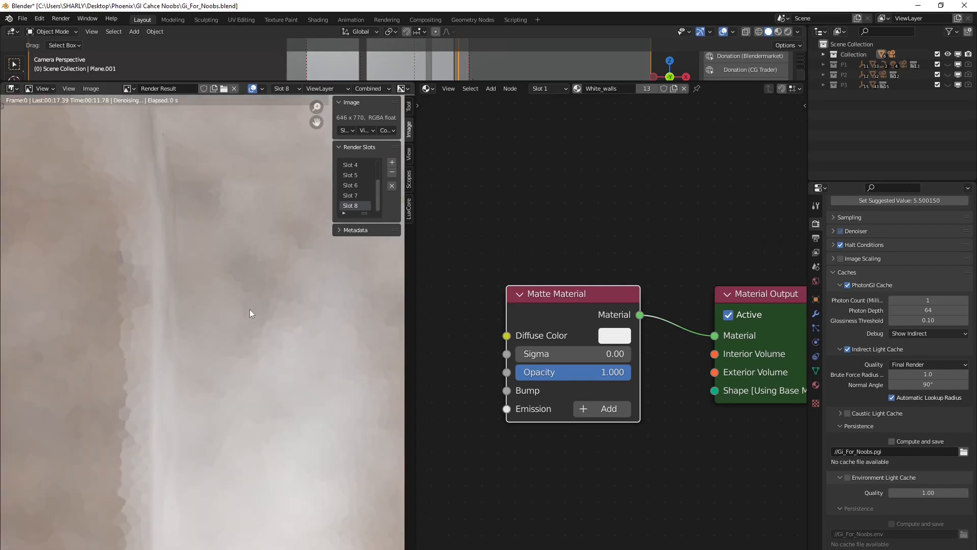
middle_drag(253, 252, 225, 357)
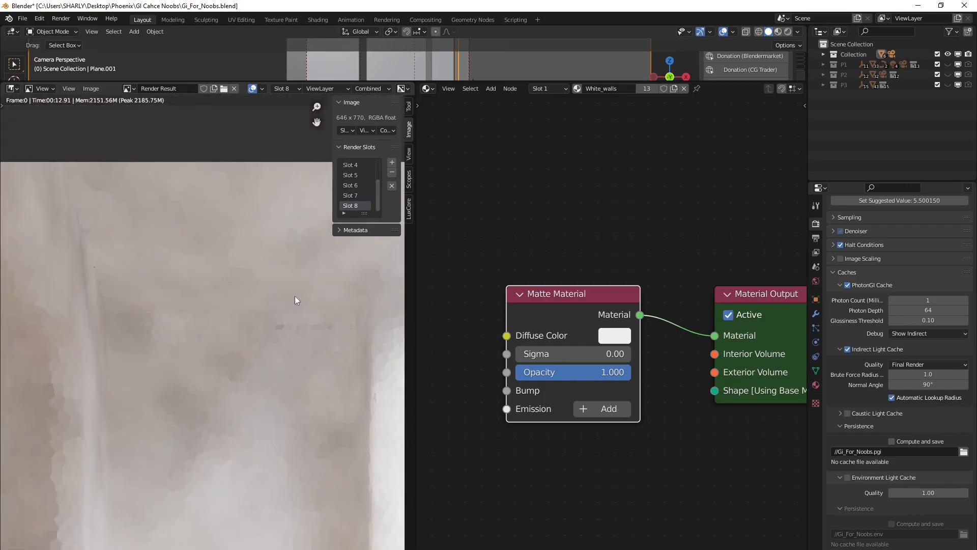
scroll(117, 319, up, 3)
mouse_move(117, 319)
middle_down()
mouse_move(72, 297)
mouse_move(246, 316)
mouse_move(120, 290)
middle_up()
scroll(231, 310, down, 2)
middle_drag(301, 292, 131, 297)
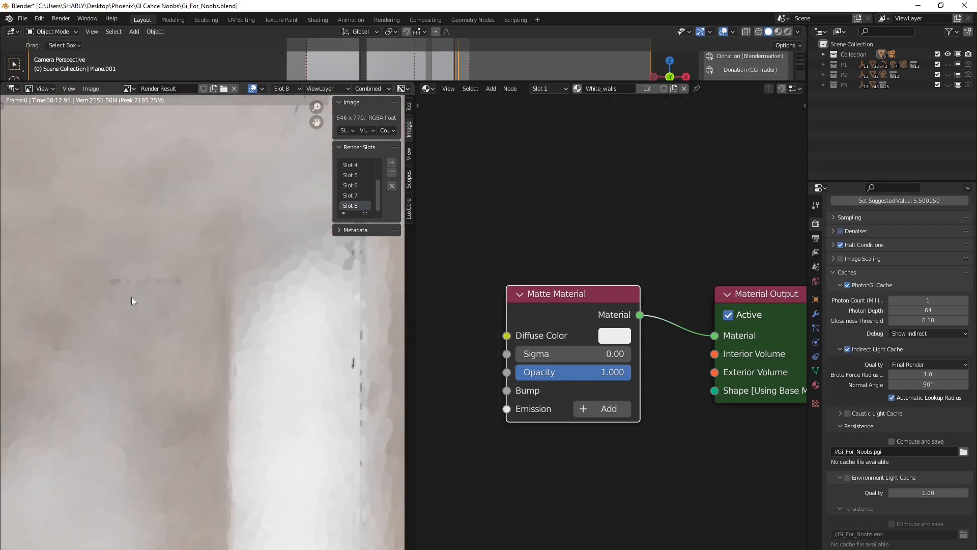
middle_drag(212, 442, 302, 435)
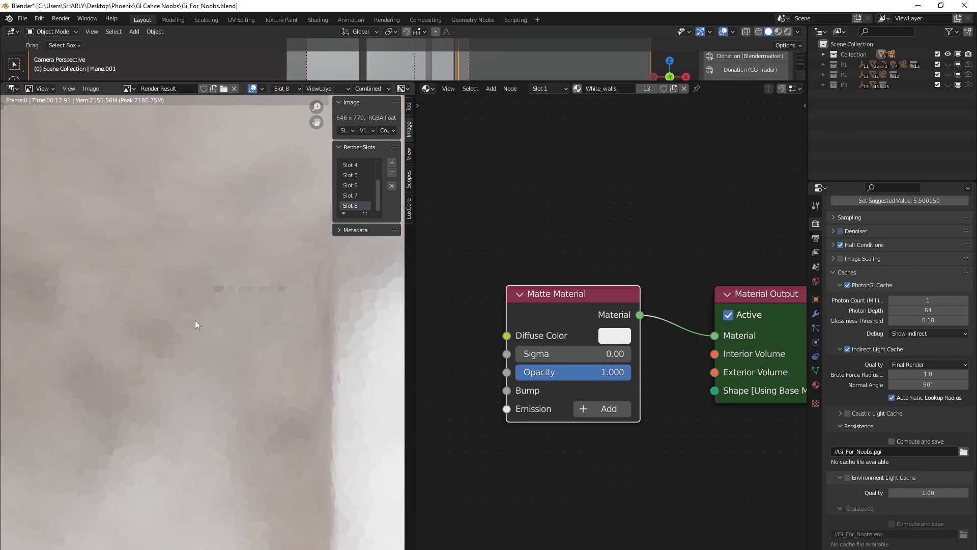
scroll(192, 316, down, 2)
middle_drag(192, 316, 244, 325)
scroll(181, 323, up, 3)
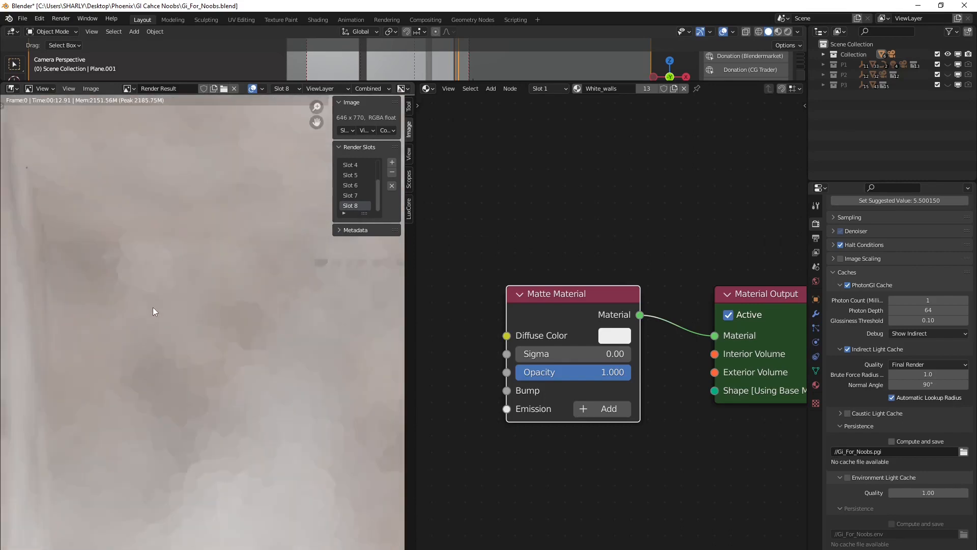
middle_drag(153, 307, 213, 330)
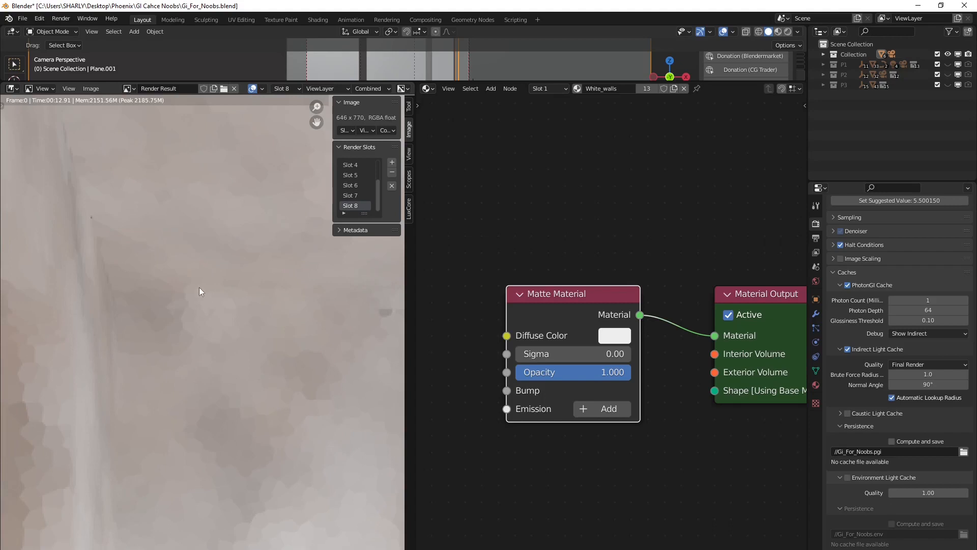
scroll(191, 310, up, 3)
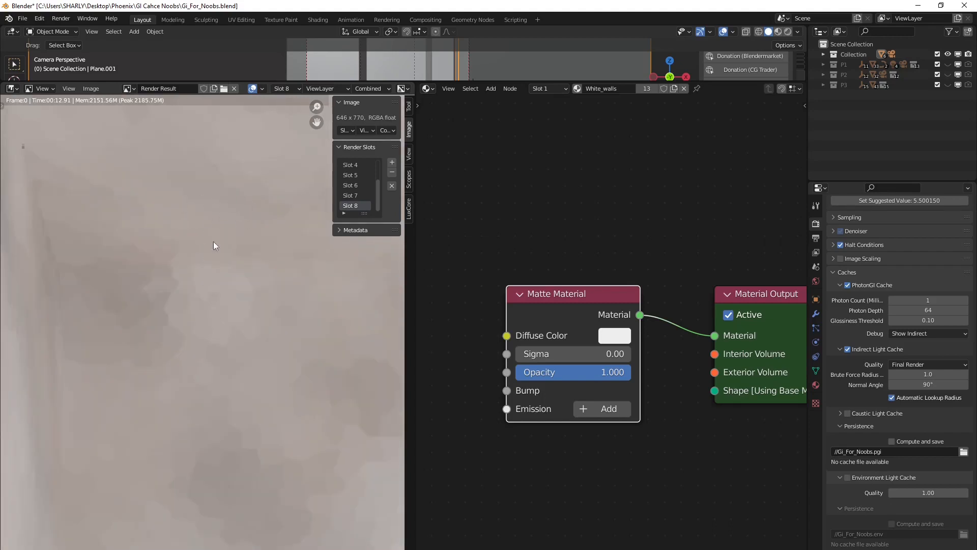
scroll(215, 321, down, 3)
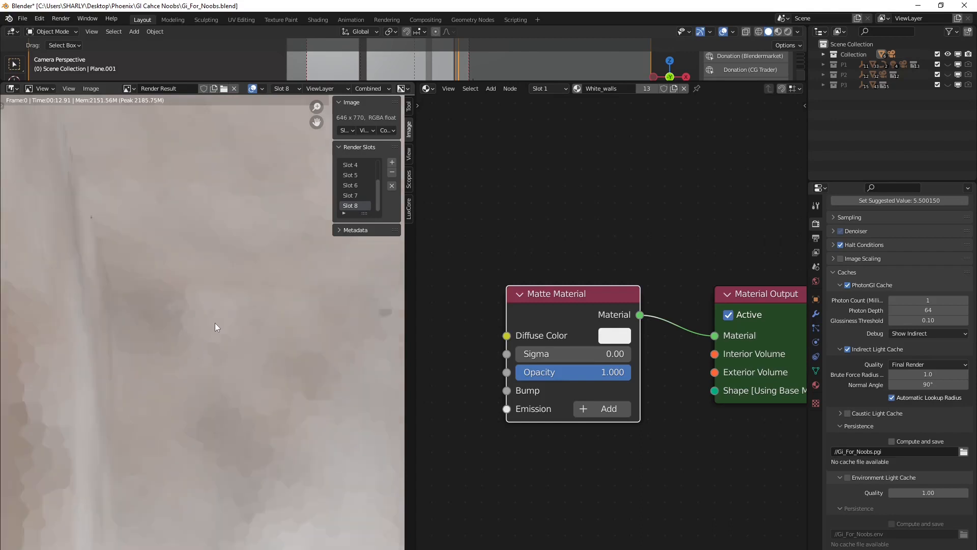
middle_drag(278, 346, 196, 343)
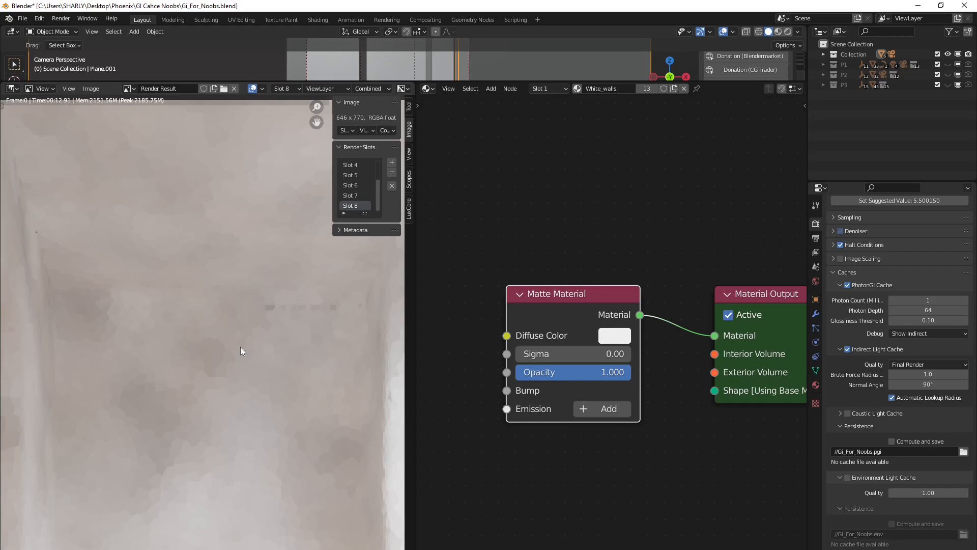
Step: Set the Indirect Light Cache's normal angle to 10°
click(920, 385)
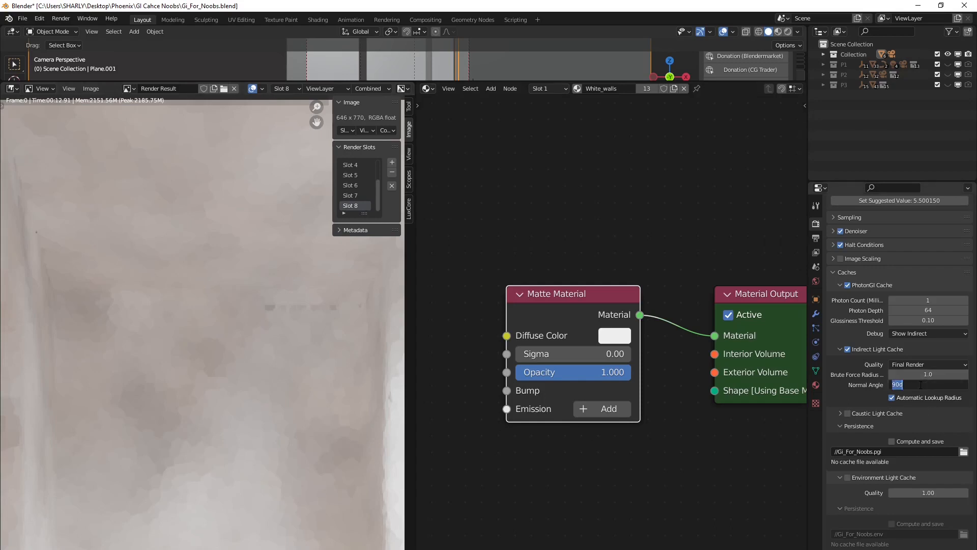
text(10)
key(Return)
Step: Render the Show Indirect debug view of the empty room into Slot 1
scroll(306, 399, down, 3)
scroll(291, 343, down, 2)
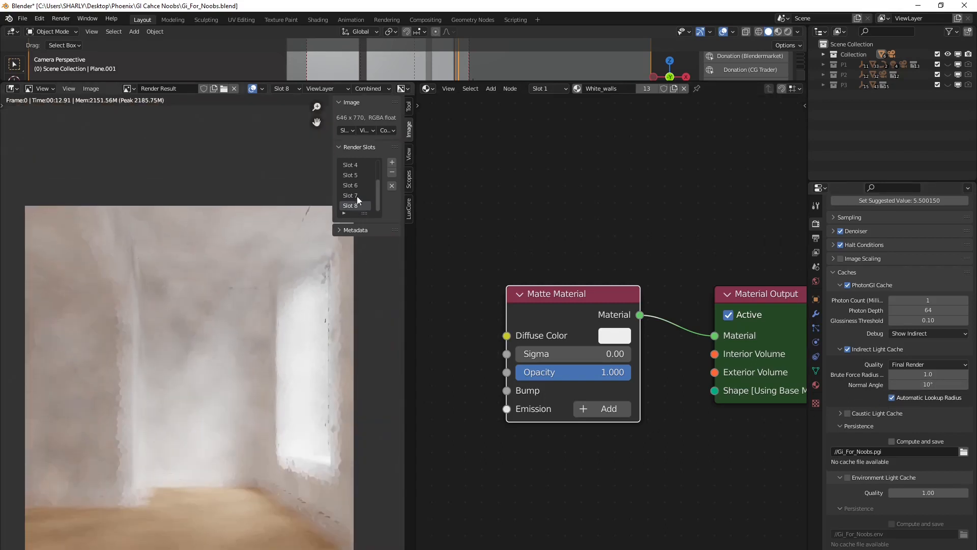
scroll(360, 182, up, 3)
click(358, 166)
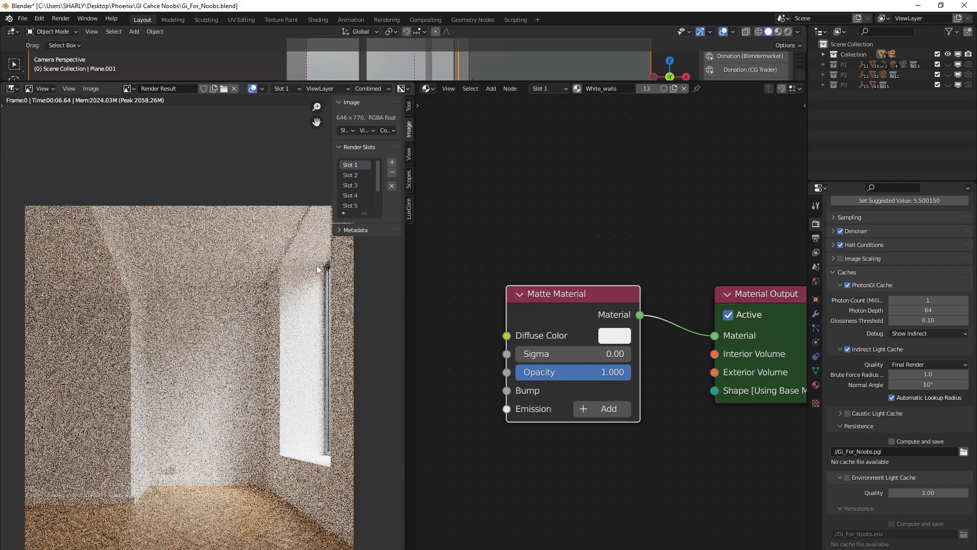
key(F12)
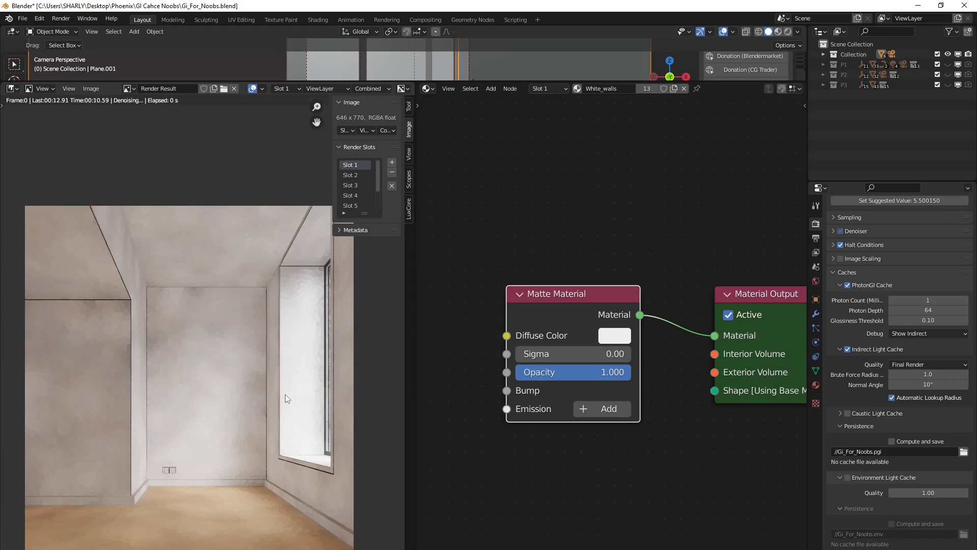
Step: Examine the wall corners, ceiling edges and window recess in the Slot 1 render and compare them with Slot 8
scroll(212, 346, up, 1)
scroll(213, 346, up, 4)
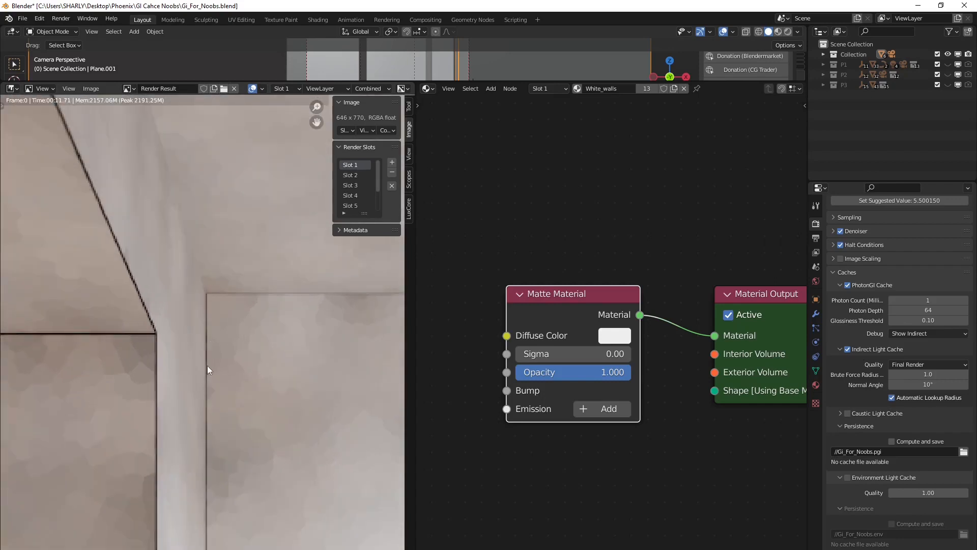
scroll(124, 319, down, 2)
middle_drag(139, 321, 185, 232)
middle_drag(199, 483, 177, 265)
scroll(227, 341, down, 2)
middle_drag(293, 261, 219, 364)
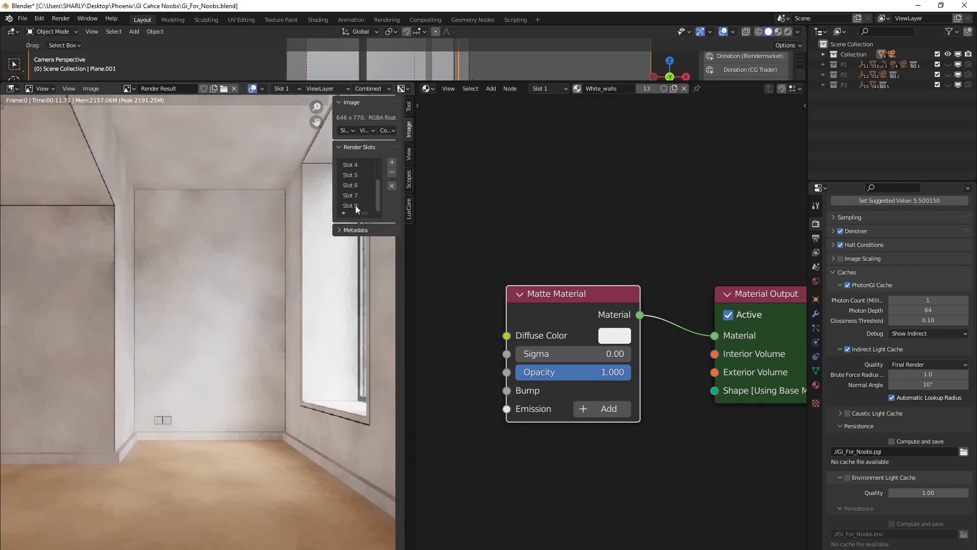
click(355, 205)
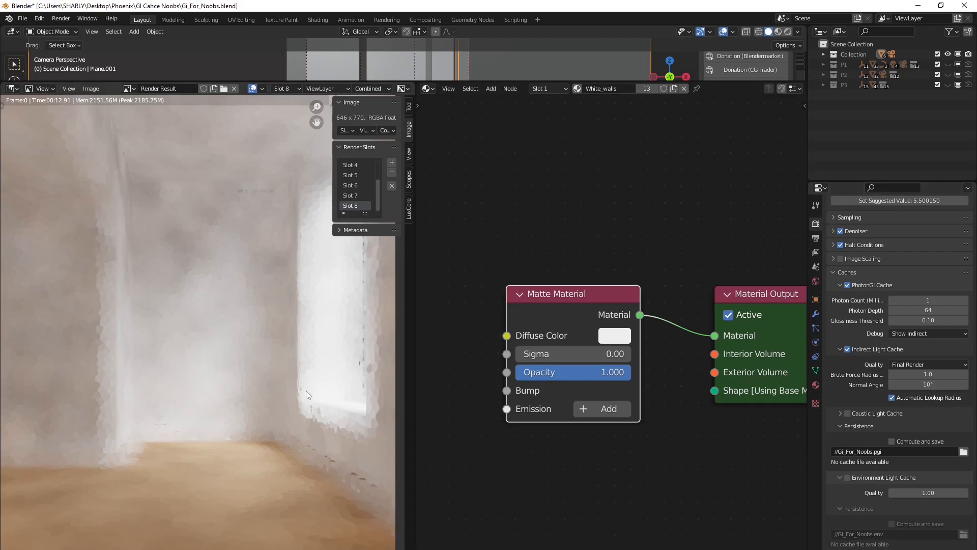
middle_drag(246, 327, 275, 354)
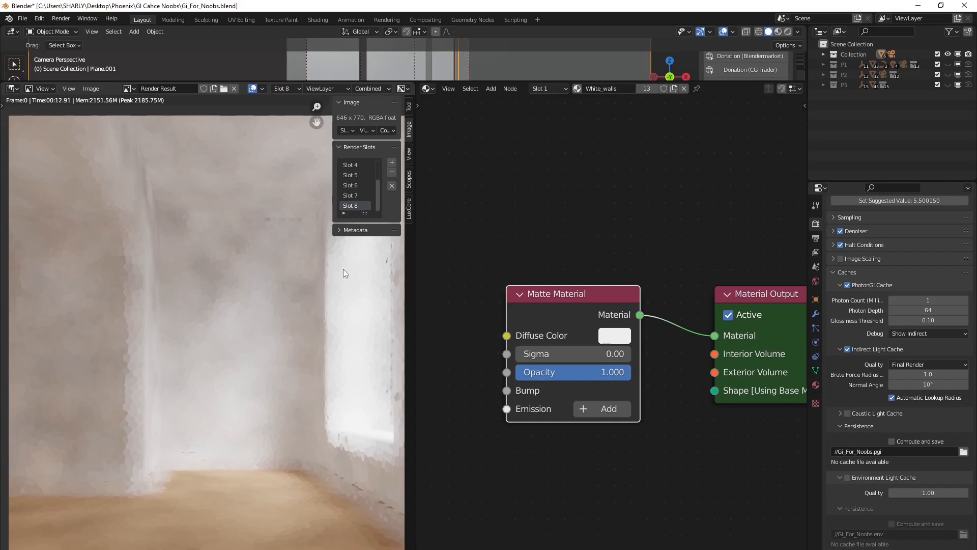
click(360, 164)
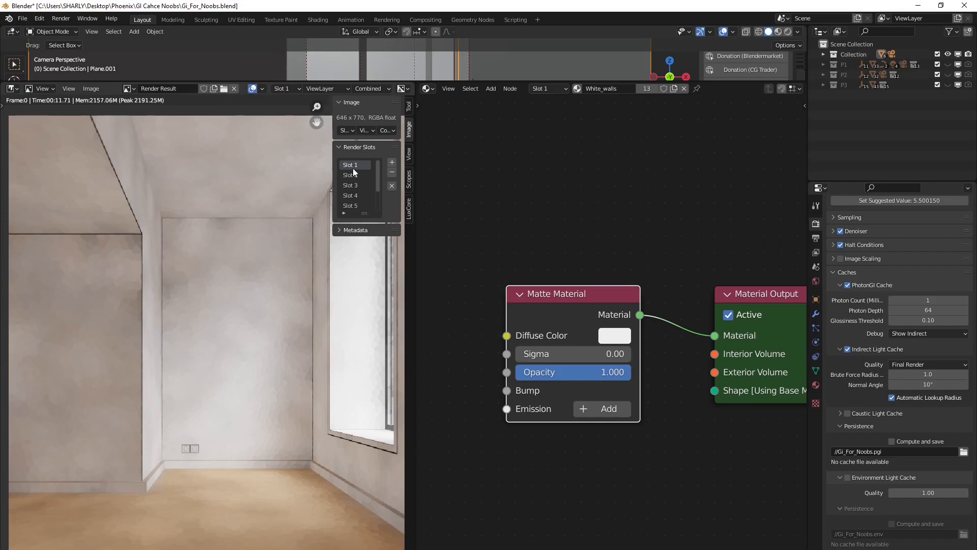
Step: Enable the P3 collection for rendering and in the viewport, and inspect the furnished room from above
drag(463, 82, 347, 242)
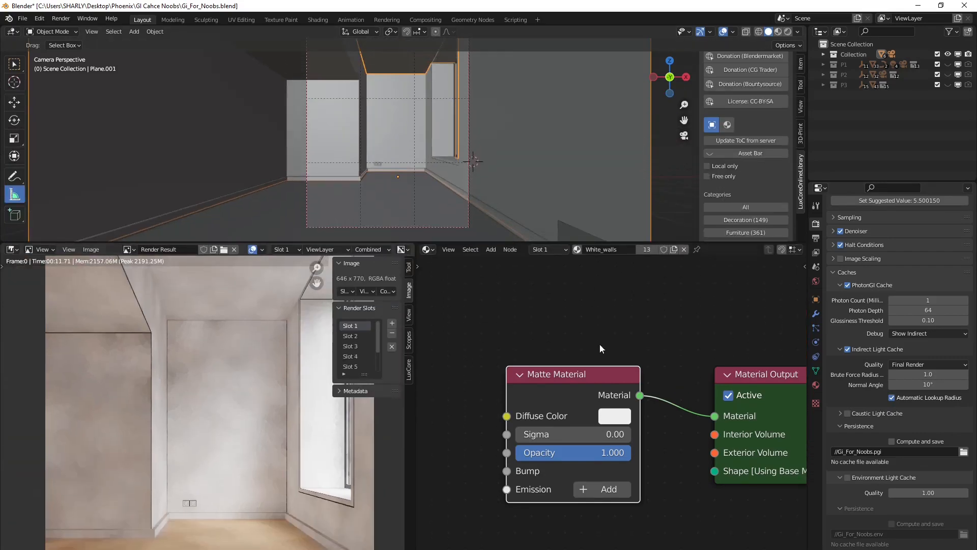
click(968, 85)
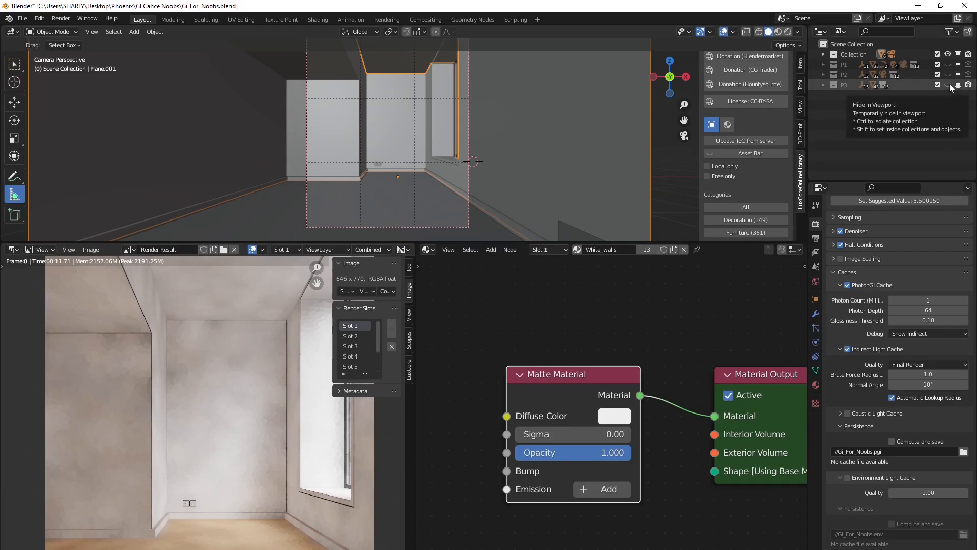
click(948, 84)
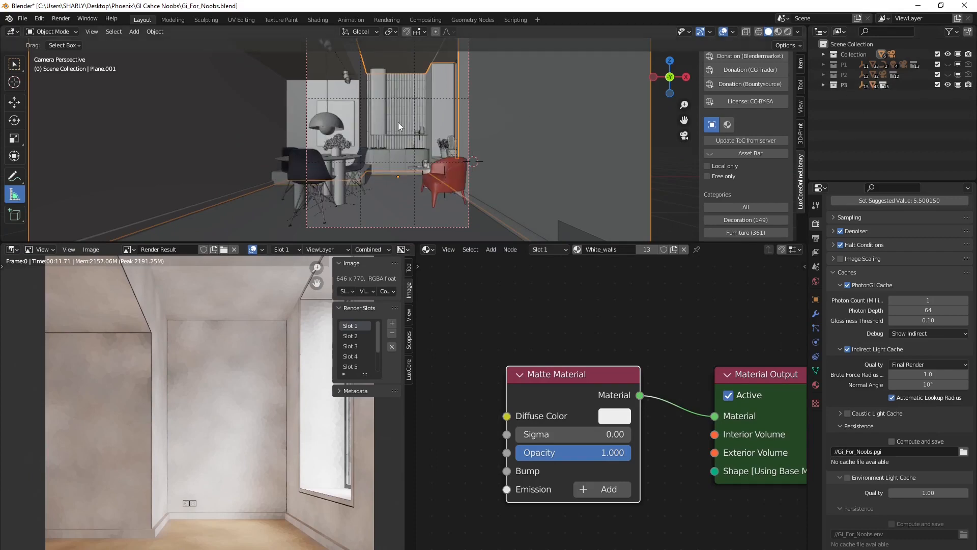
middle_drag(398, 122, 451, 200)
scroll(479, 133, down, 3)
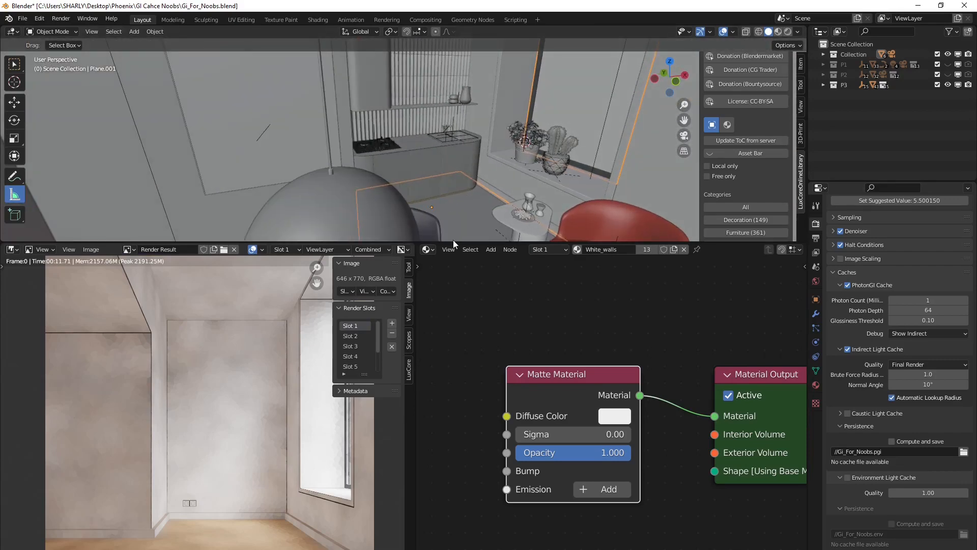
drag(451, 261, 448, 468)
scroll(431, 273, down, 3)
middle_drag(431, 274, 486, 301)
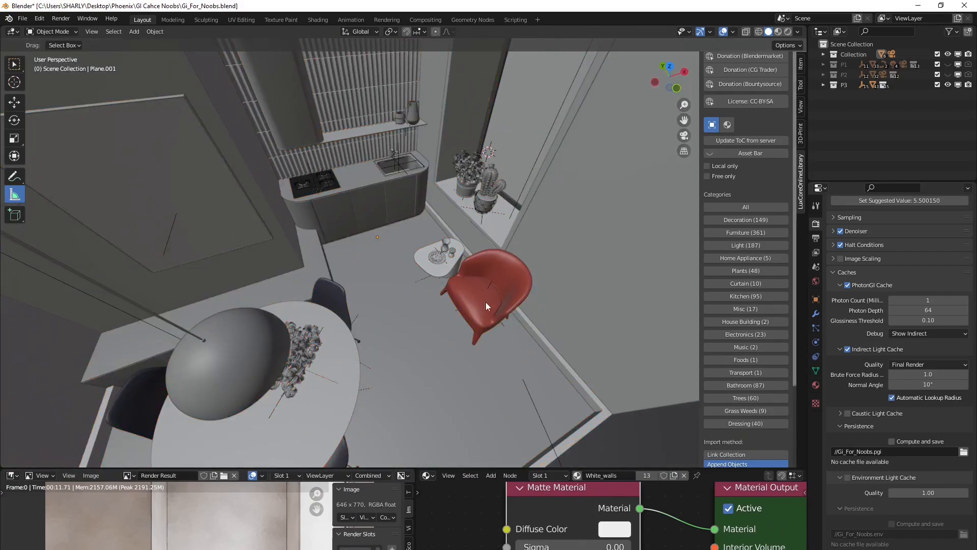
Step: Browse the furniture category of the LuxCore online library and close the asset bar
click(710, 153)
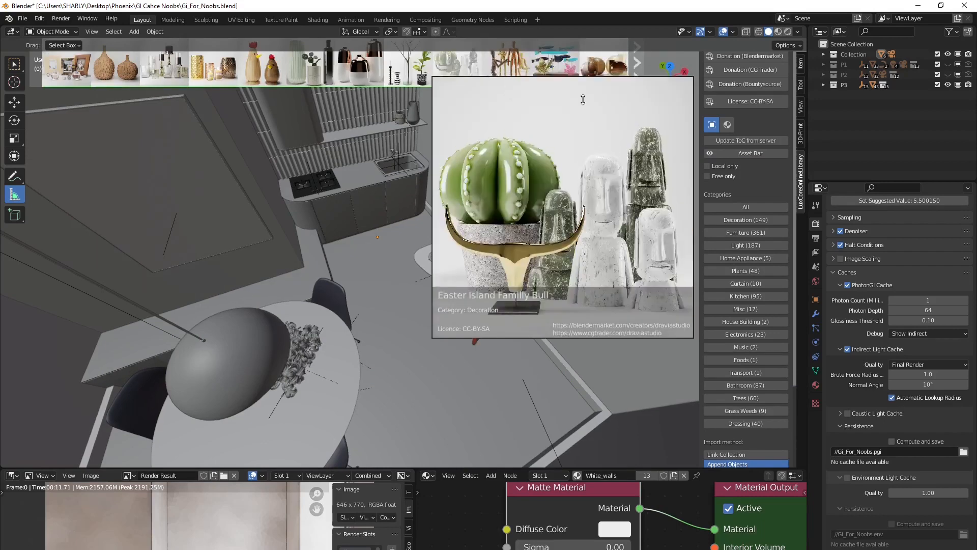
click(747, 233)
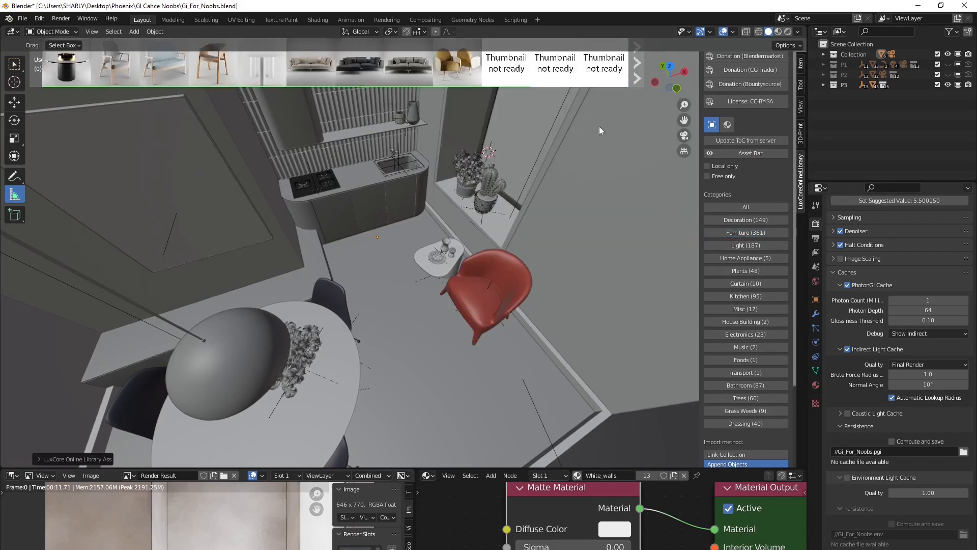
click(637, 79)
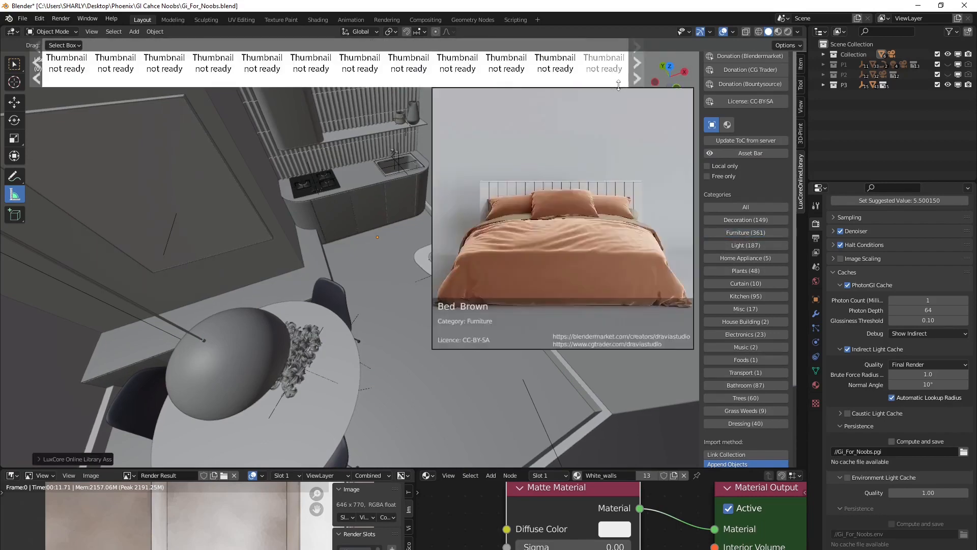
key(Escape)
Step: Look around the dining area and red armchair, return to the camera view and give the render view more height
middle_drag(559, 204, 414, 219)
scroll(461, 216, up, 4)
scroll(461, 216, down, 4)
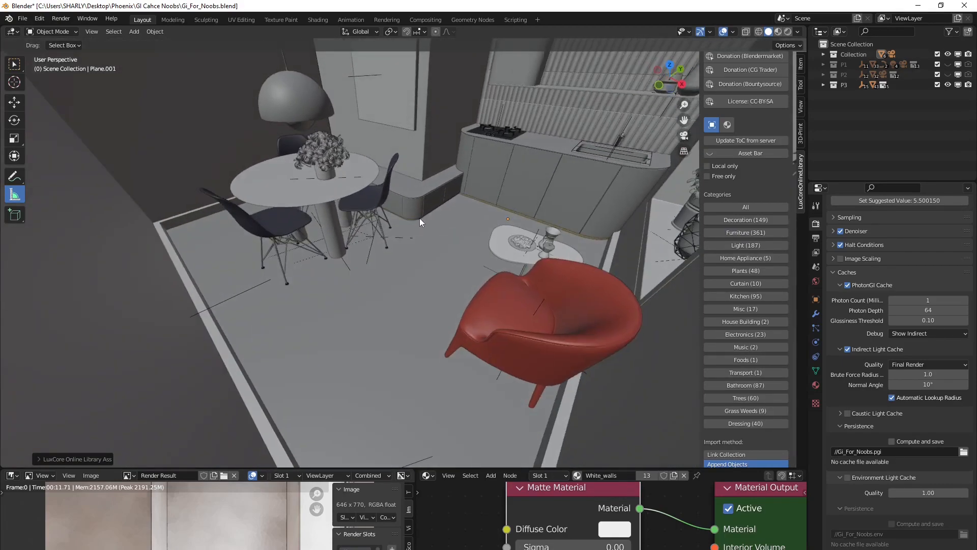
key(KP_0)
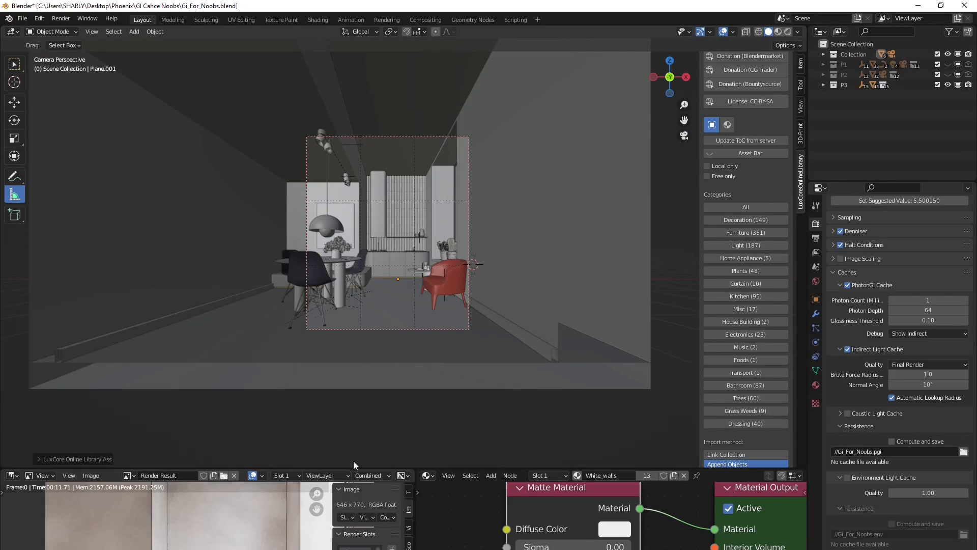
drag(349, 467, 349, 210)
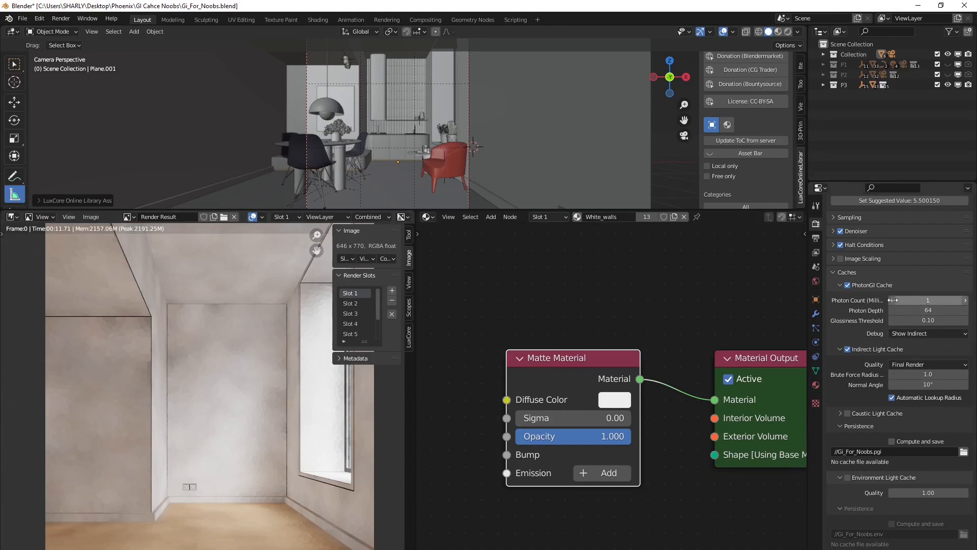
Step: Set the PhotonGI debug mode to Off (Final Render Mode) and render the furnished room into Slot 2
middle_drag(262, 429, 244, 409)
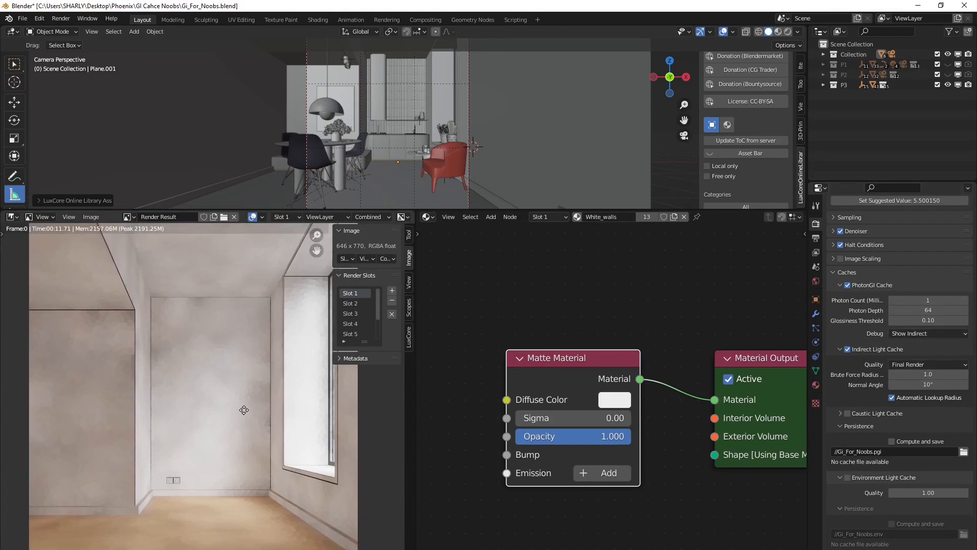
click(916, 333)
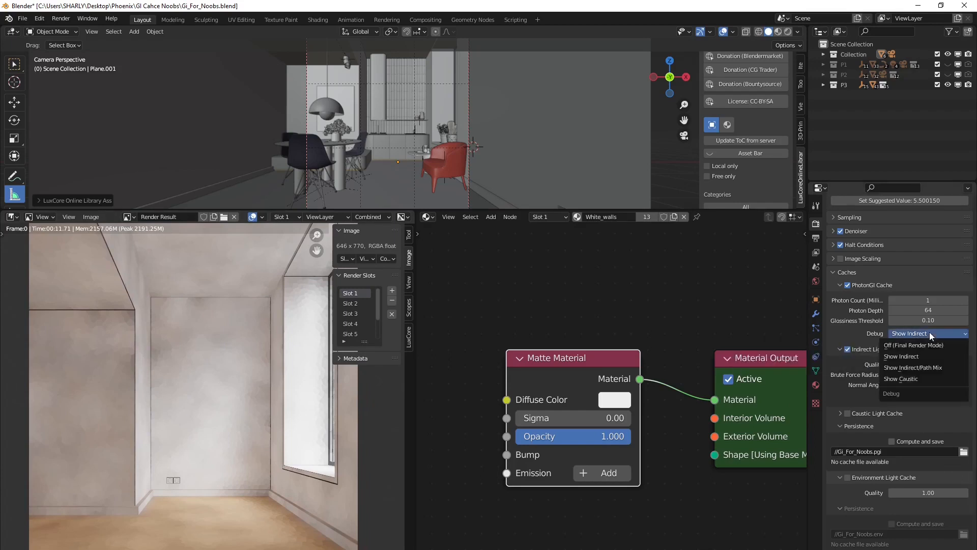
click(915, 346)
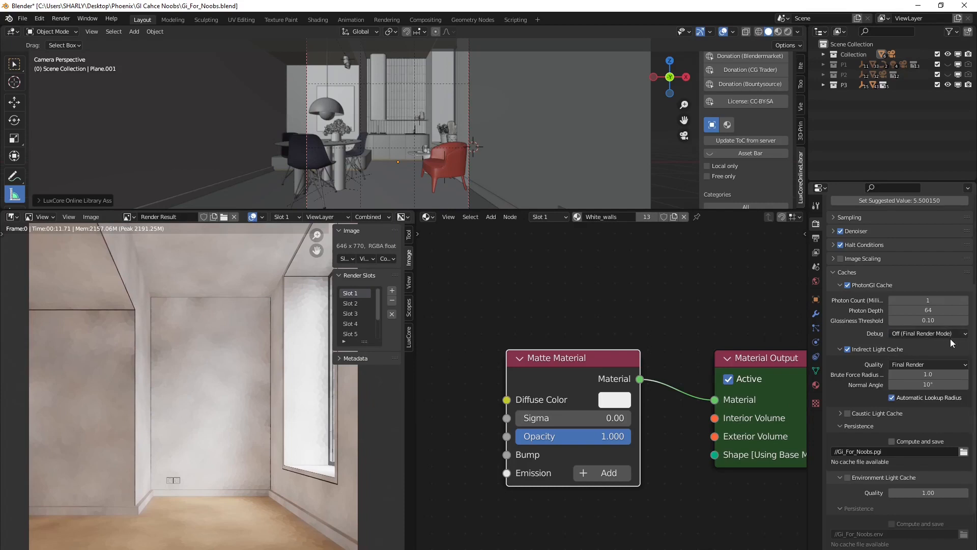
click(359, 304)
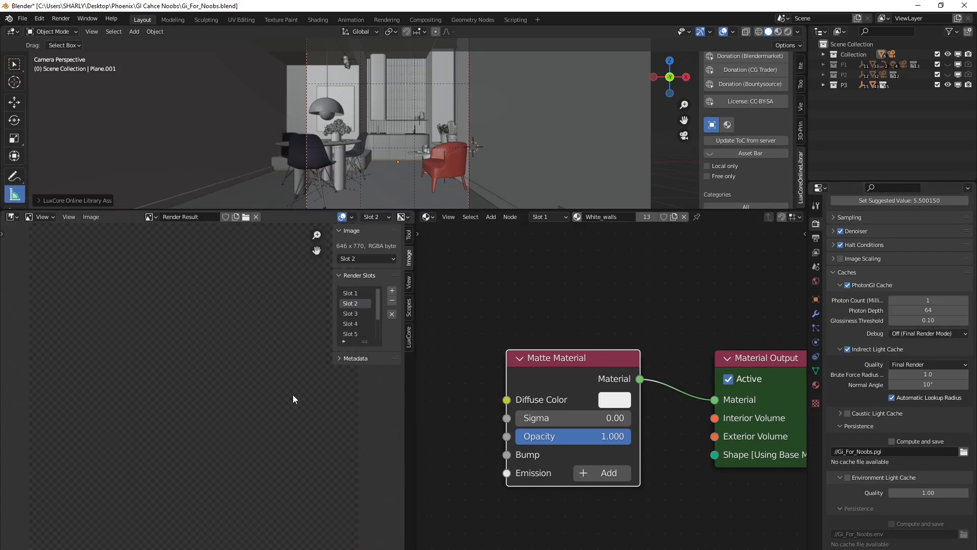
key(F12)
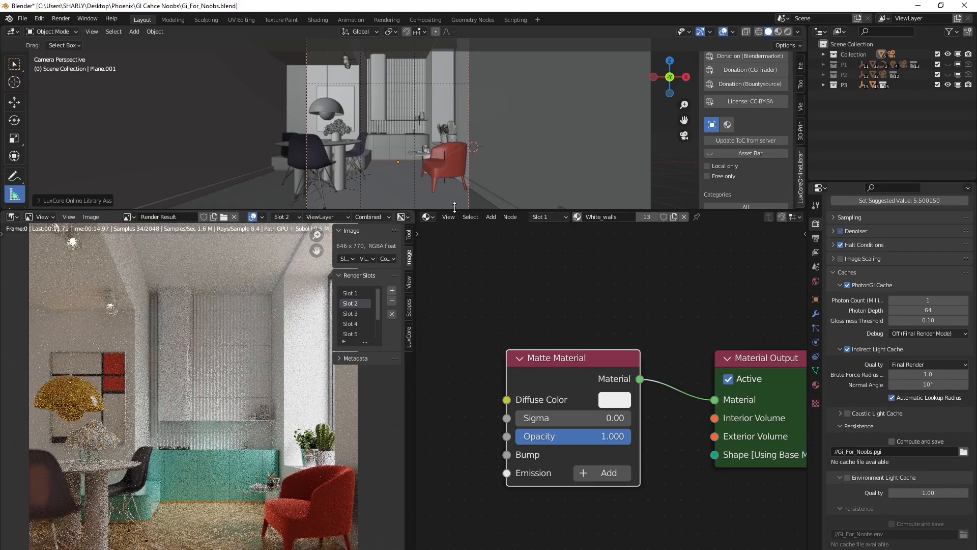
Step: Enlarge the render view in height and width to show the furnished room render bigger
drag(459, 209, 459, 77)
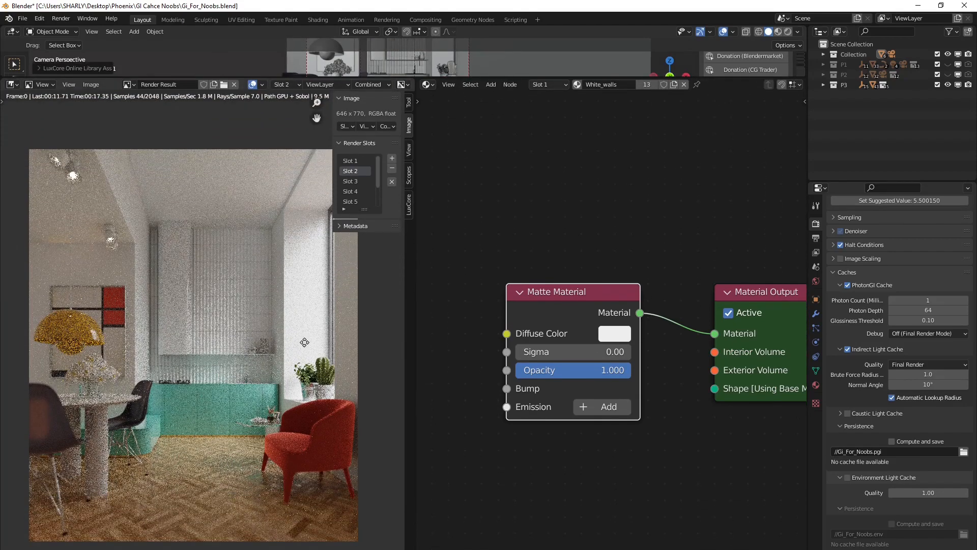
middle_drag(306, 357, 307, 358)
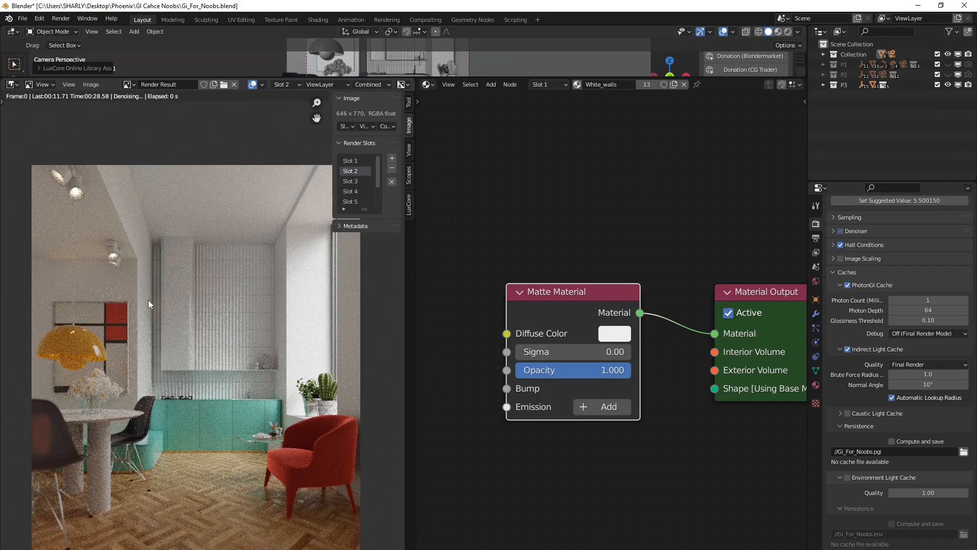
middle_drag(148, 300, 163, 294)
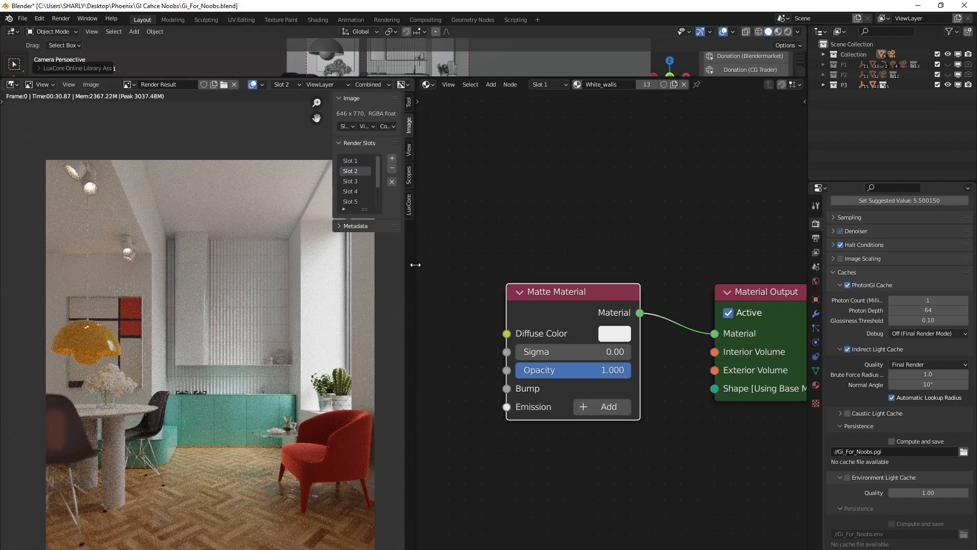
drag(414, 264, 584, 273)
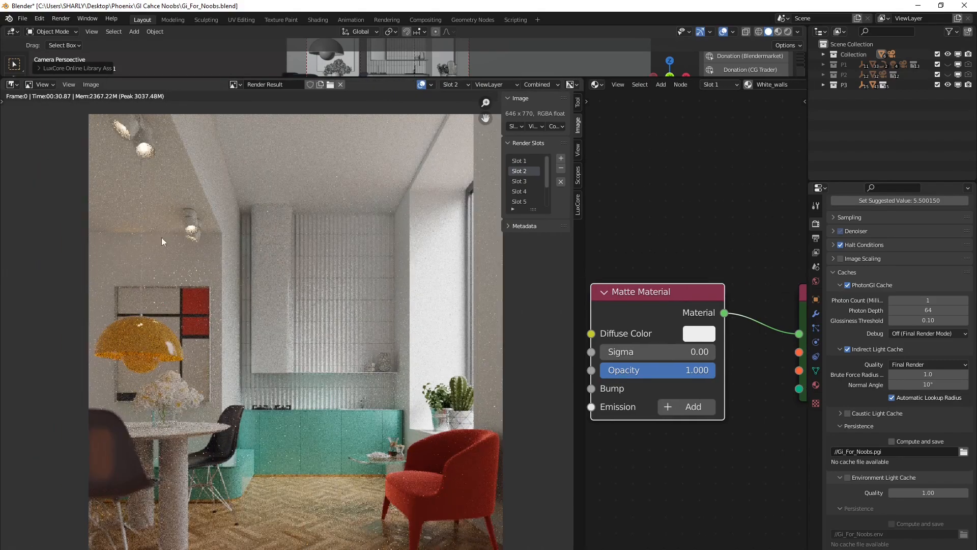
Step: Examine the noise and corner shading around the lamps, wall and kitchen in Slot 2, and compare it with Slot 1
scroll(305, 315, up, 4)
scroll(302, 320, up, 1)
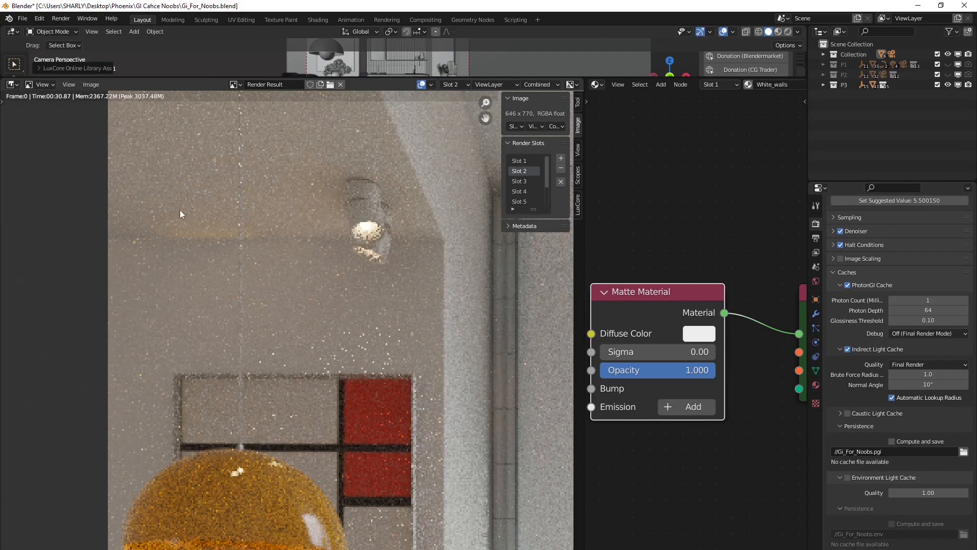
scroll(274, 298, down, 5)
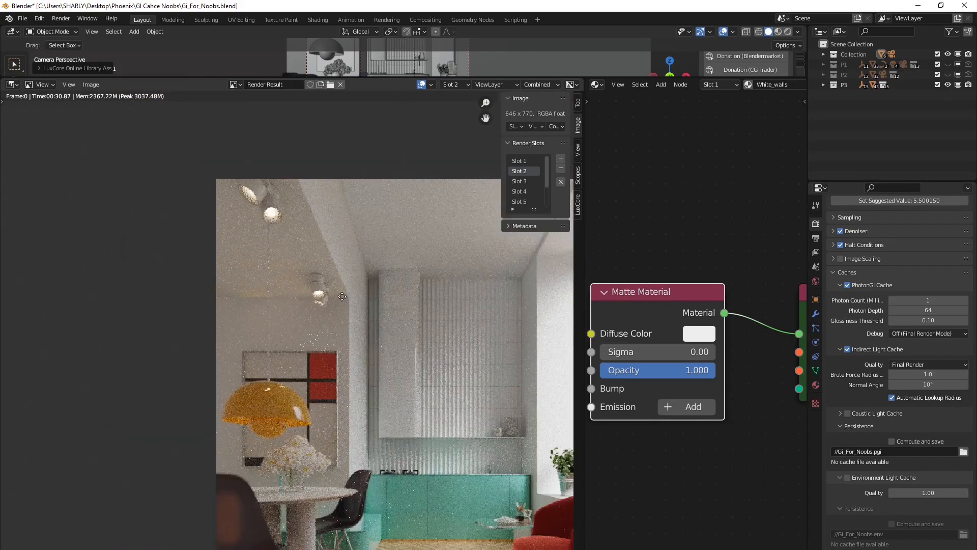
middle_drag(311, 408, 285, 365)
scroll(292, 359, down, 1)
scroll(249, 359, up, 2)
middle_drag(256, 251, 261, 298)
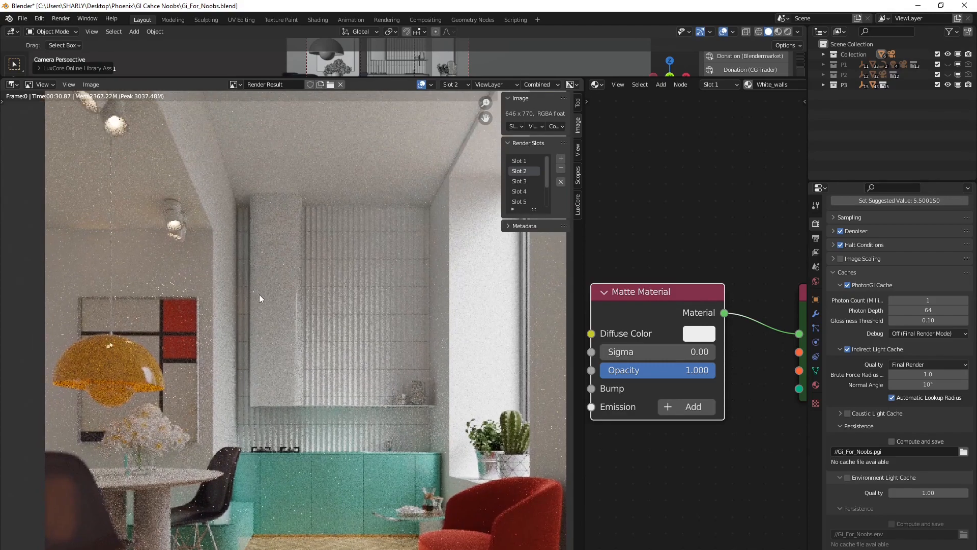
scroll(157, 276, down, 1)
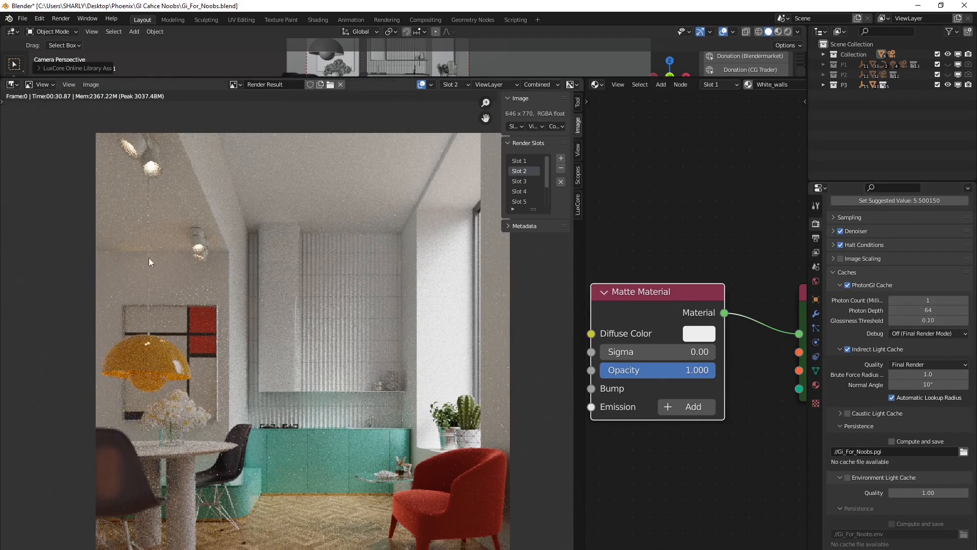
click(529, 161)
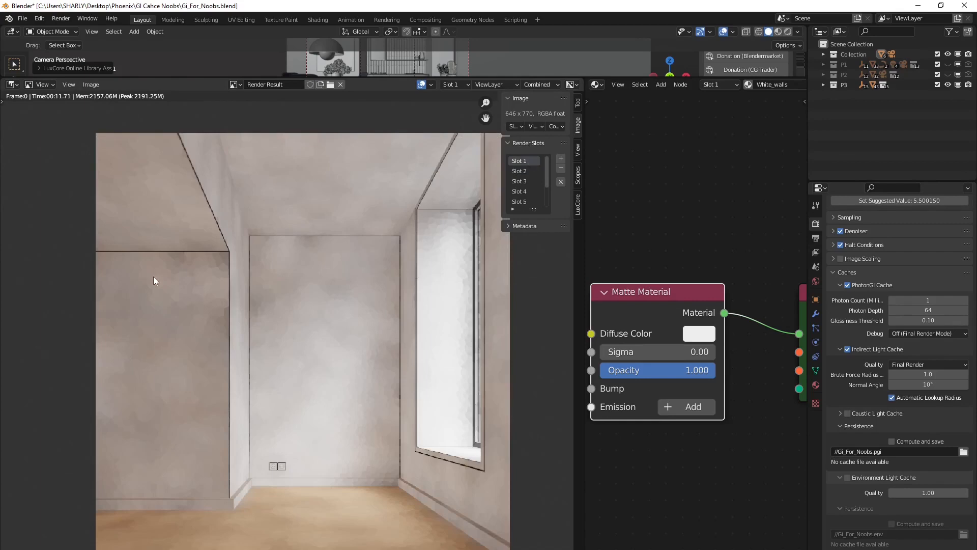
click(524, 171)
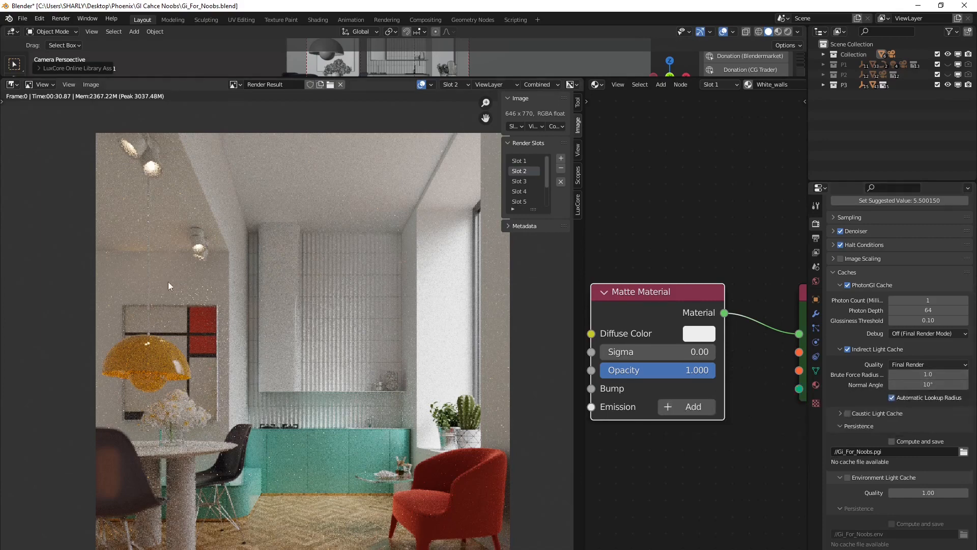
Step: Set the indirect light cache's brute force radius to 4.0 and render the furnished room into Slot 3
click(927, 374)
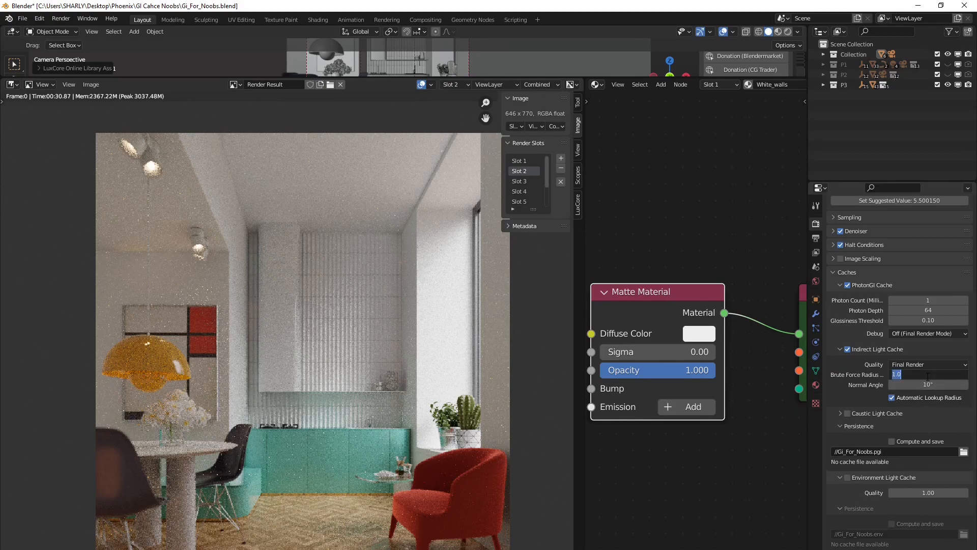
text(4)
key(Return)
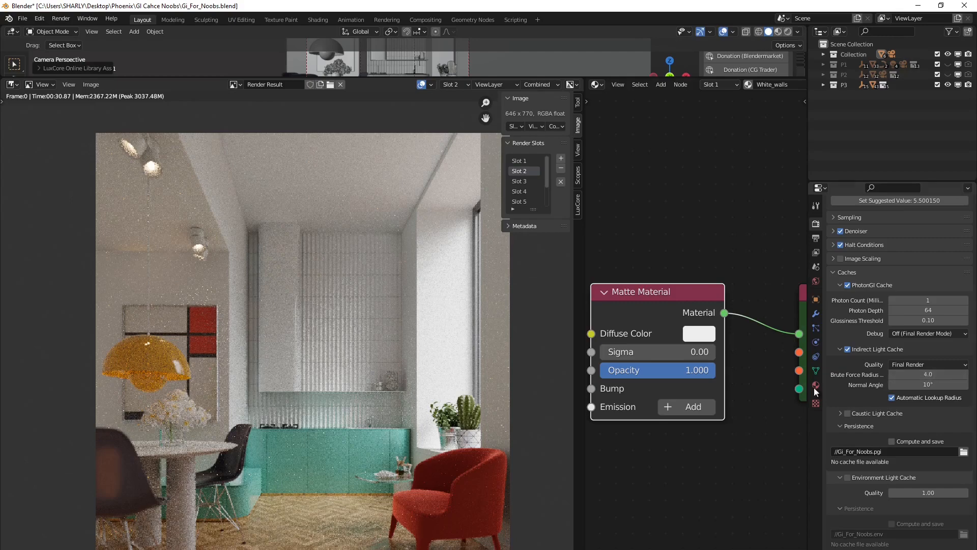
click(520, 182)
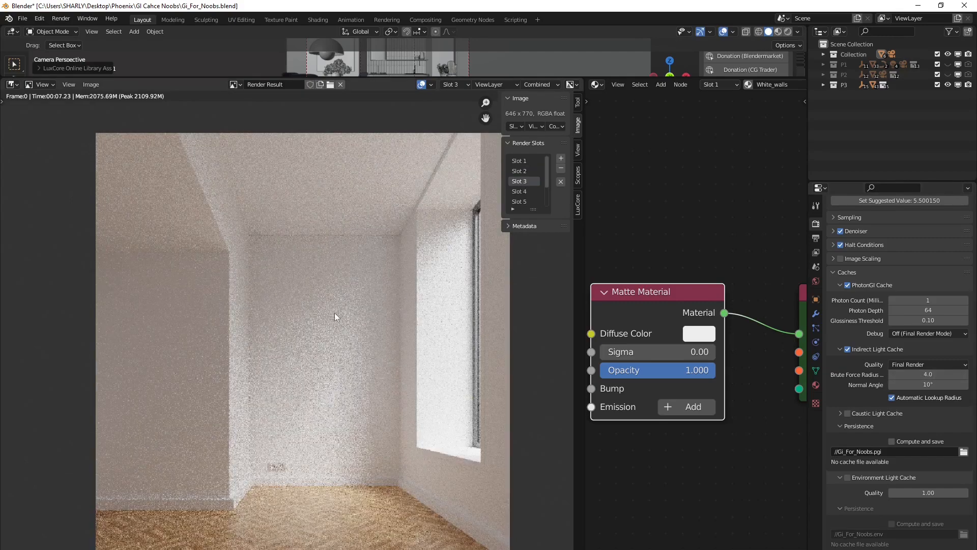
key(F12)
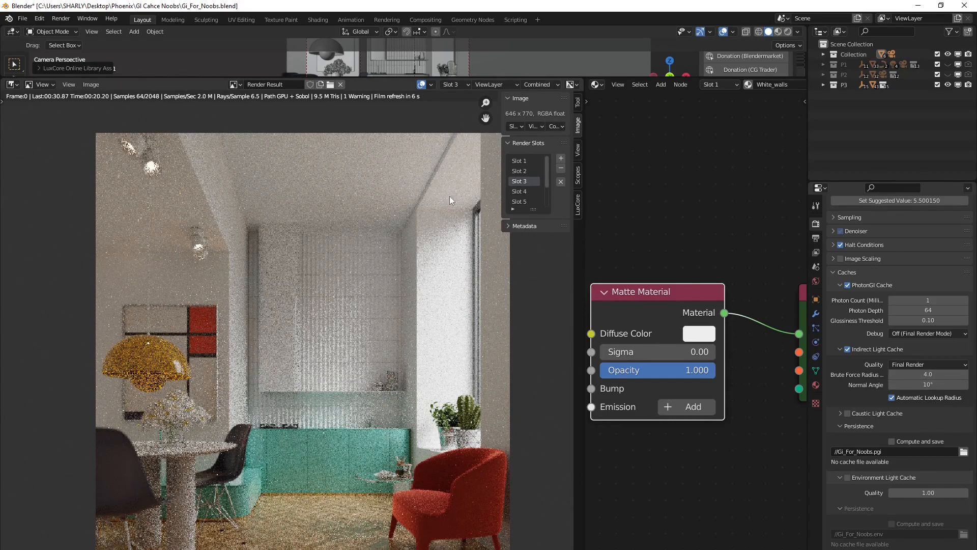
middle_drag(396, 454, 374, 443)
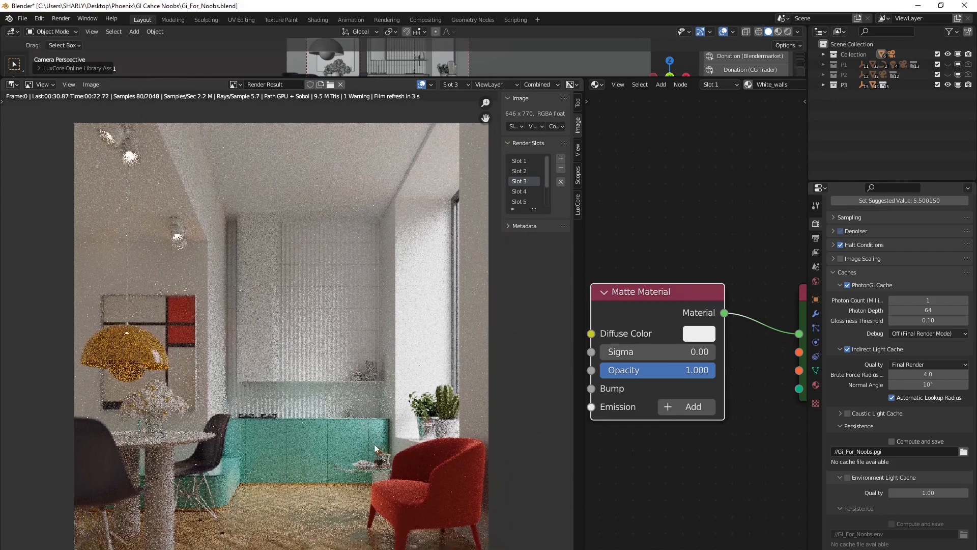
scroll(350, 425, down, 1)
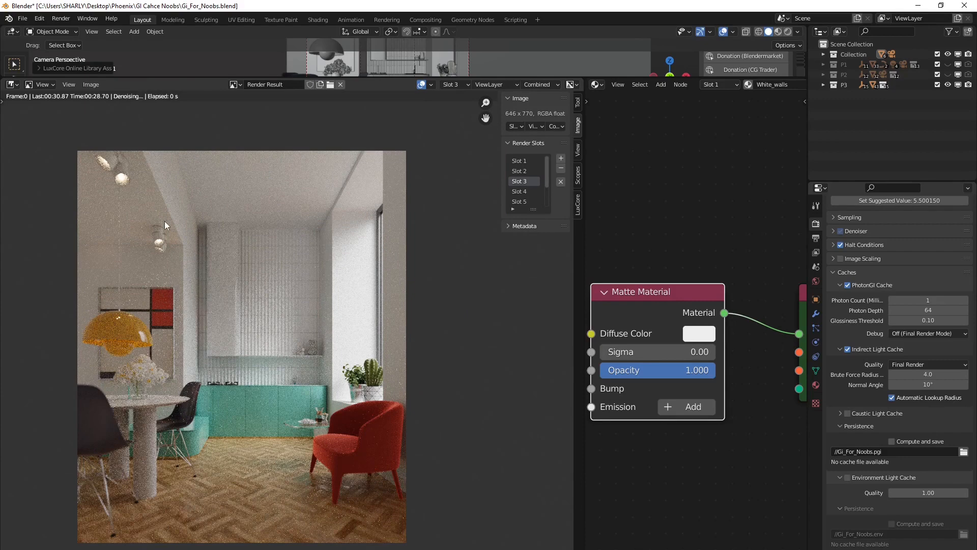
Step: Display the DENOISED pass of the Slot 3 render
click(545, 84)
click(544, 108)
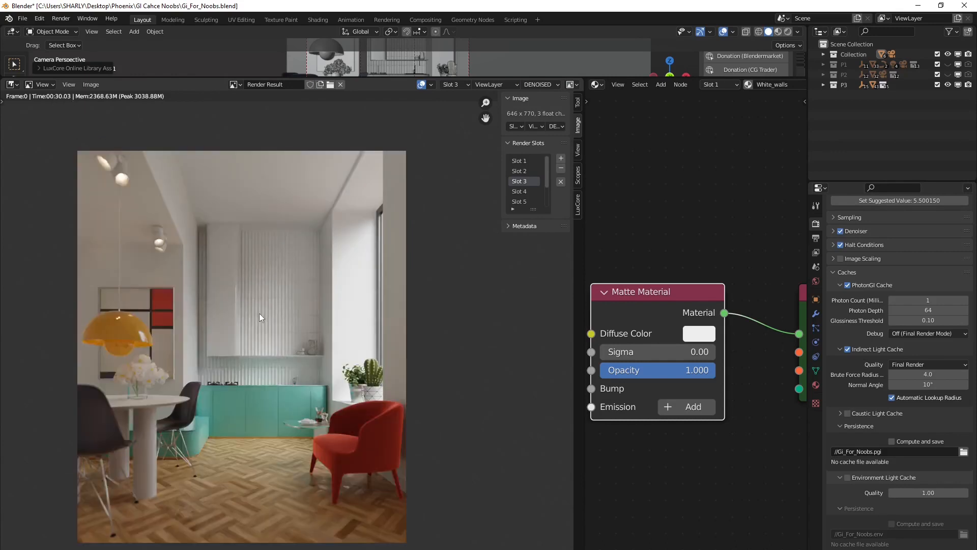
middle_drag(259, 317, 272, 311)
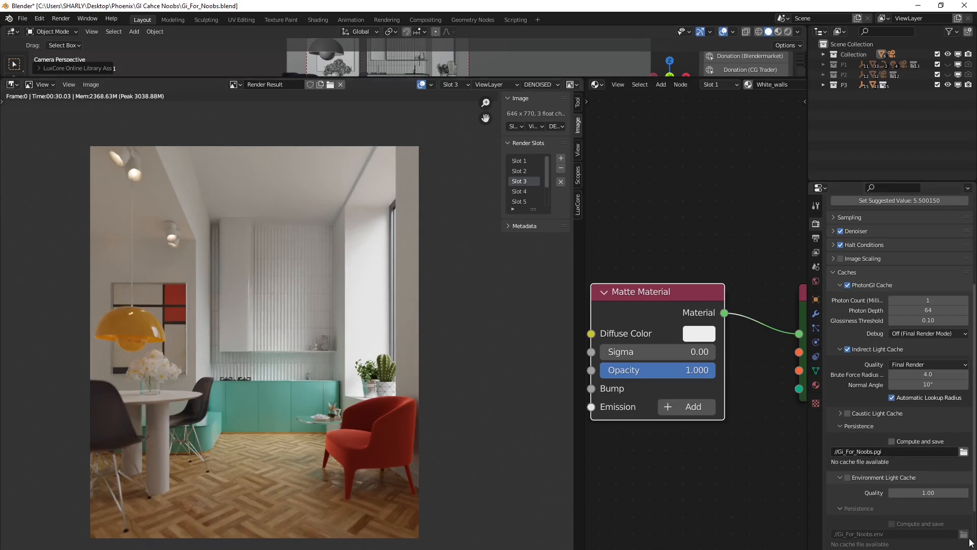
Step: Enable Compute and save for the PhotonGI cache persistence, and disable it again
click(892, 441)
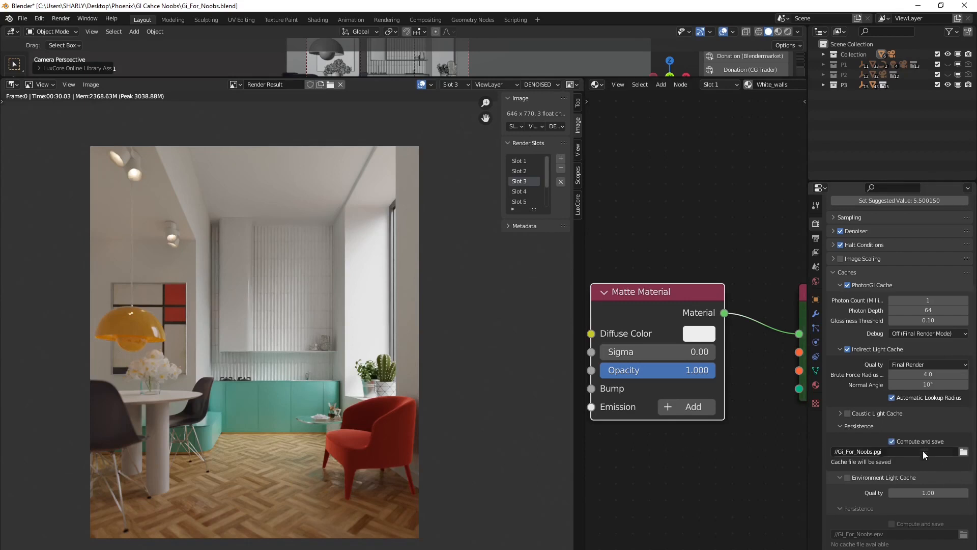
scroll(924, 471, down, 2)
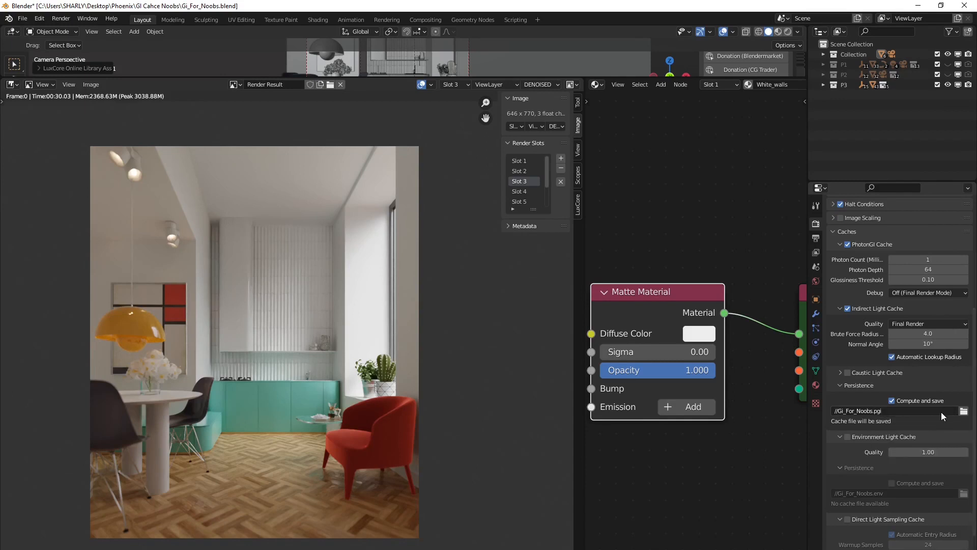
click(892, 400)
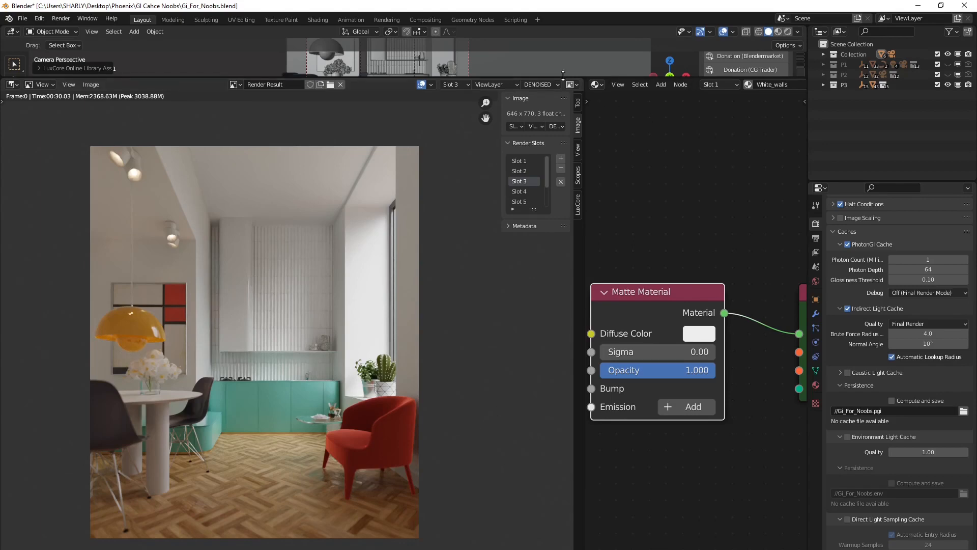
Step: Enlarge the 3D viewport, hide the P3 collection and show the P1 bedroom collection
drag(562, 75, 563, 217)
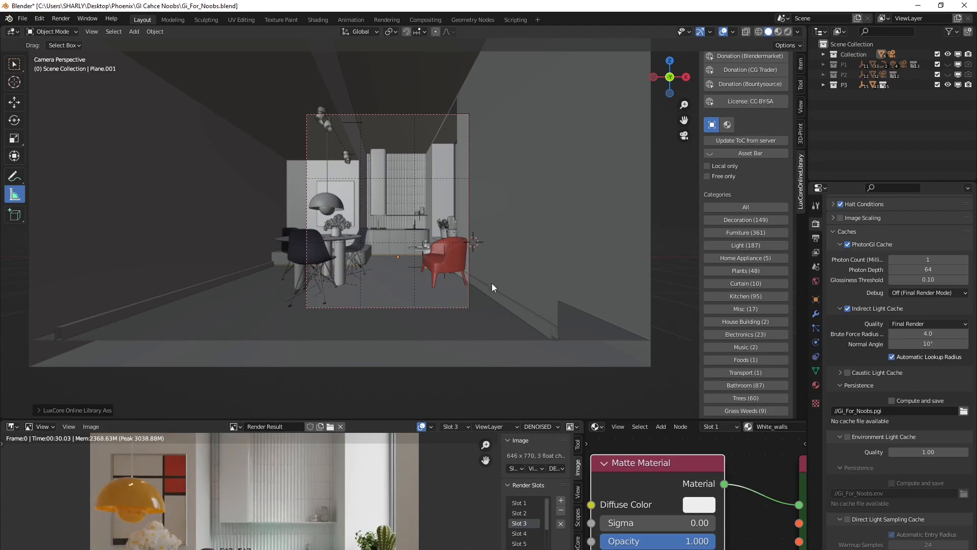
scroll(489, 284, up, 3)
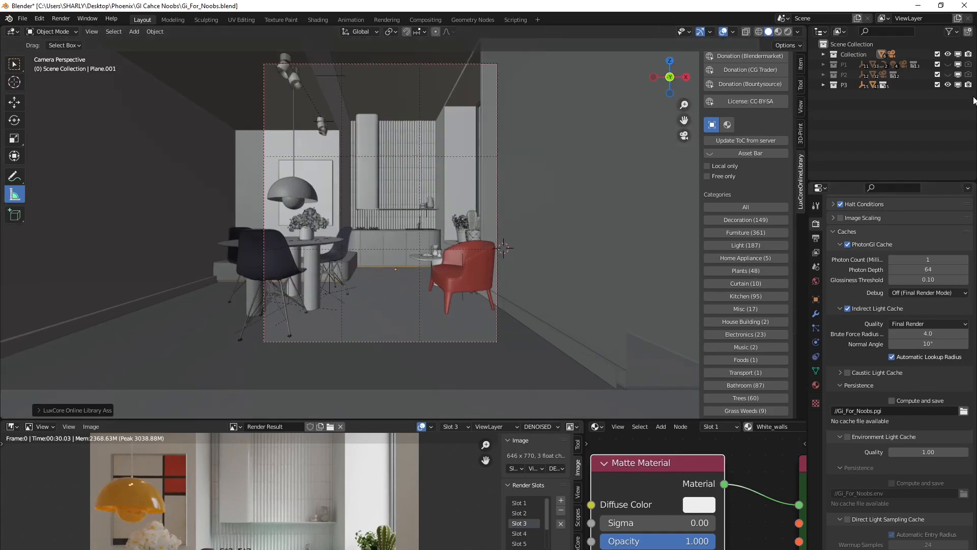
click(948, 84)
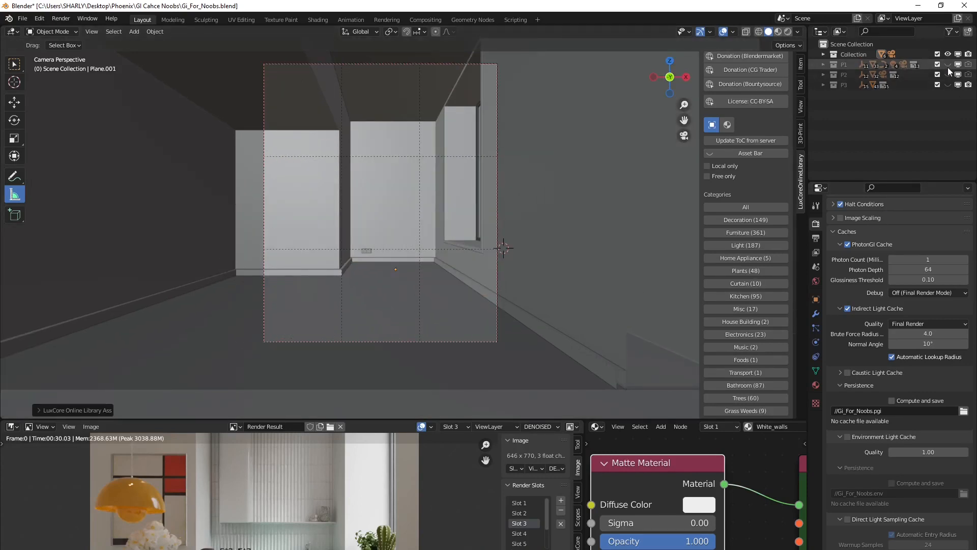
click(948, 64)
scroll(448, 252, up, 4)
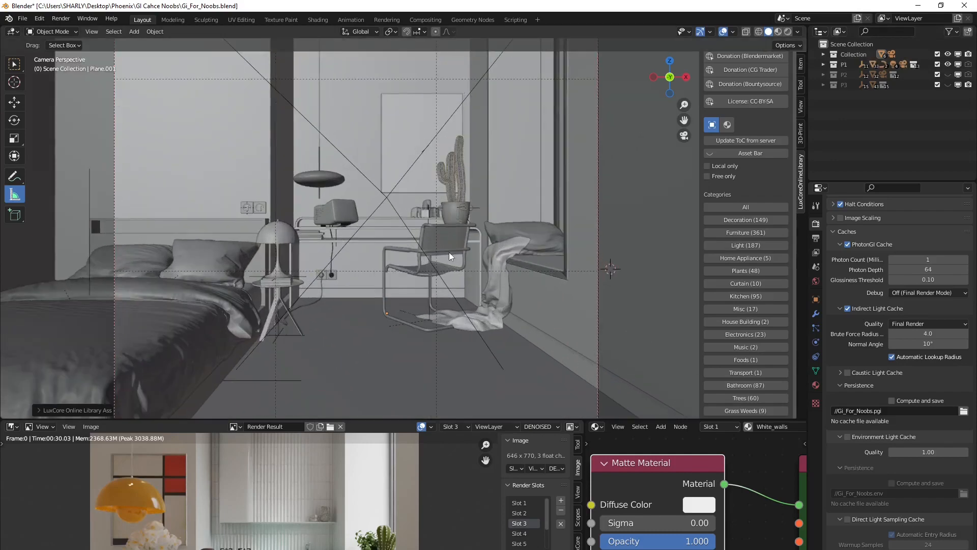
scroll(452, 279, up, 5)
scroll(479, 257, down, 4)
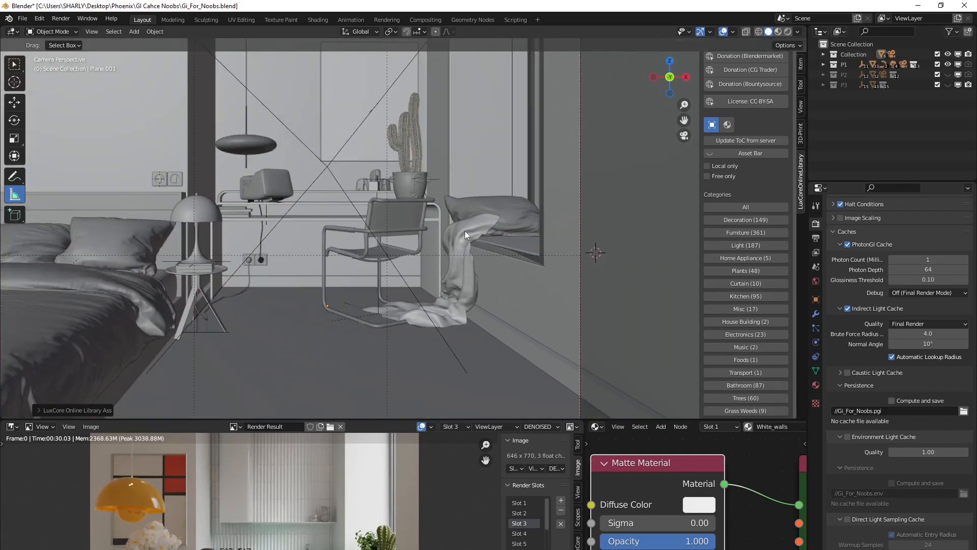
Step: Select the throw blanket hanging from the window seat and display its hair particle system in the viewport
click(466, 227)
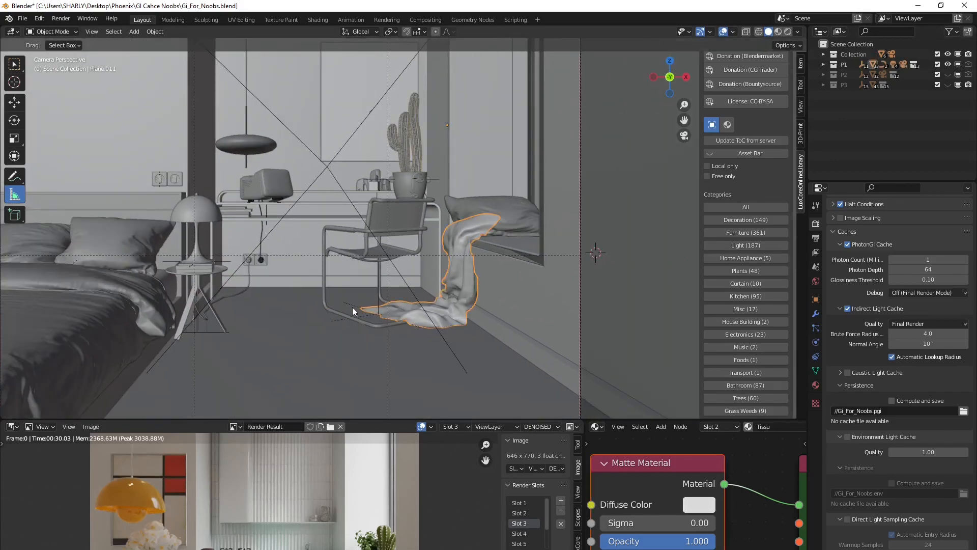
scroll(453, 351, down, 3)
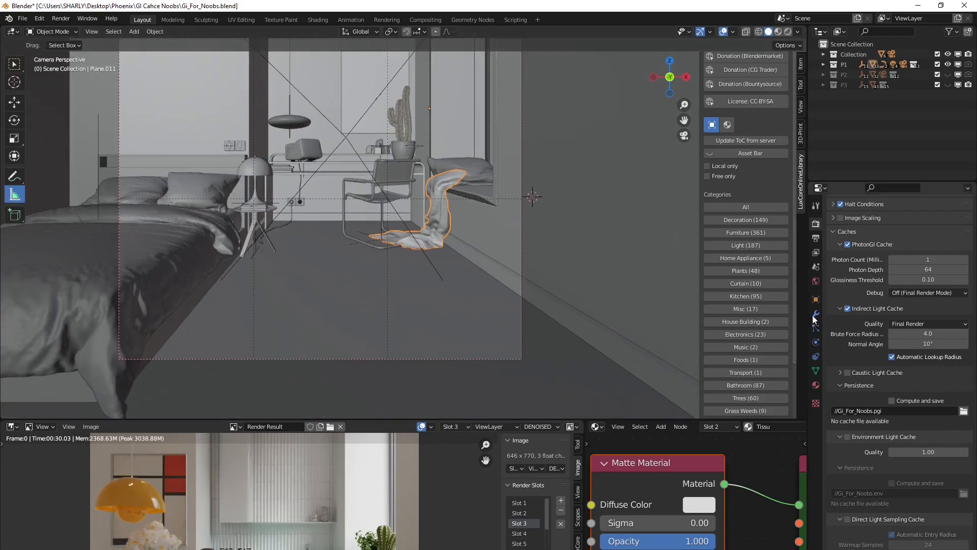
click(816, 328)
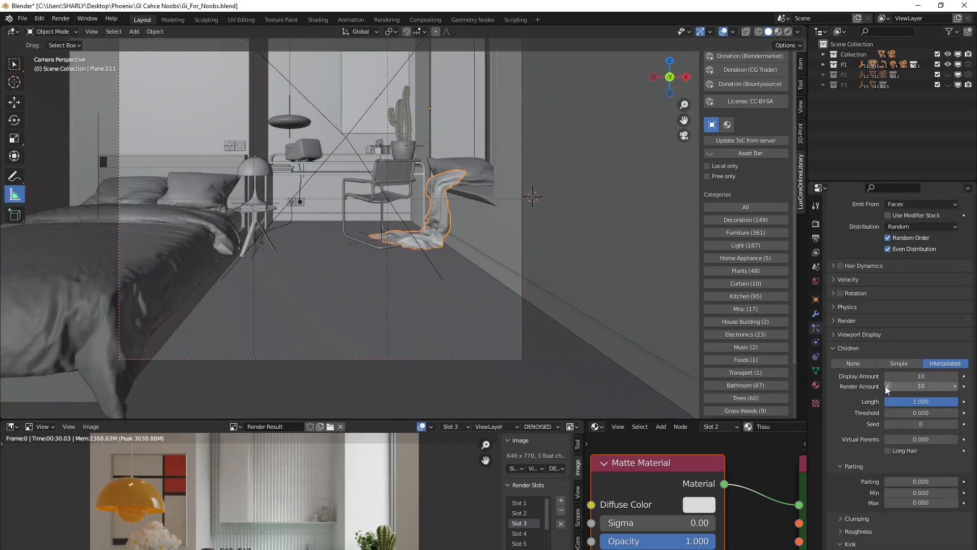
click(815, 342)
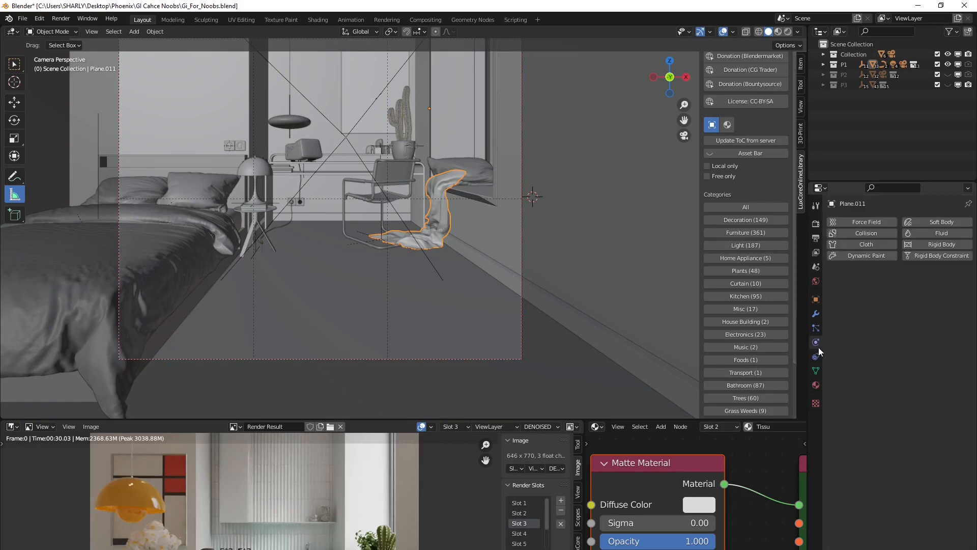
click(815, 329)
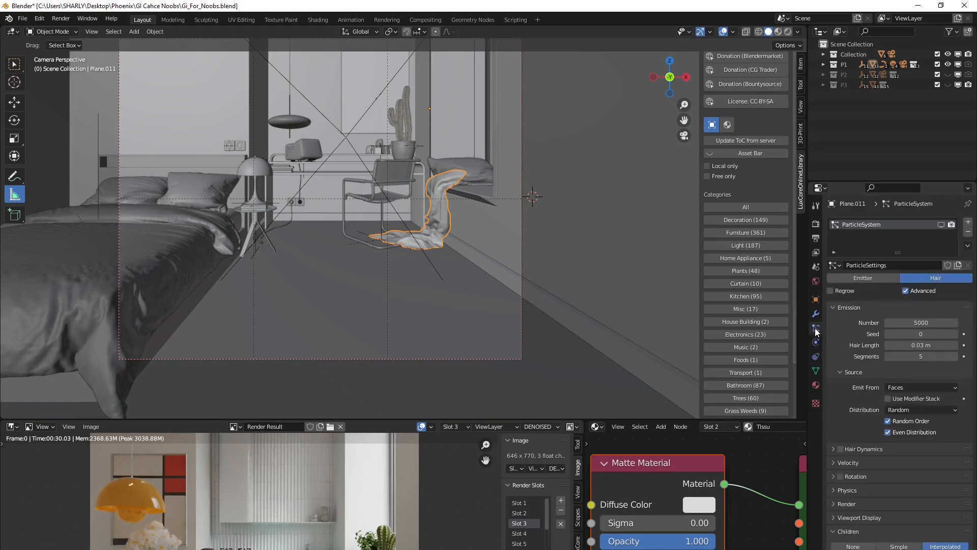
click(940, 225)
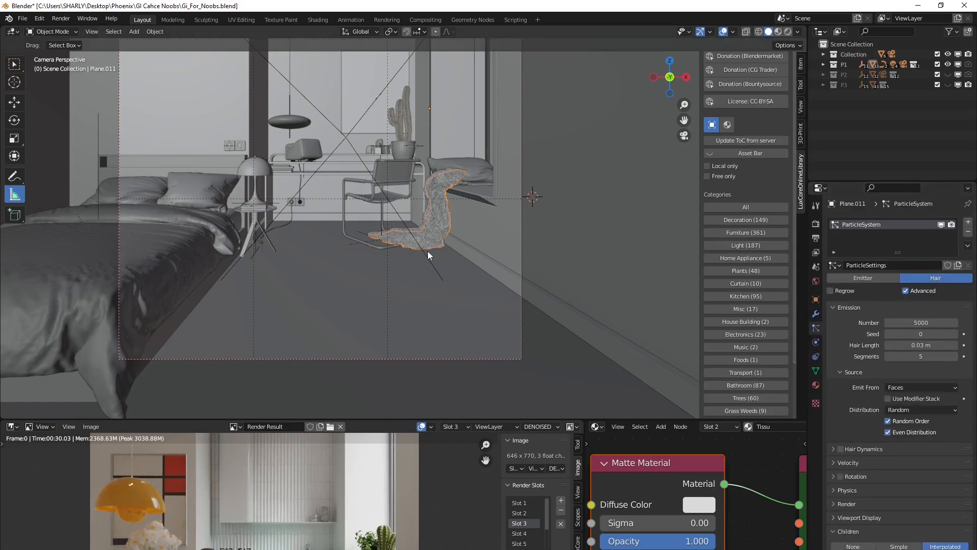
scroll(428, 251, up, 5)
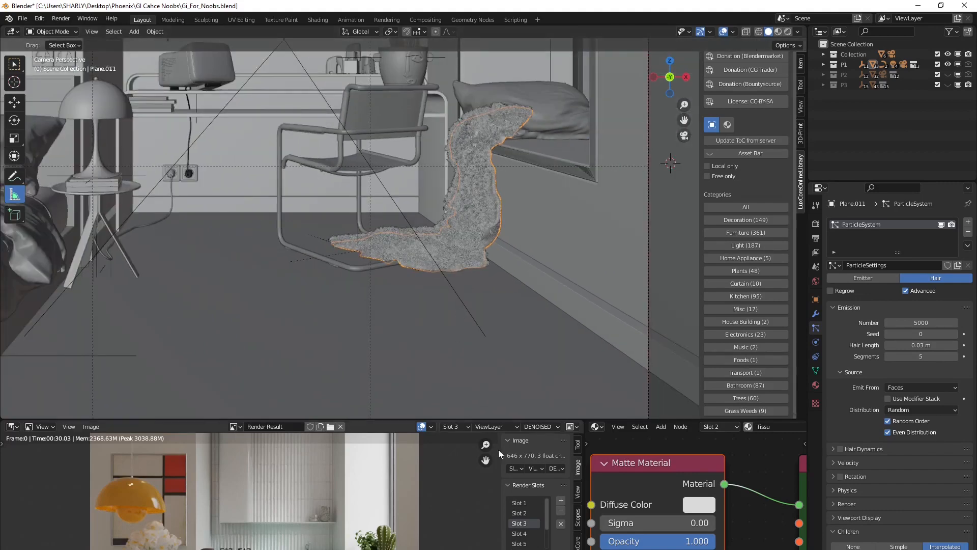
Step: Enlarge the shader editor in width and height and frame all nodes of the Tissu material
drag(583, 447, 342, 447)
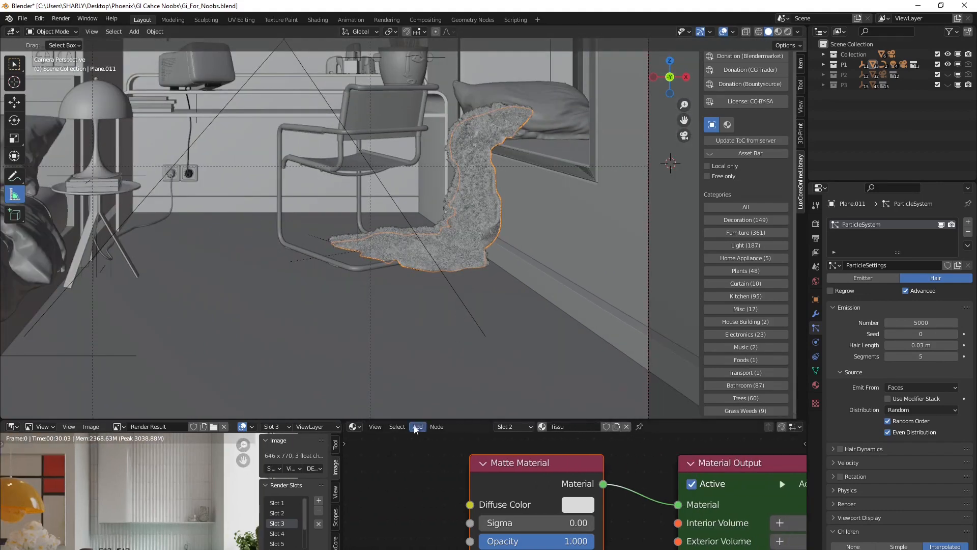
drag(414, 421, 410, 291)
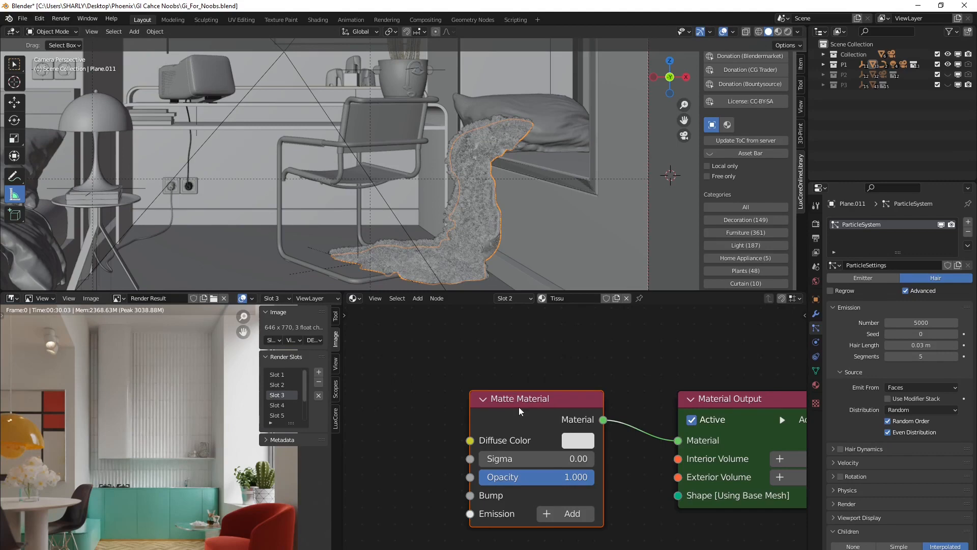
key(Home)
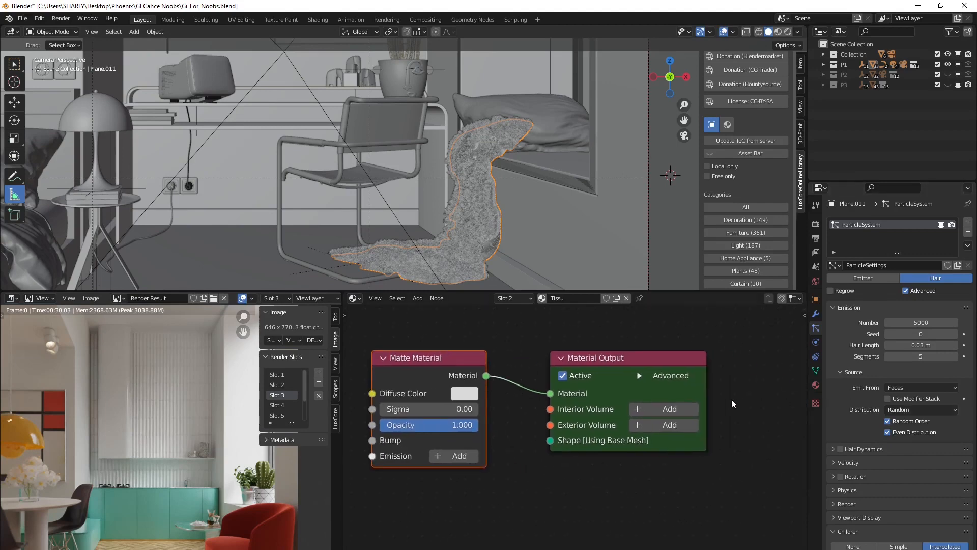
Step: Switch to the blanket's cloth material and examine its Matte Translucent node and the output's Use PhotonGI Cache option alongside the blanket's hair
click(816, 386)
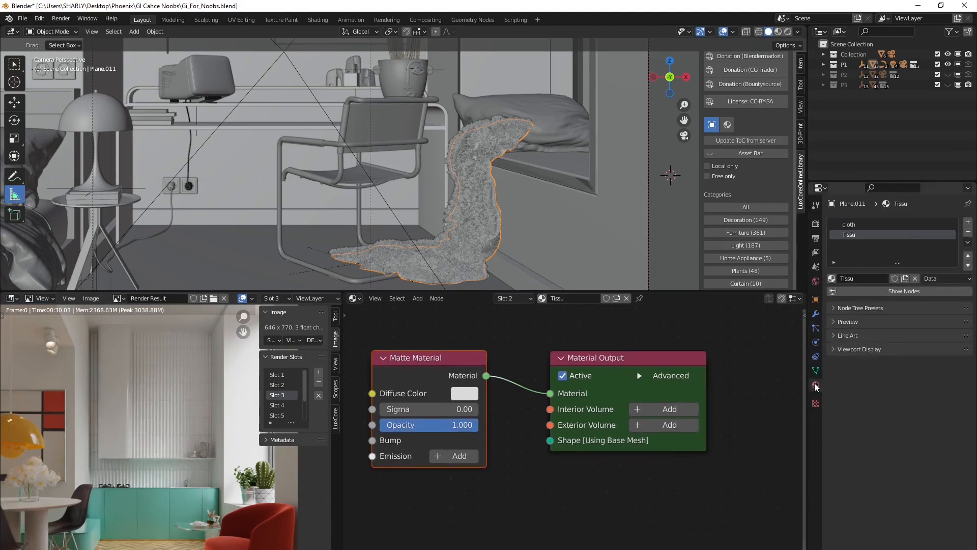
click(854, 225)
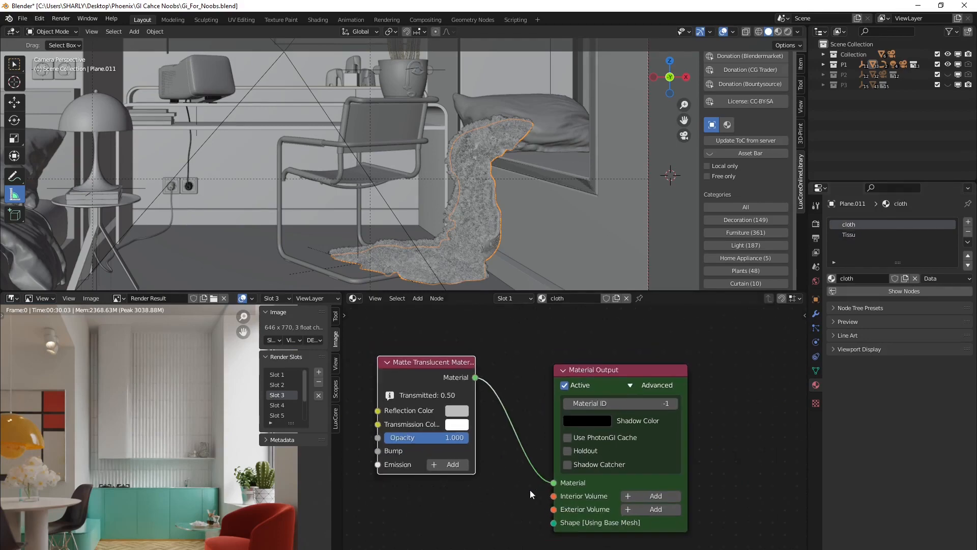
scroll(530, 490, down, 2)
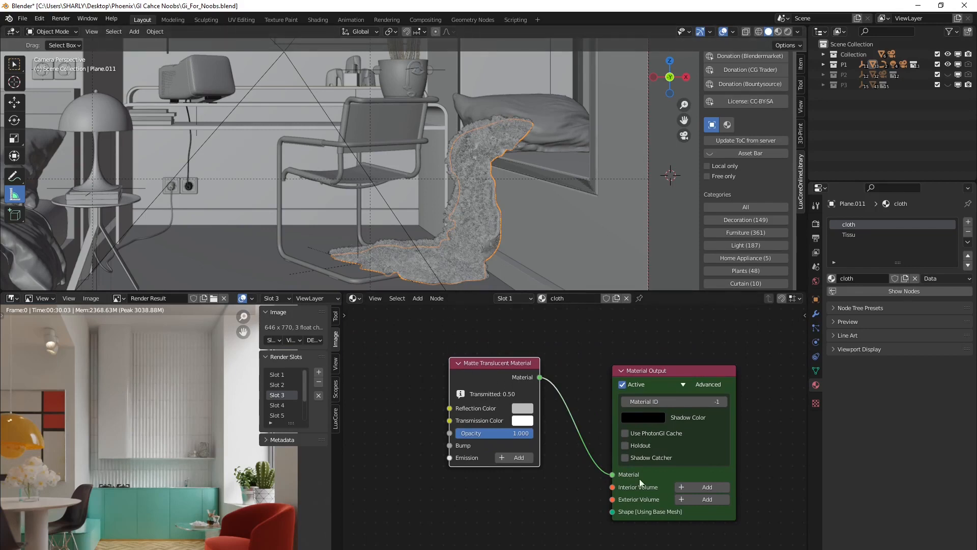
scroll(647, 443, up, 1)
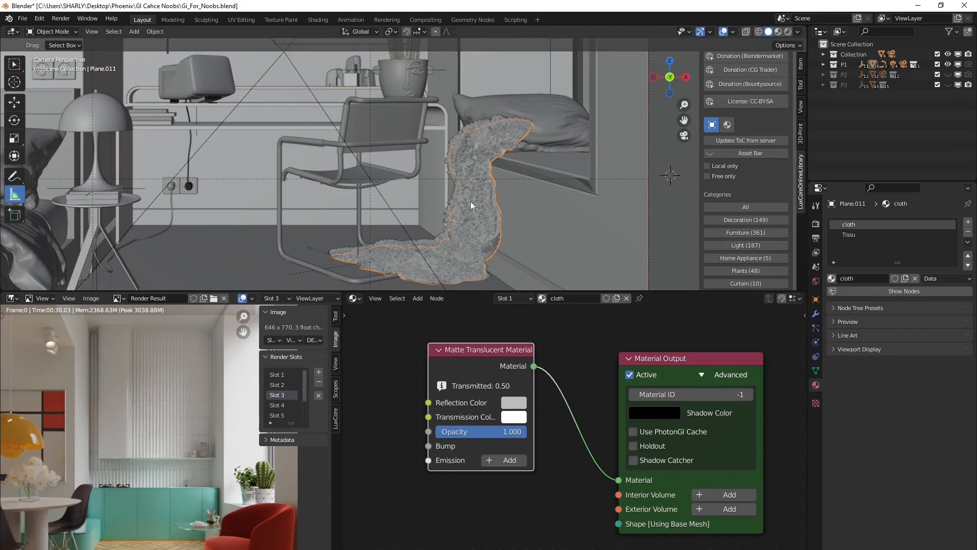
scroll(481, 139, up, 3)
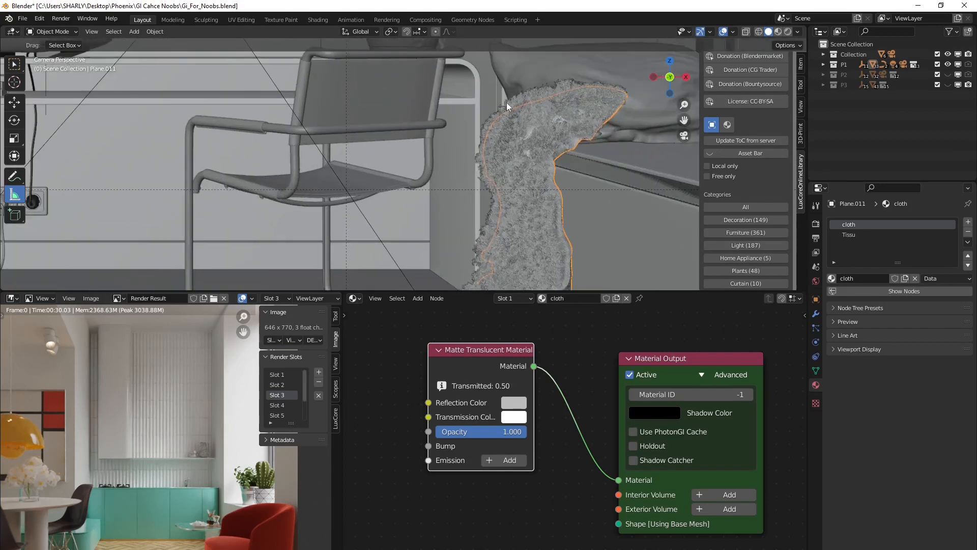
scroll(523, 196, down, 4)
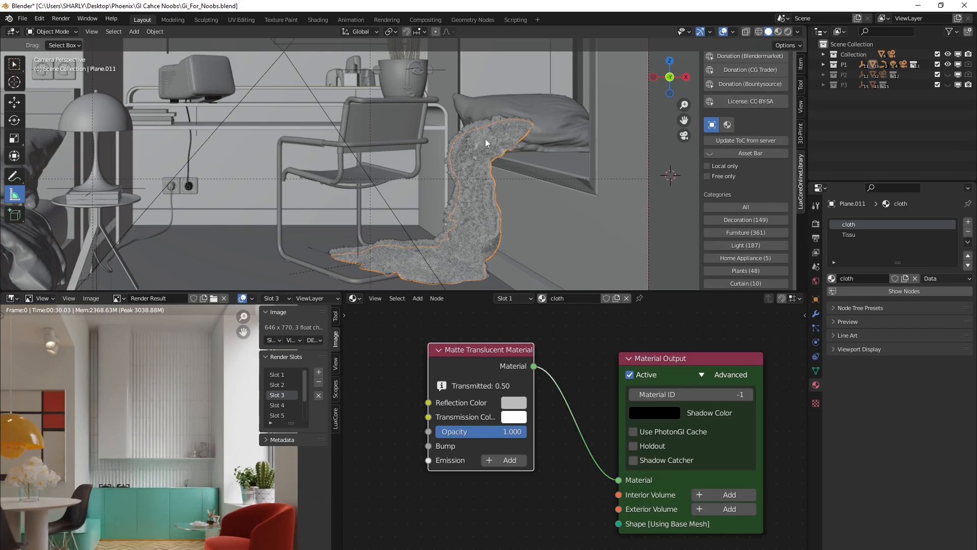
middle_drag(604, 392, 566, 386)
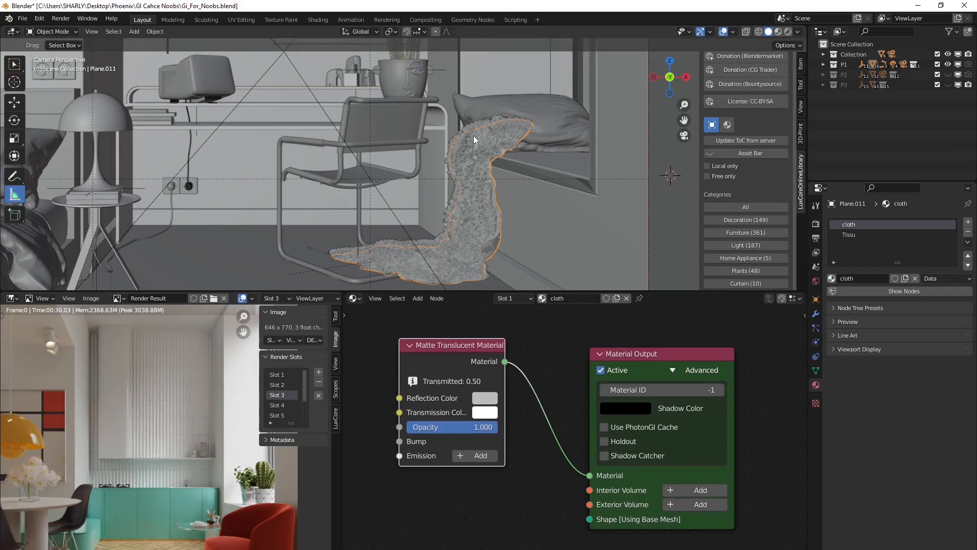